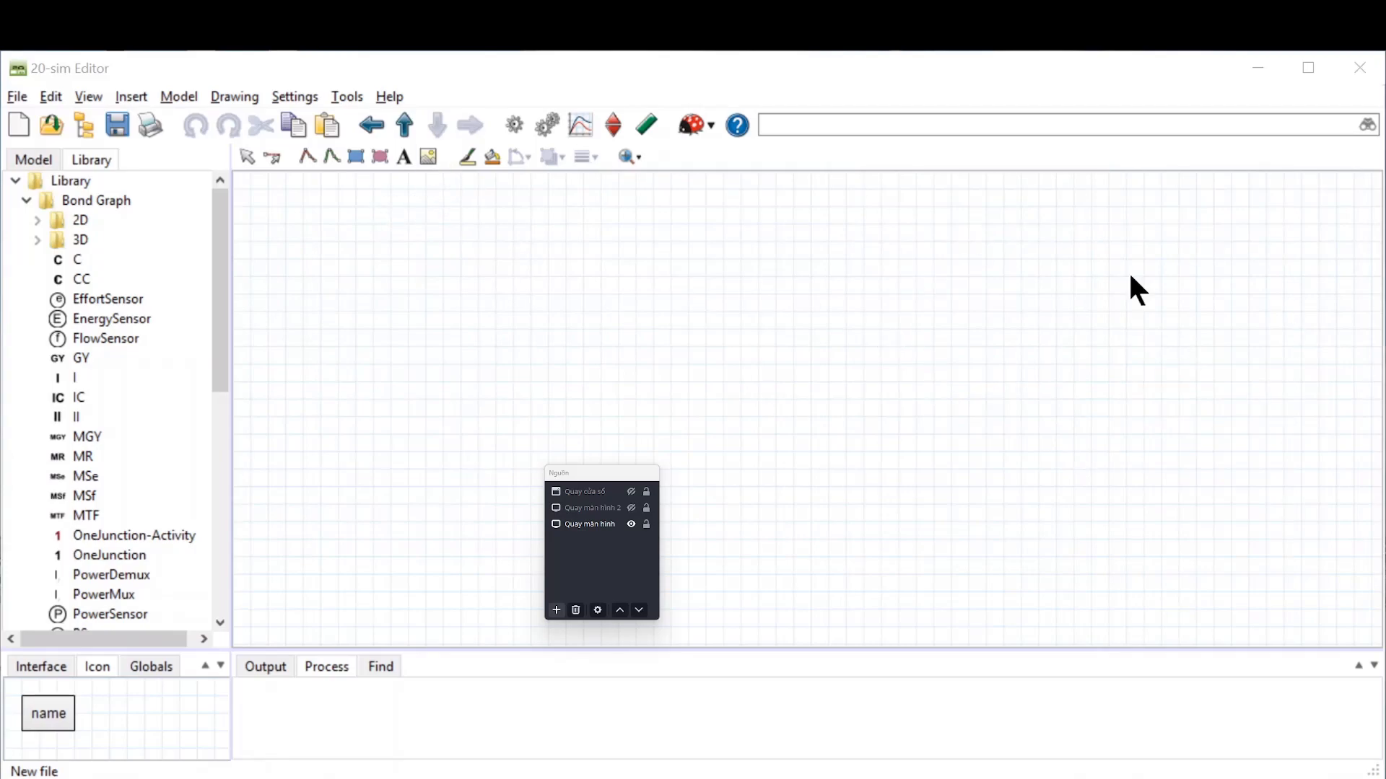
Step: Insert the bitmap Figure 5-4.png from the Example 5-1 car seat folder onto the canvas
click(424, 151)
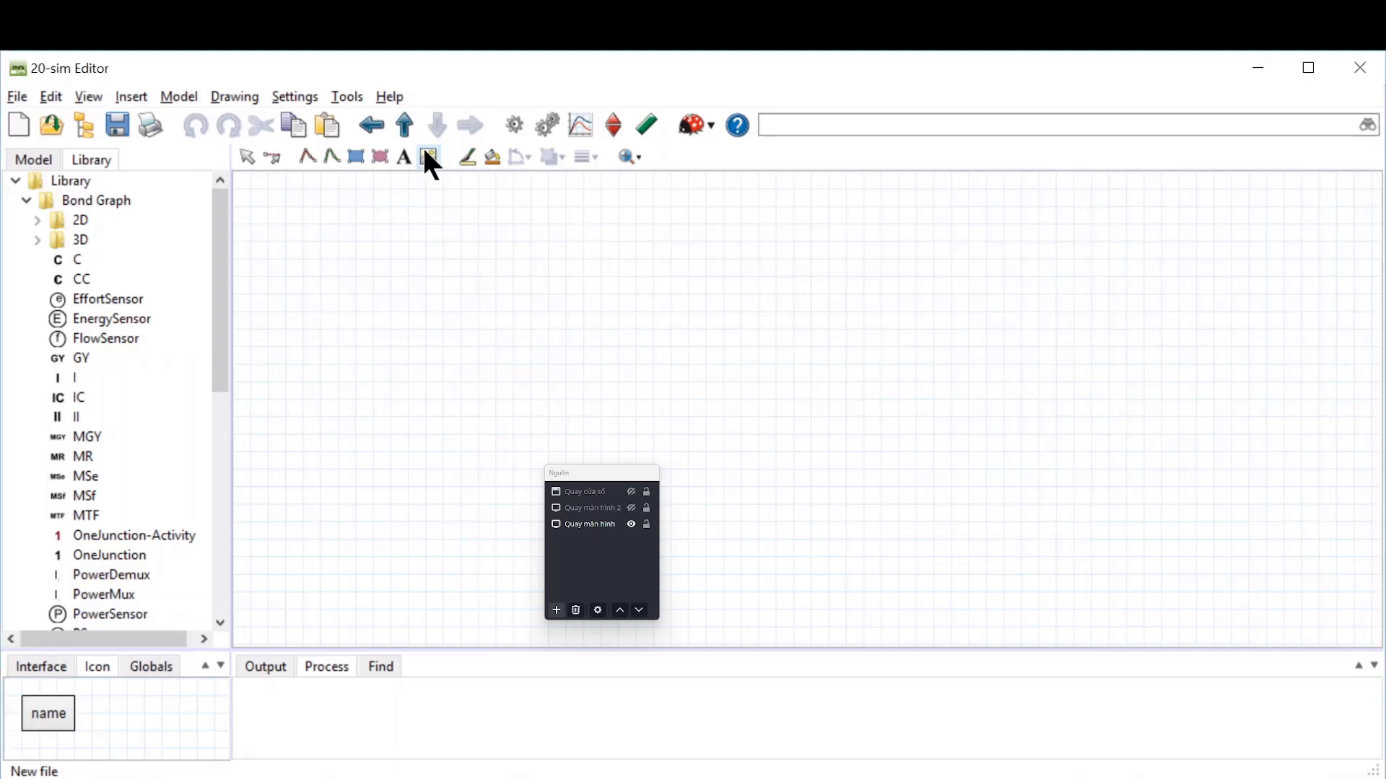
click(871, 240)
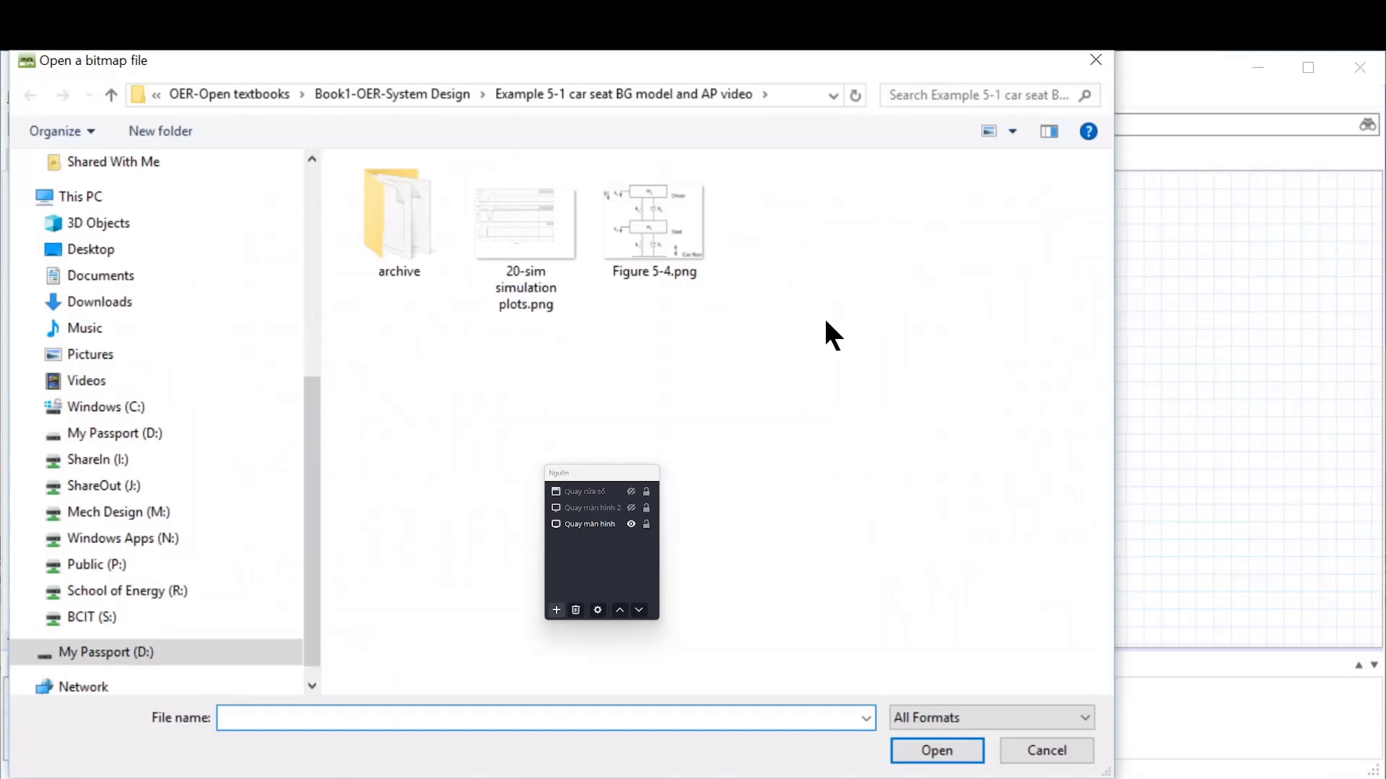
click(653, 249)
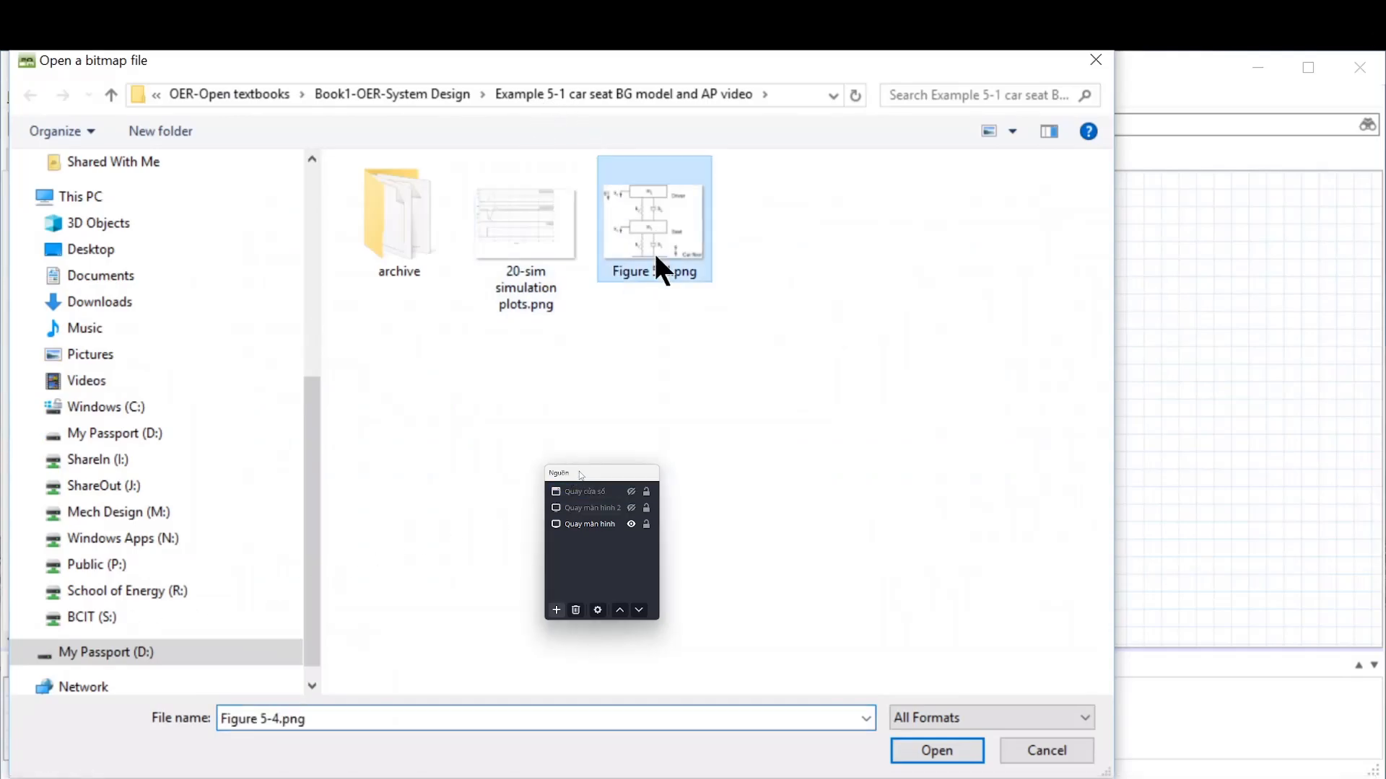
click(936, 751)
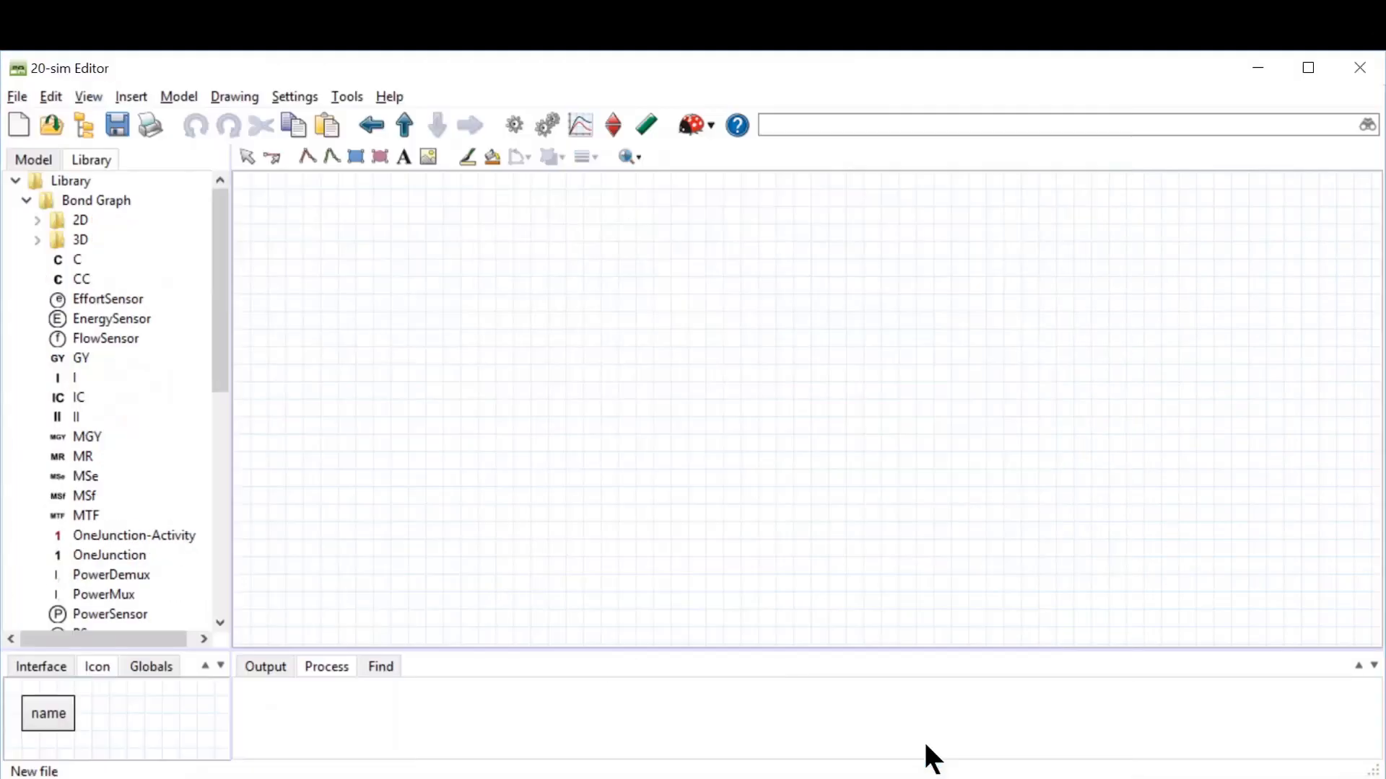
Step: Move and resize the car seat diagram image so it sits at the right side of the canvas
drag(873, 282, 990, 464)
drag(711, 212, 1012, 354)
drag(1194, 479, 1102, 317)
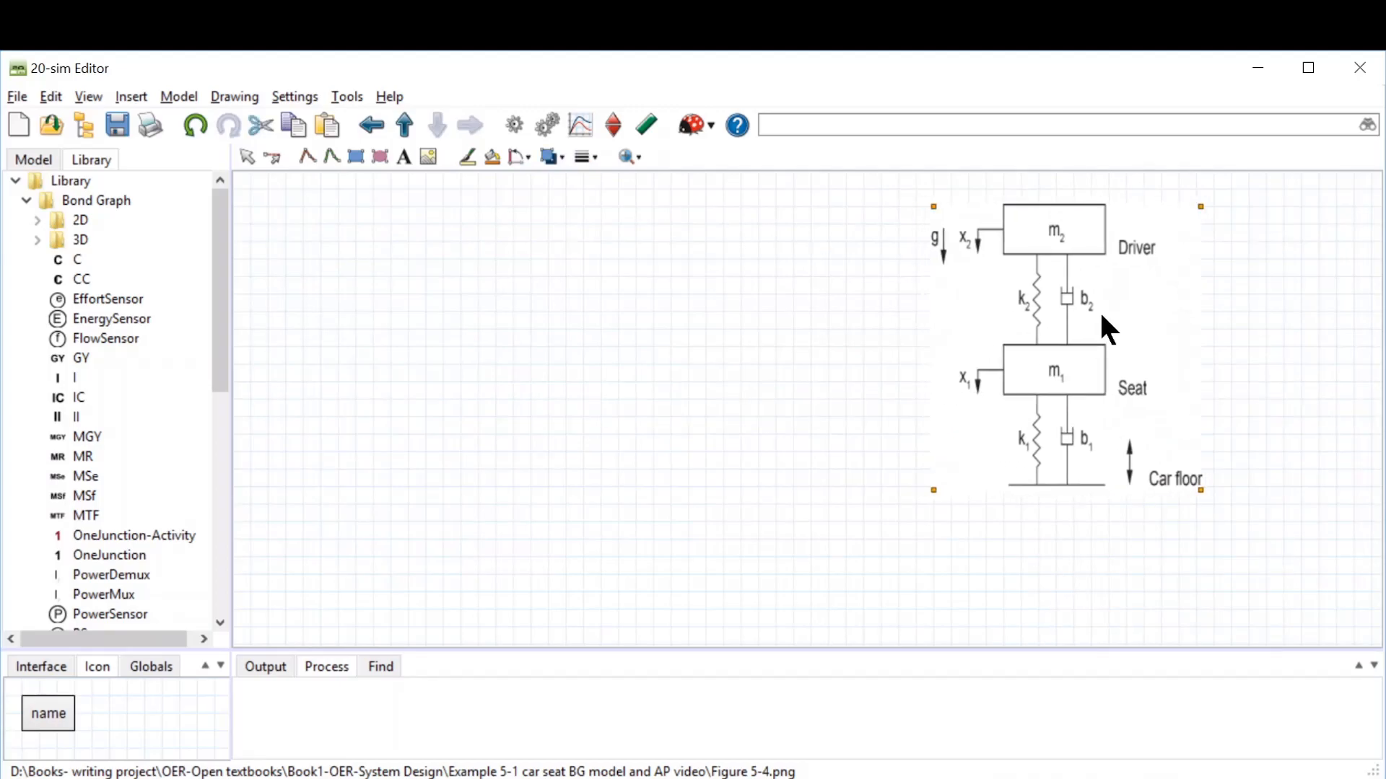
click(1292, 346)
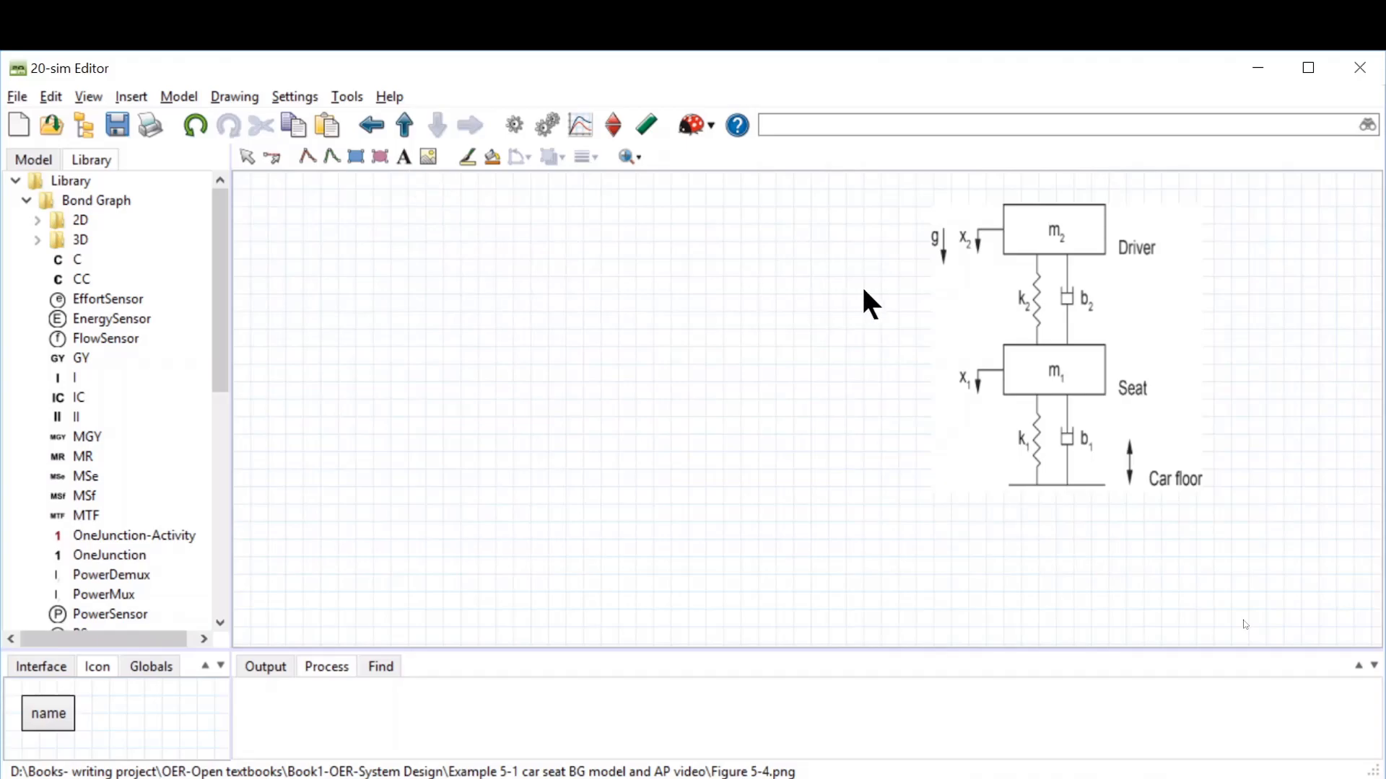
Step: Add a text label reading +C on the canvas left of the diagram image
click(404, 159)
click(848, 311)
key(Delete)
key(Delete)
key(Delete)
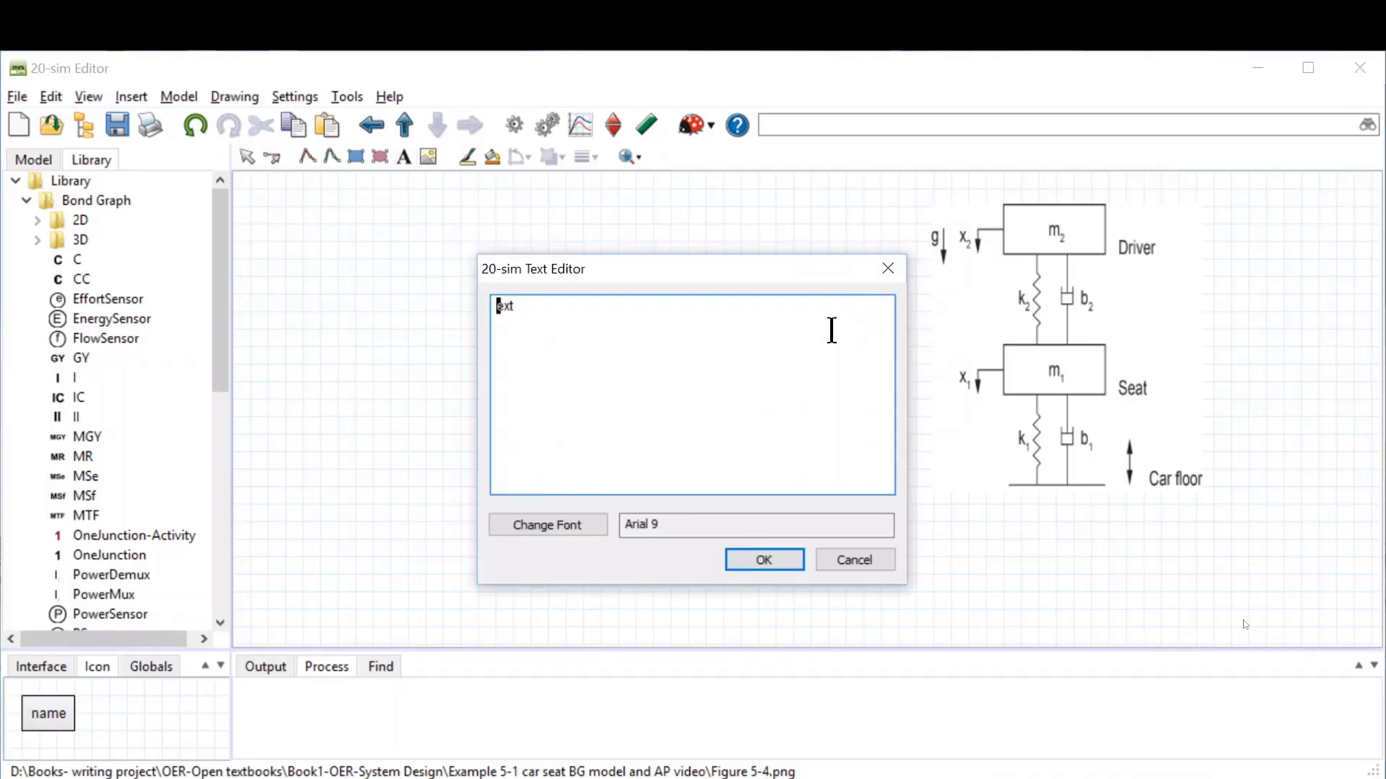
text(+C)
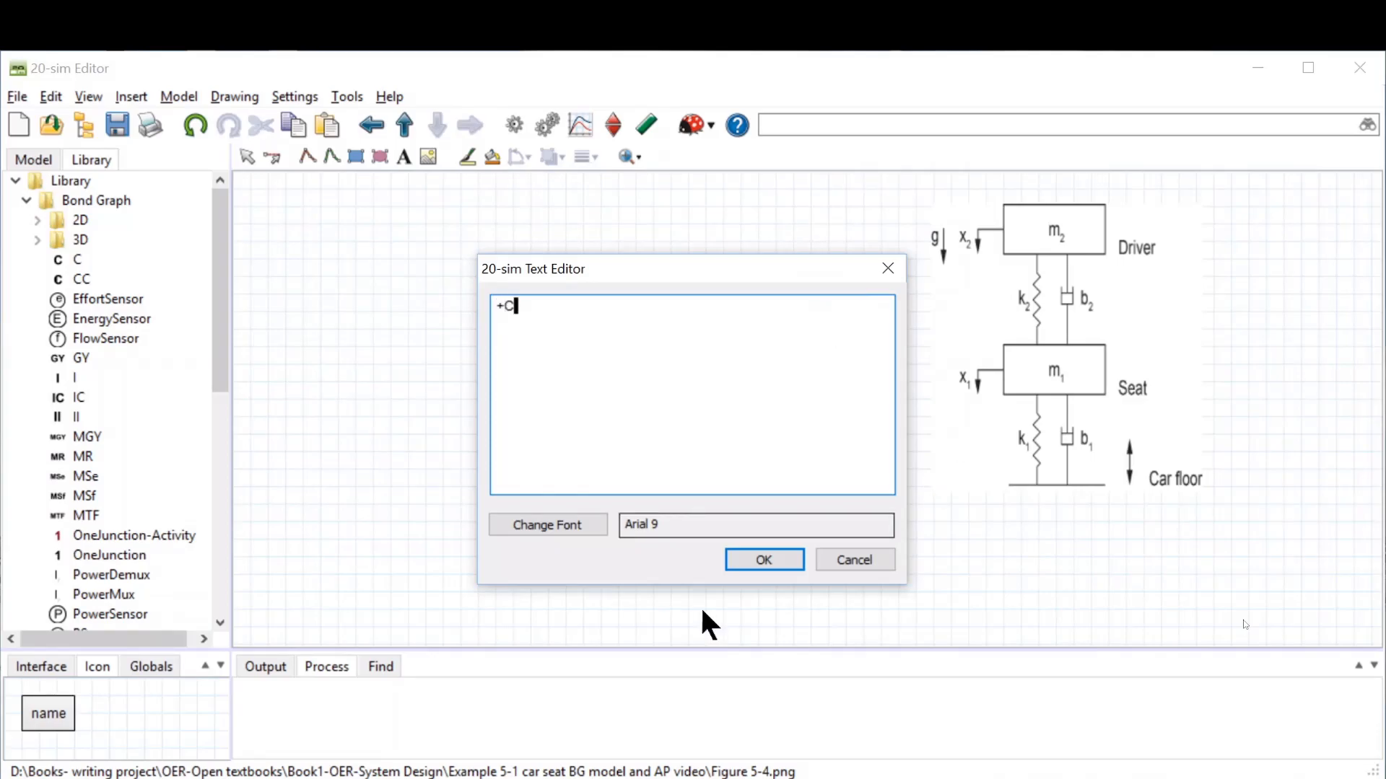
Step: Change the +C label's font to bold Arial at a larger size
click(561, 527)
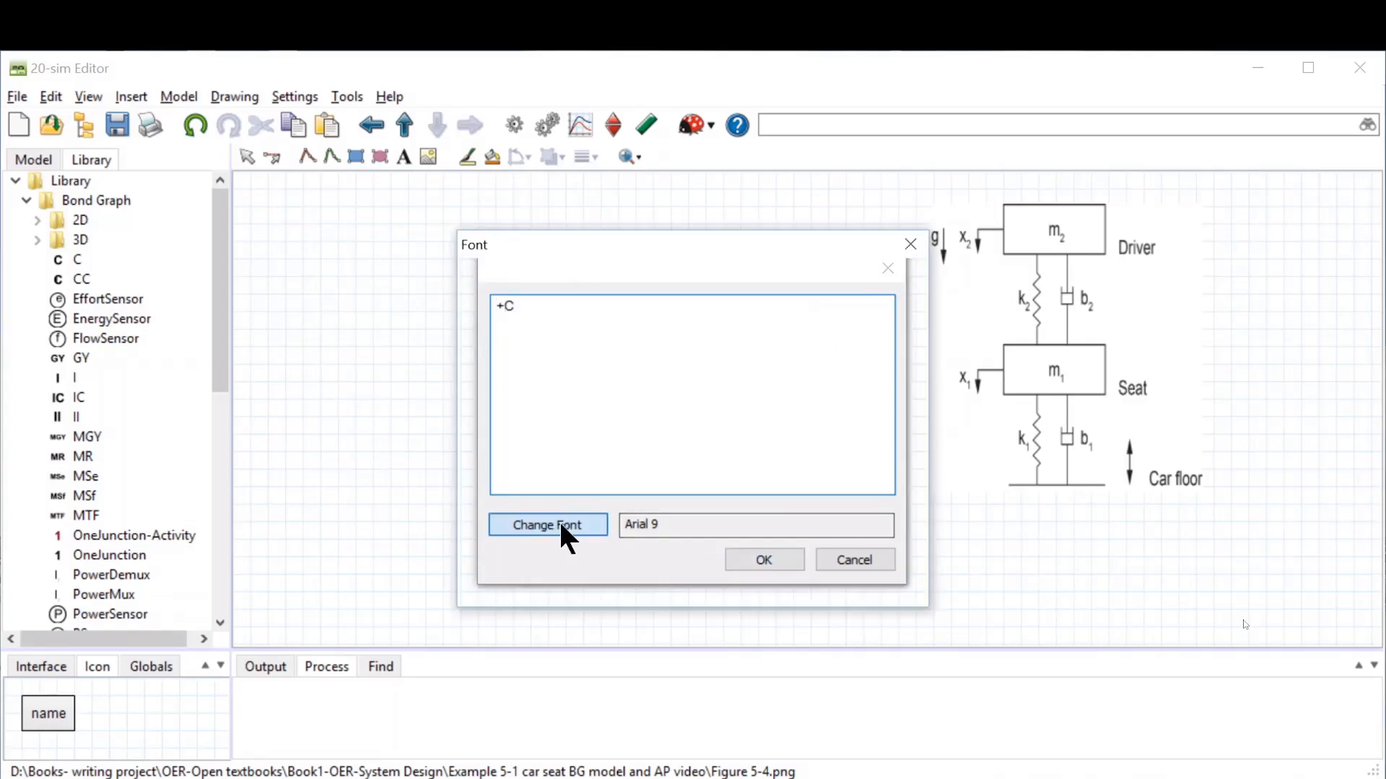
click(672, 385)
click(781, 375)
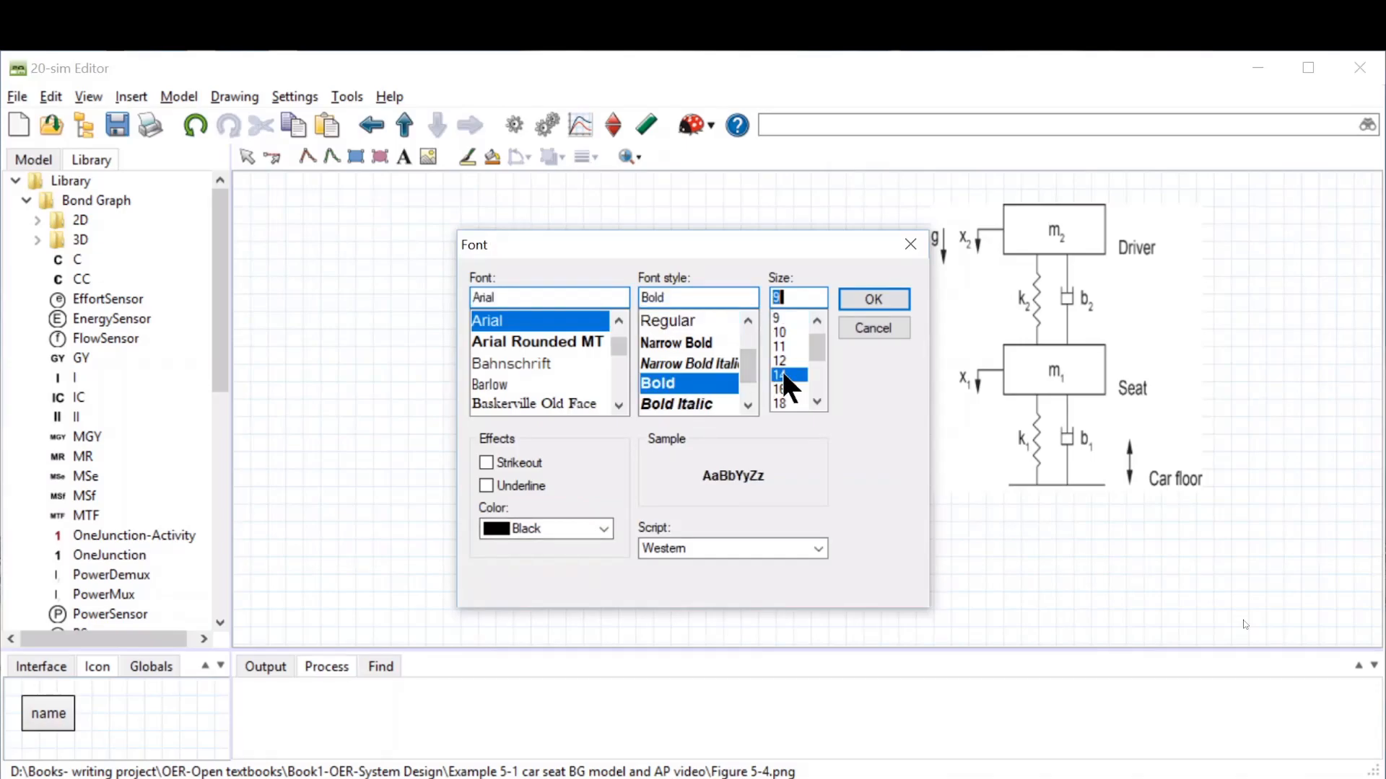
click(873, 299)
click(784, 563)
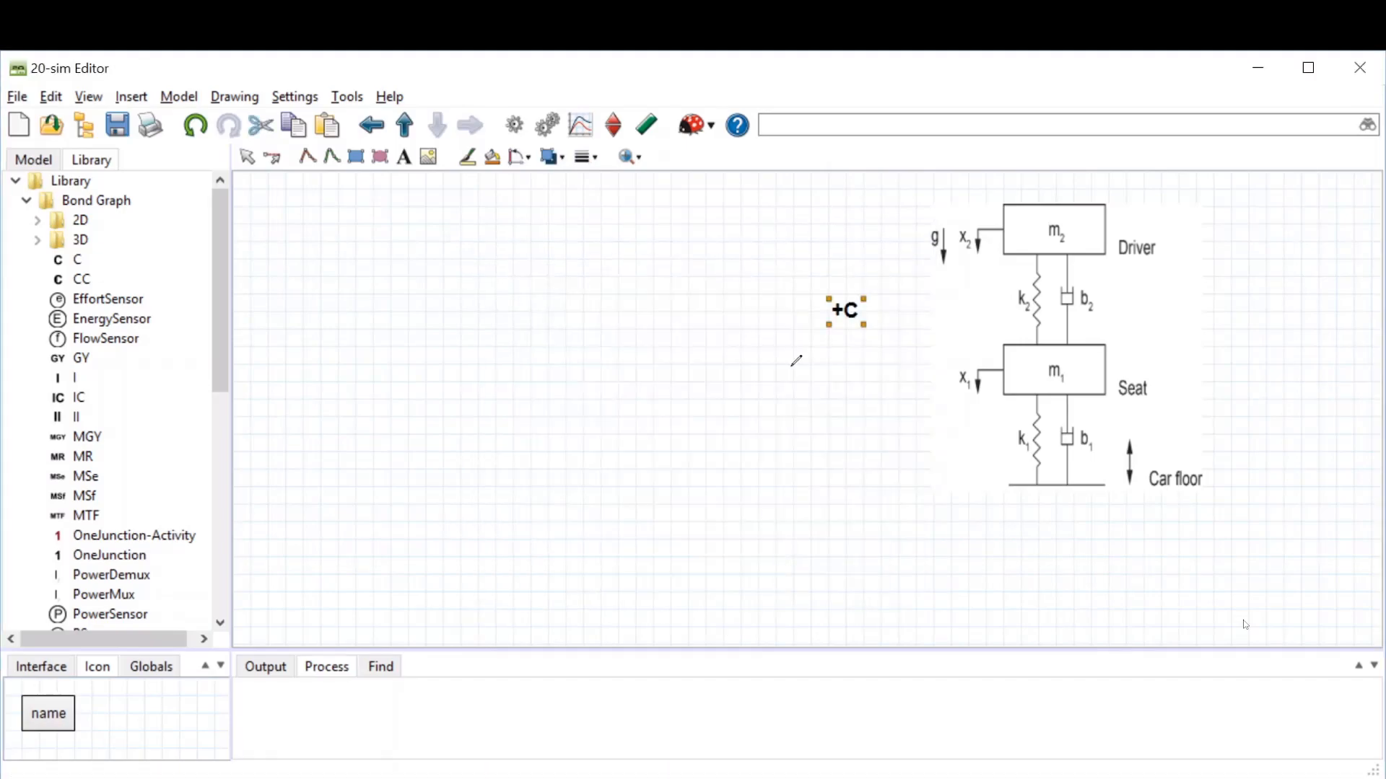
Step: Nudge the +C label slightly right and draw a circle around it
drag(854, 306, 881, 307)
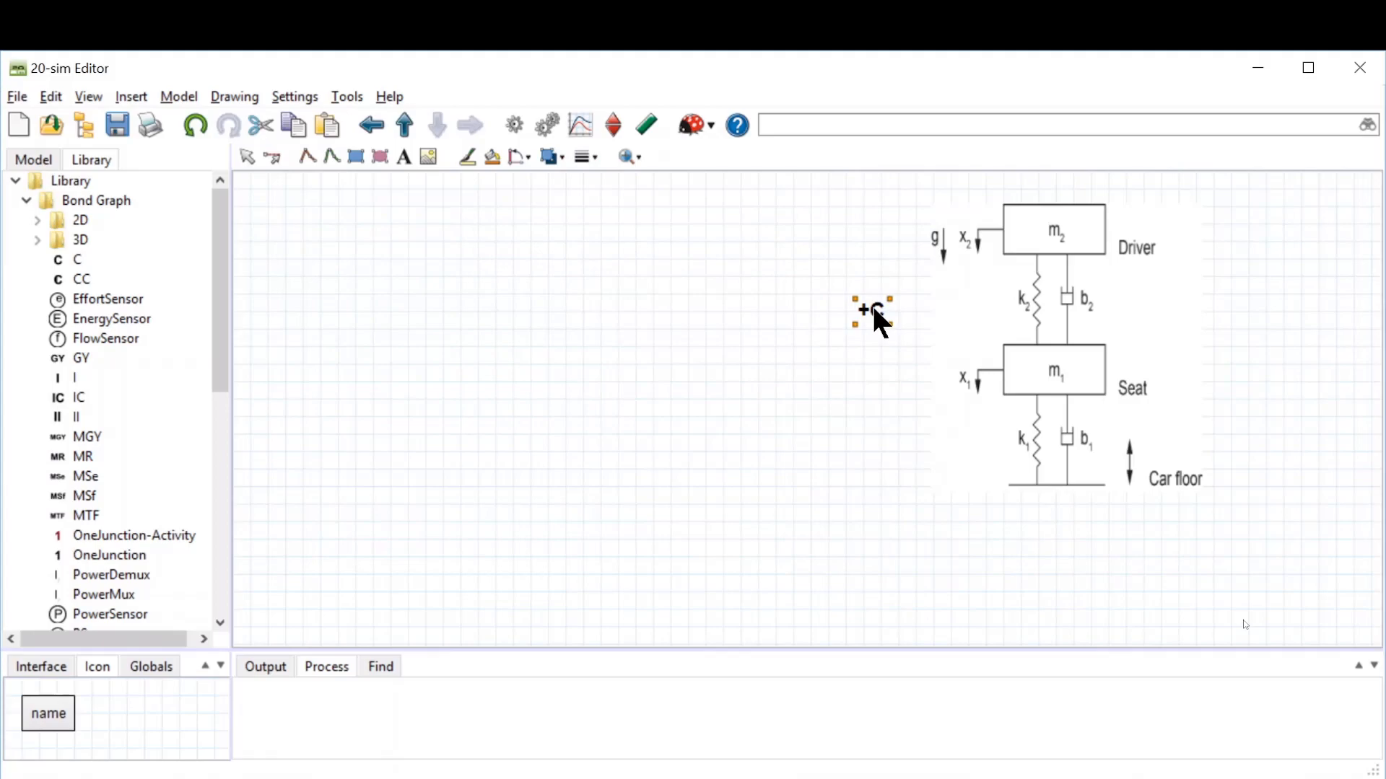
click(403, 163)
mouse_move(854, 293)
mouse_down()
mouse_move(876, 347)
mouse_move(890, 347)
mouse_move(890, 329)
mouse_up()
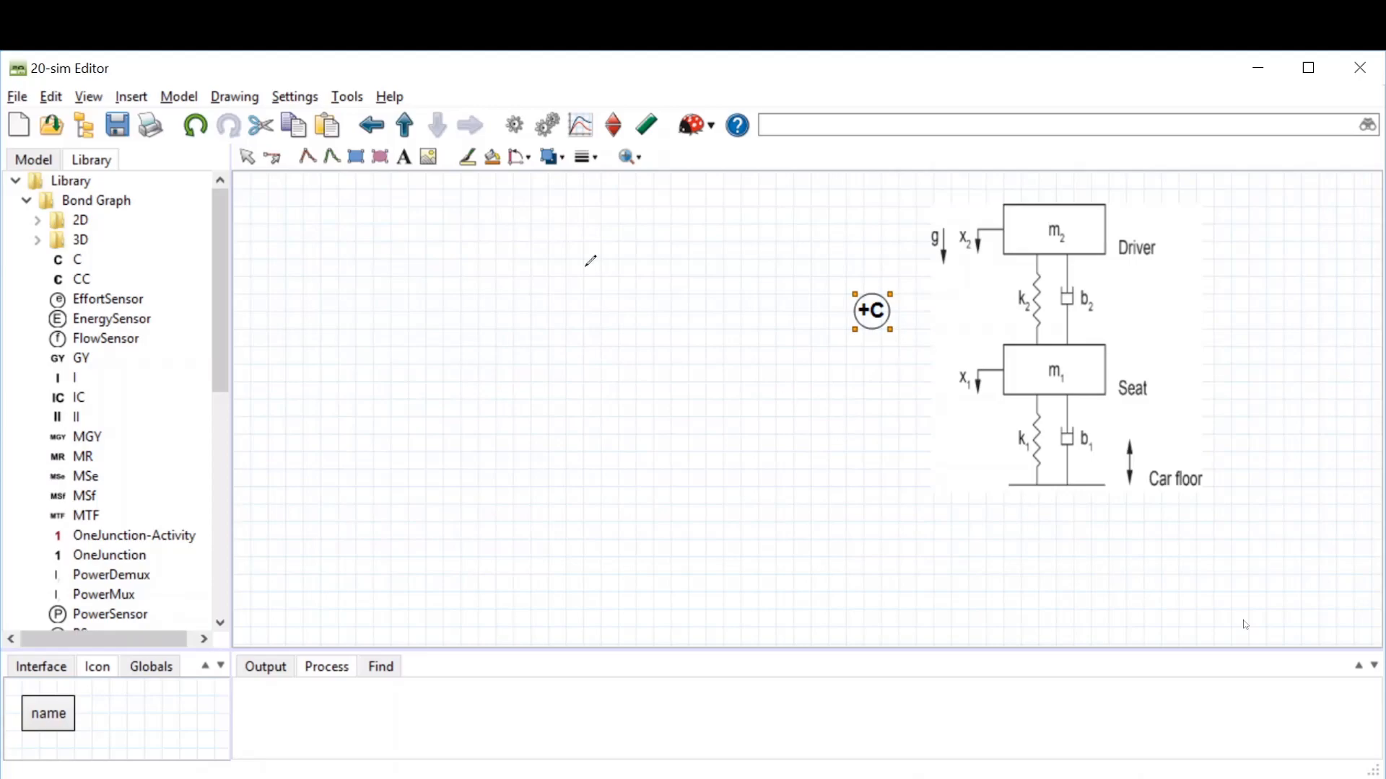
click(247, 159)
click(891, 418)
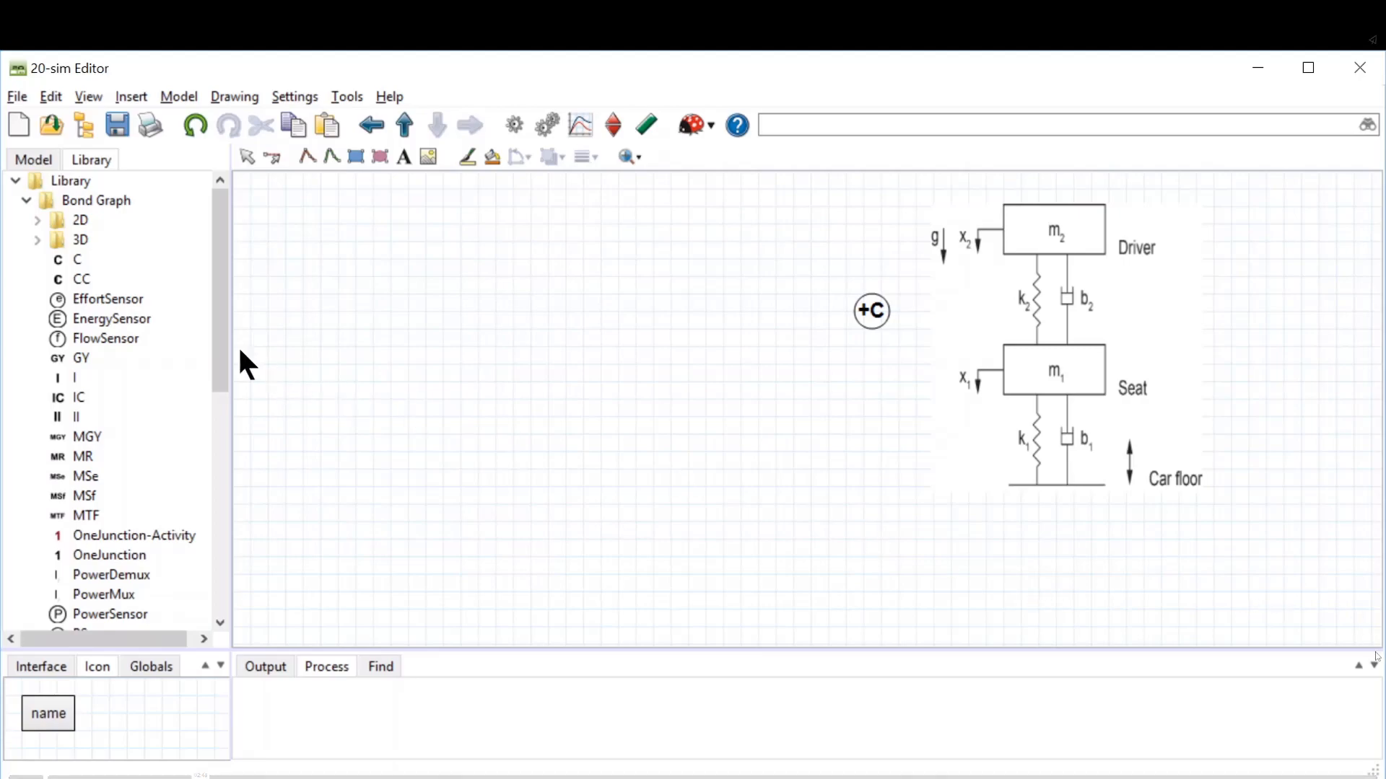
click(25, 201)
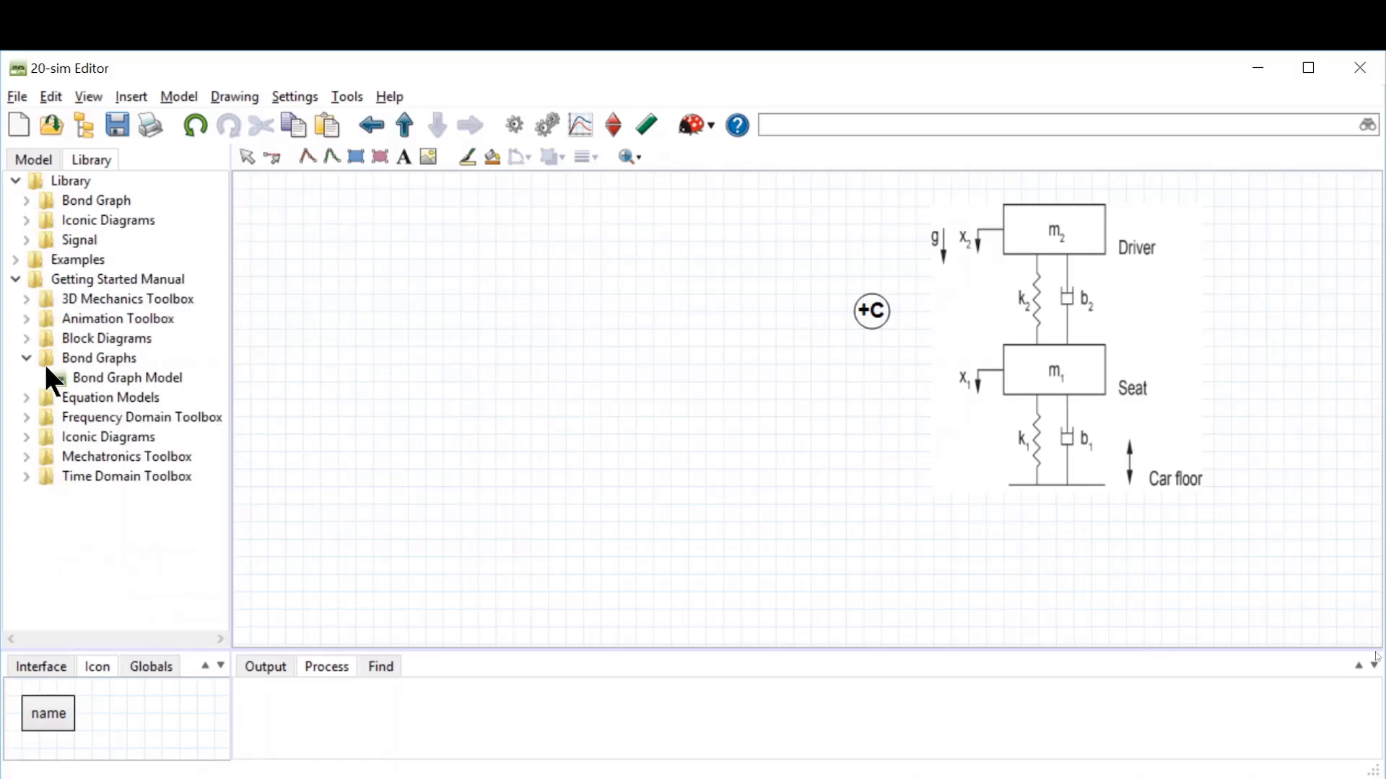
click(25, 358)
click(16, 280)
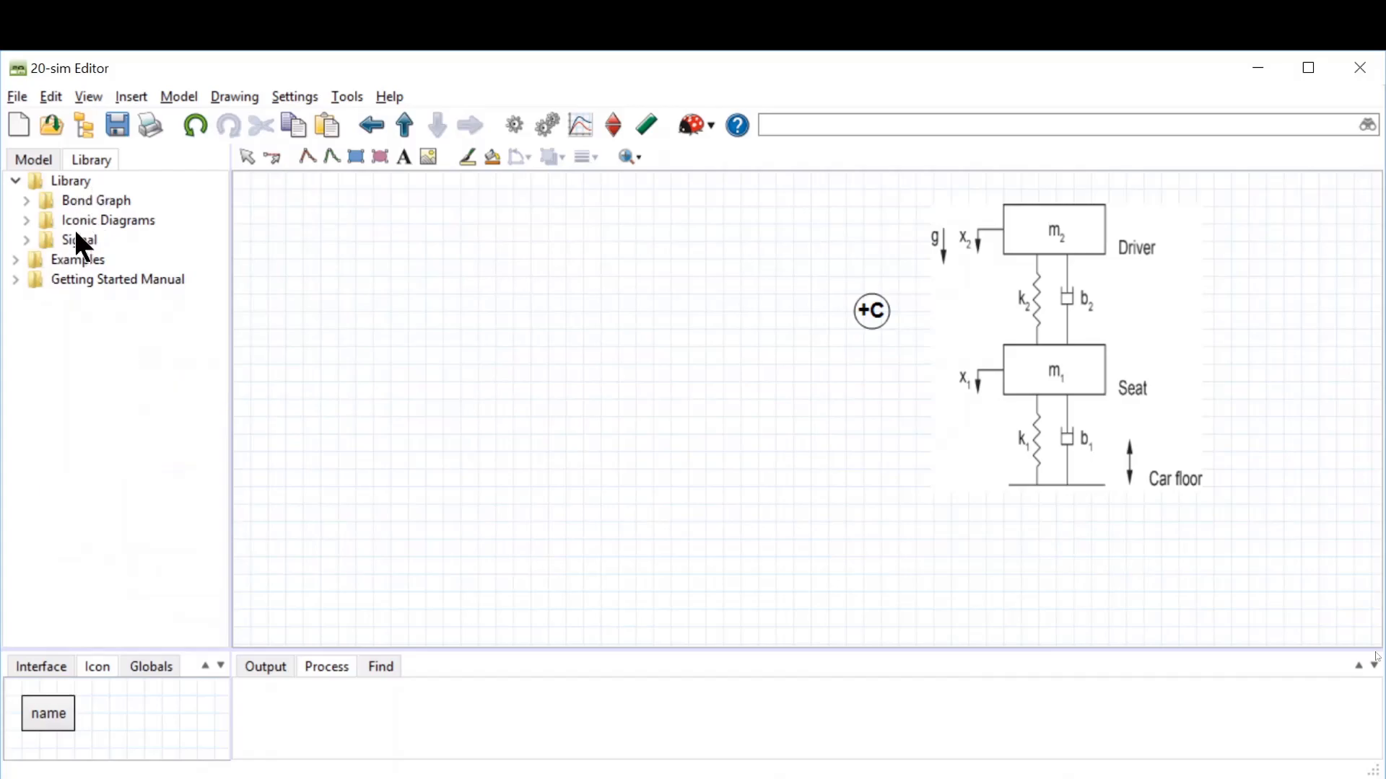
click(25, 201)
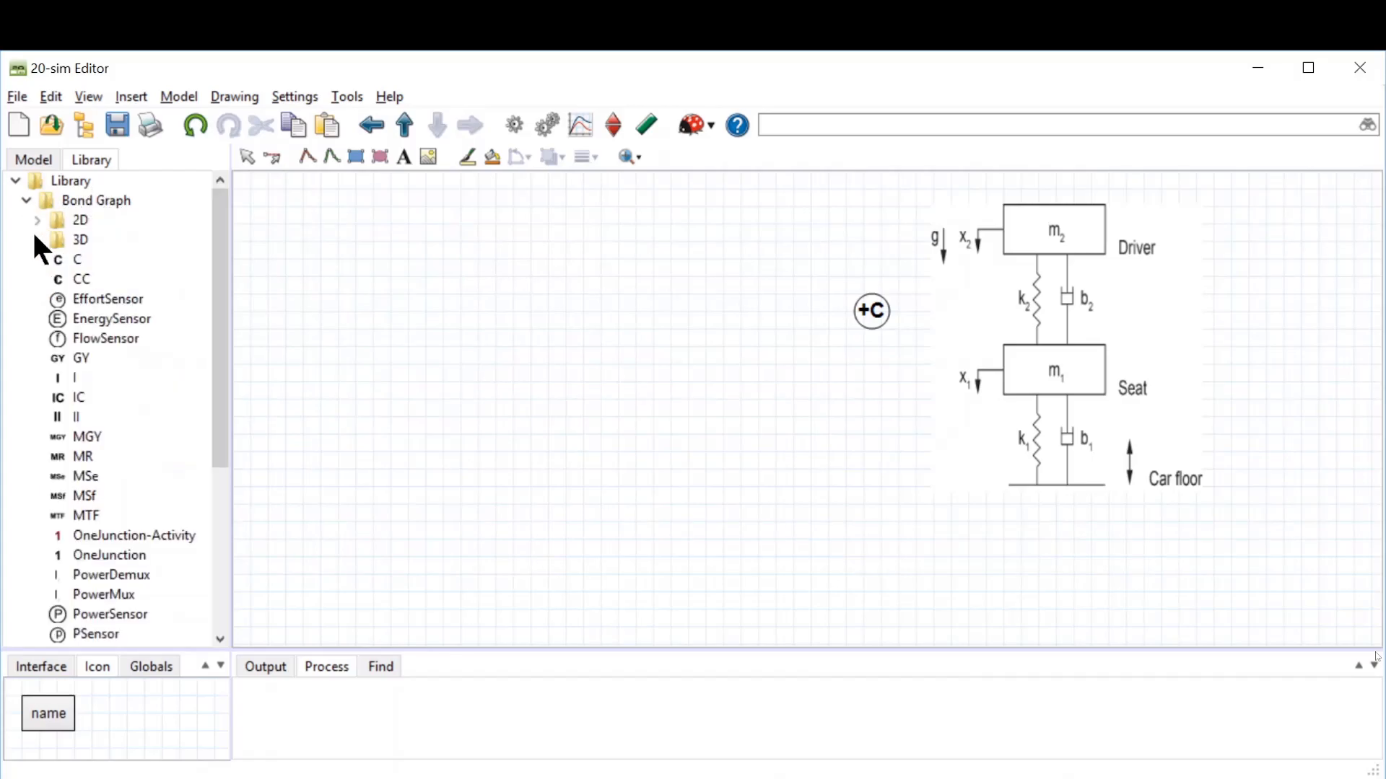
Step: Place three OneJunction elements in a vertical column in the middle of the canvas
mouse_move(220, 225)
mouse_down()
mouse_move(221, 437)
mouse_move(221, 235)
mouse_up()
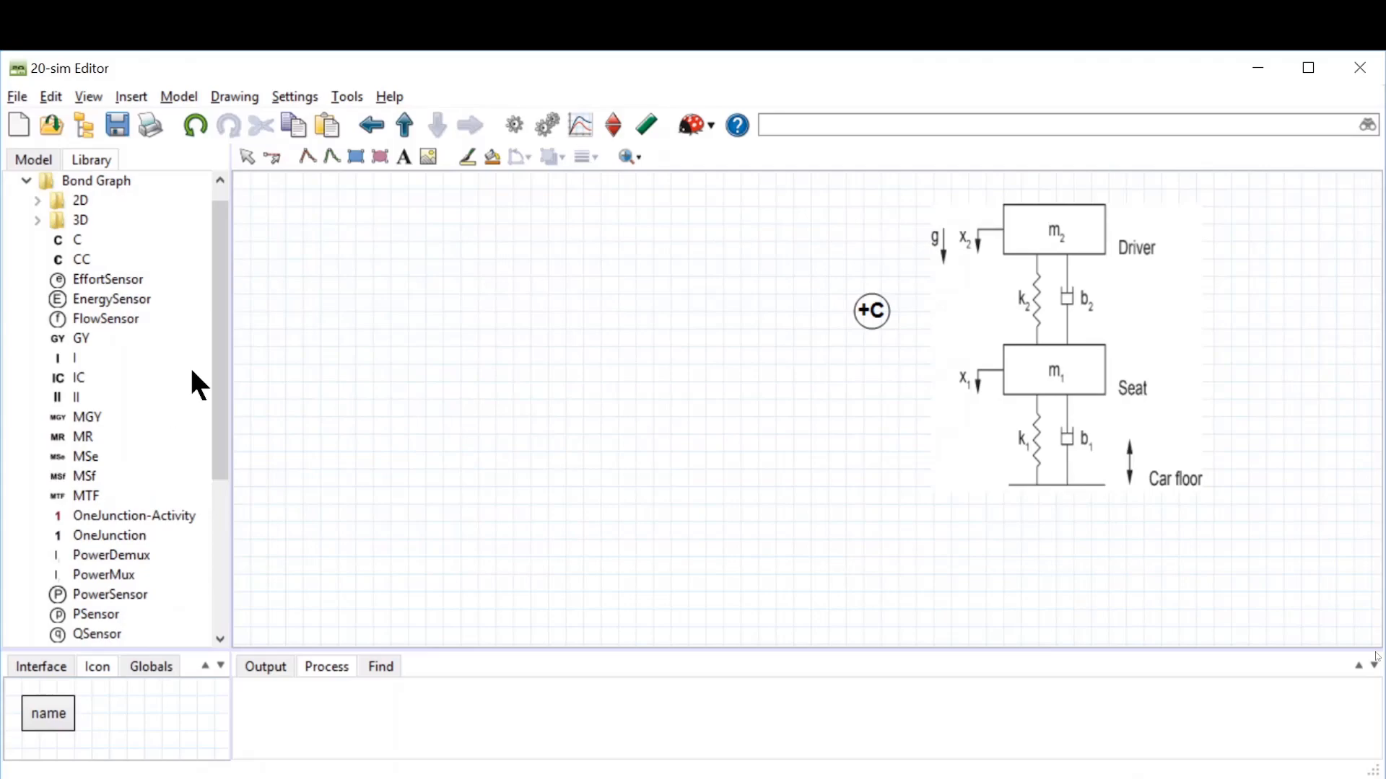
drag(223, 355, 214, 430)
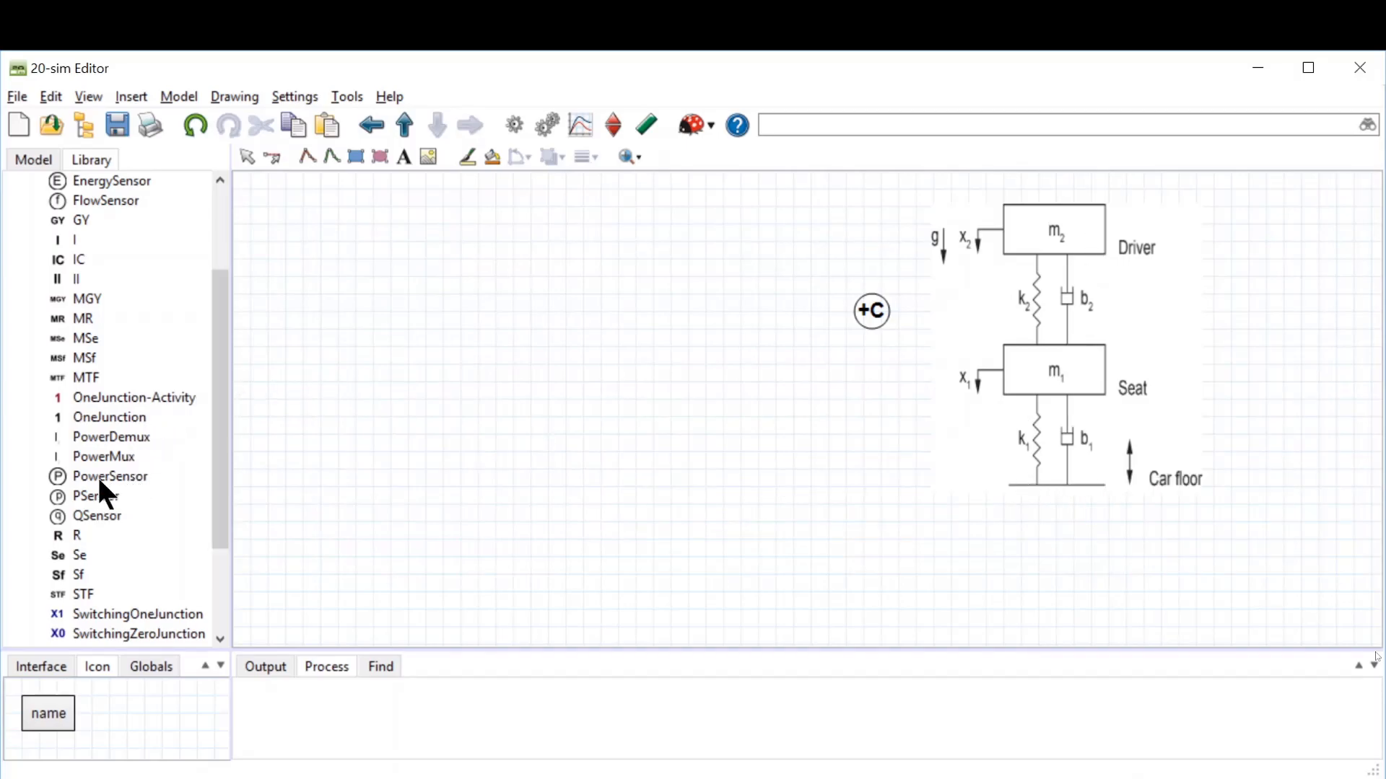
drag(218, 369, 226, 448)
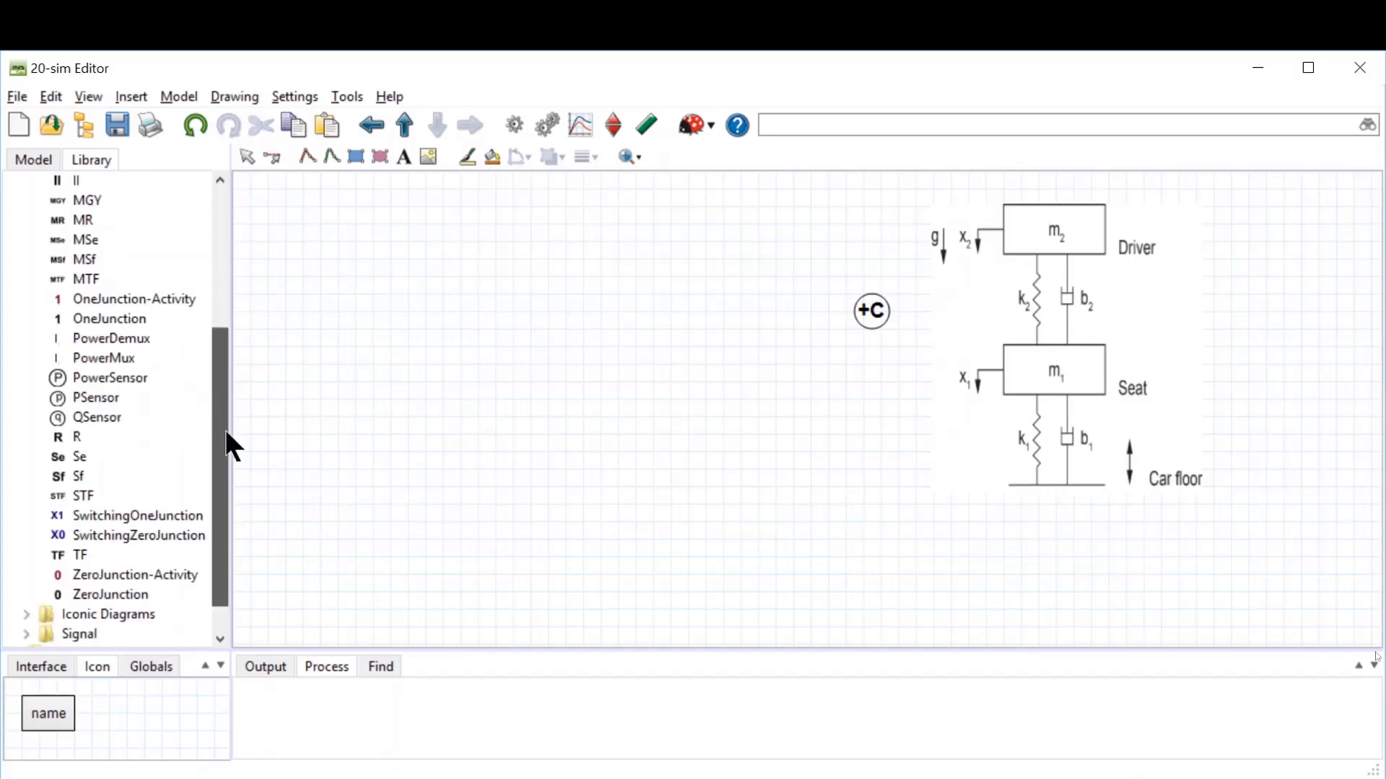
drag(102, 322, 477, 323)
drag(97, 315, 475, 400)
drag(110, 323, 478, 496)
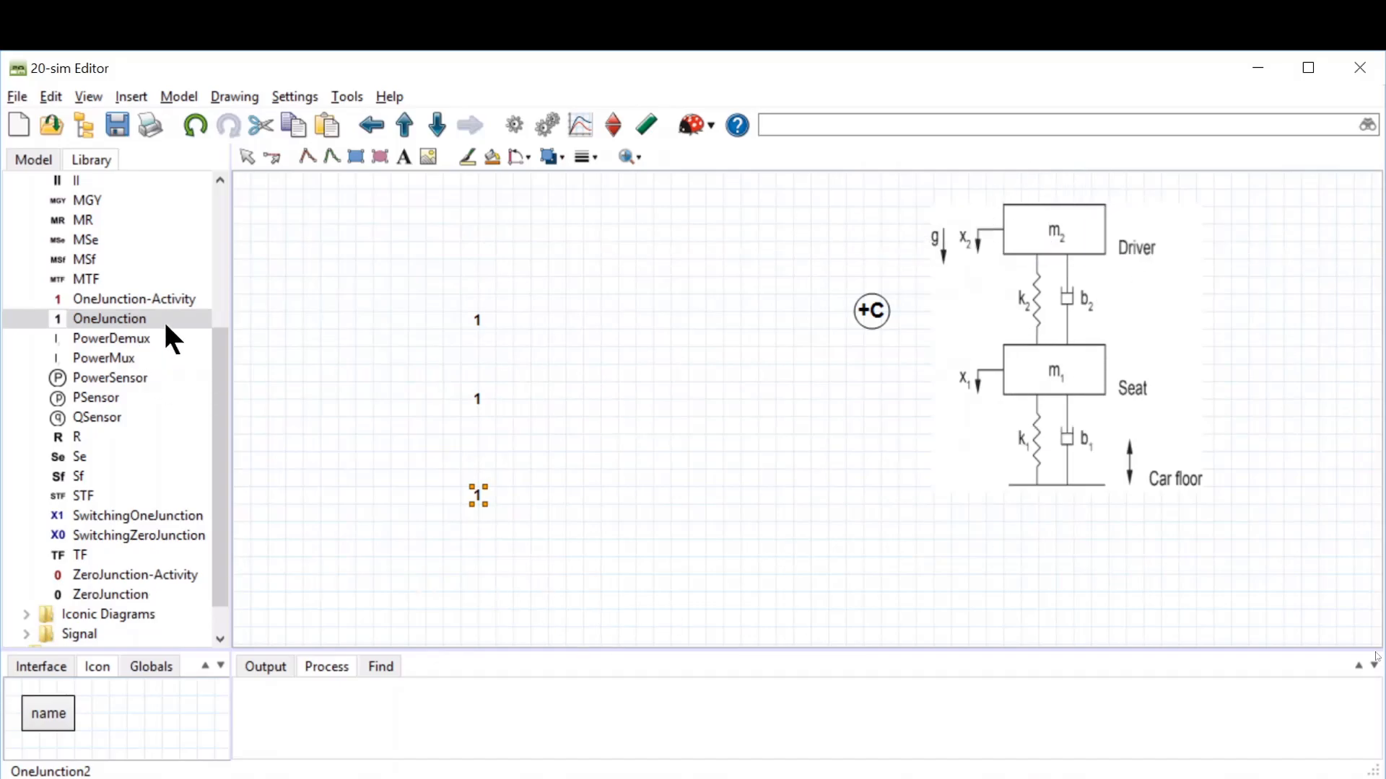
Step: Place two I elements to the right of the upper two 1-junctions
drag(223, 464, 225, 338)
drag(73, 361, 542, 319)
drag(77, 355, 534, 399)
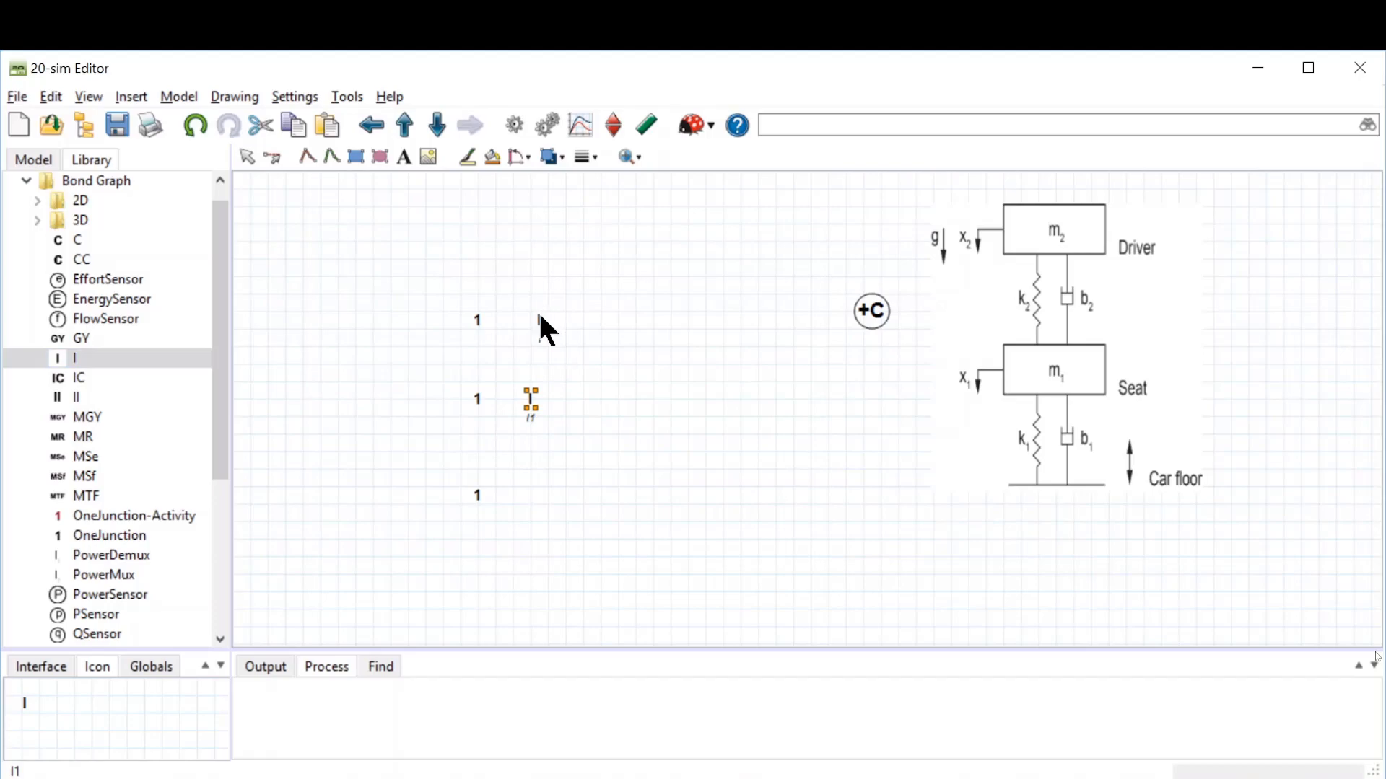
click(536, 319)
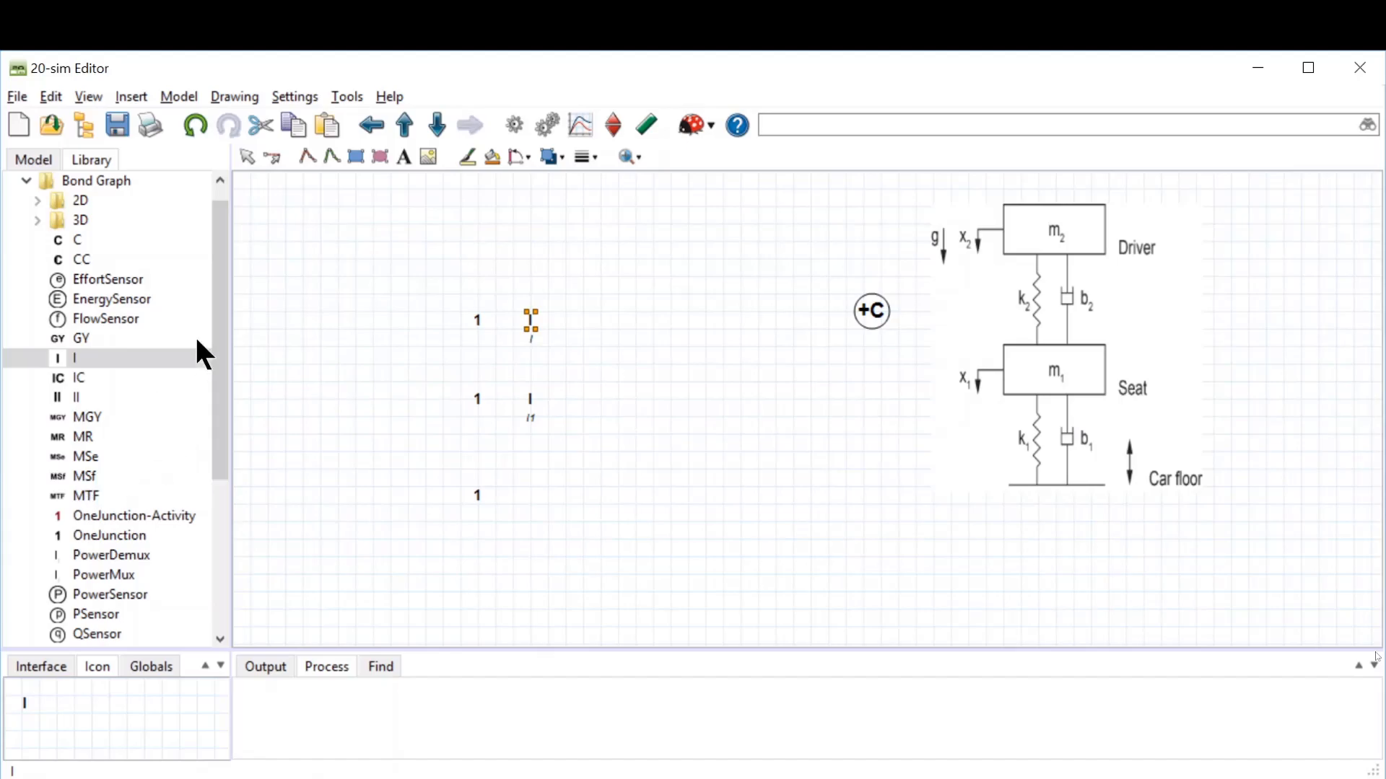
Step: Place an Sf source below the bottom 1-junction and two Se sources above each I element
drag(218, 303, 215, 444)
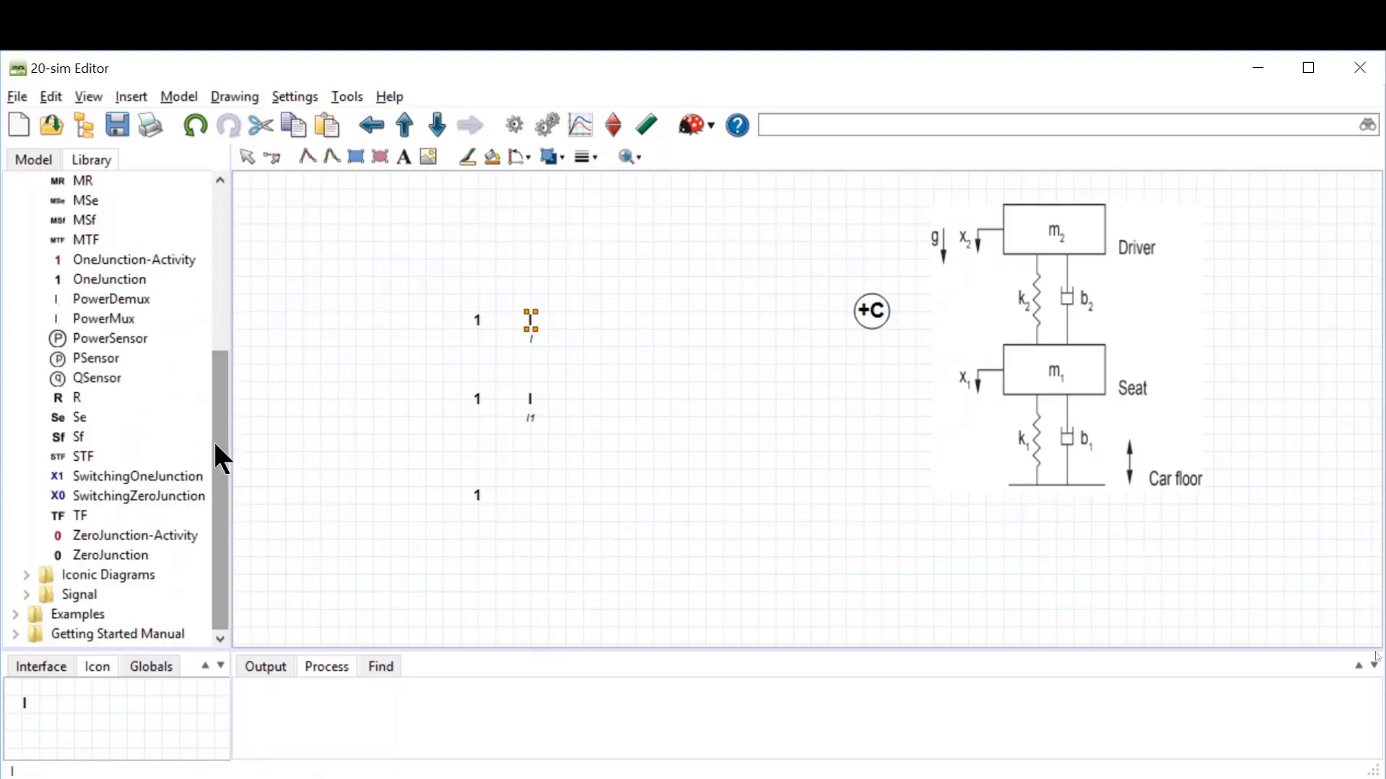
drag(78, 437, 478, 575)
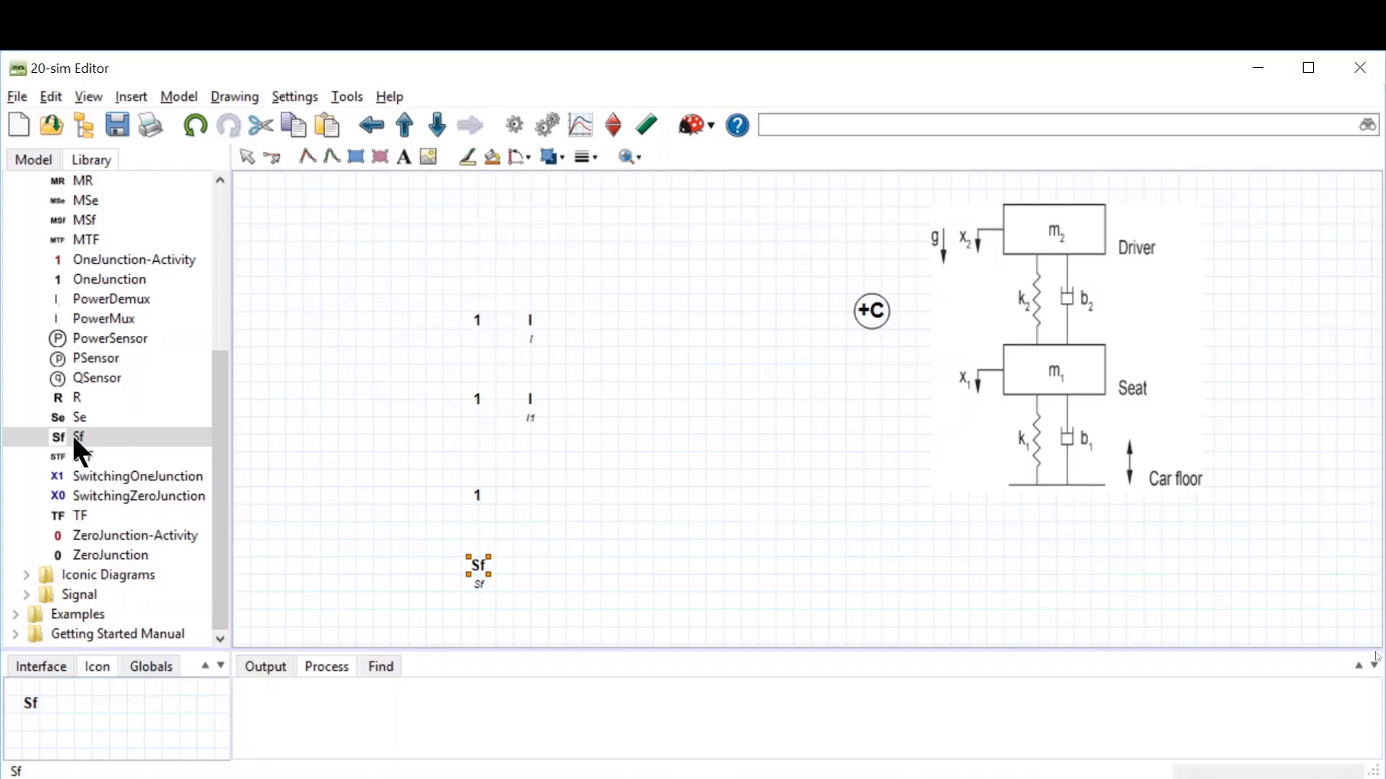
drag(75, 416, 532, 268)
drag(85, 416, 529, 366)
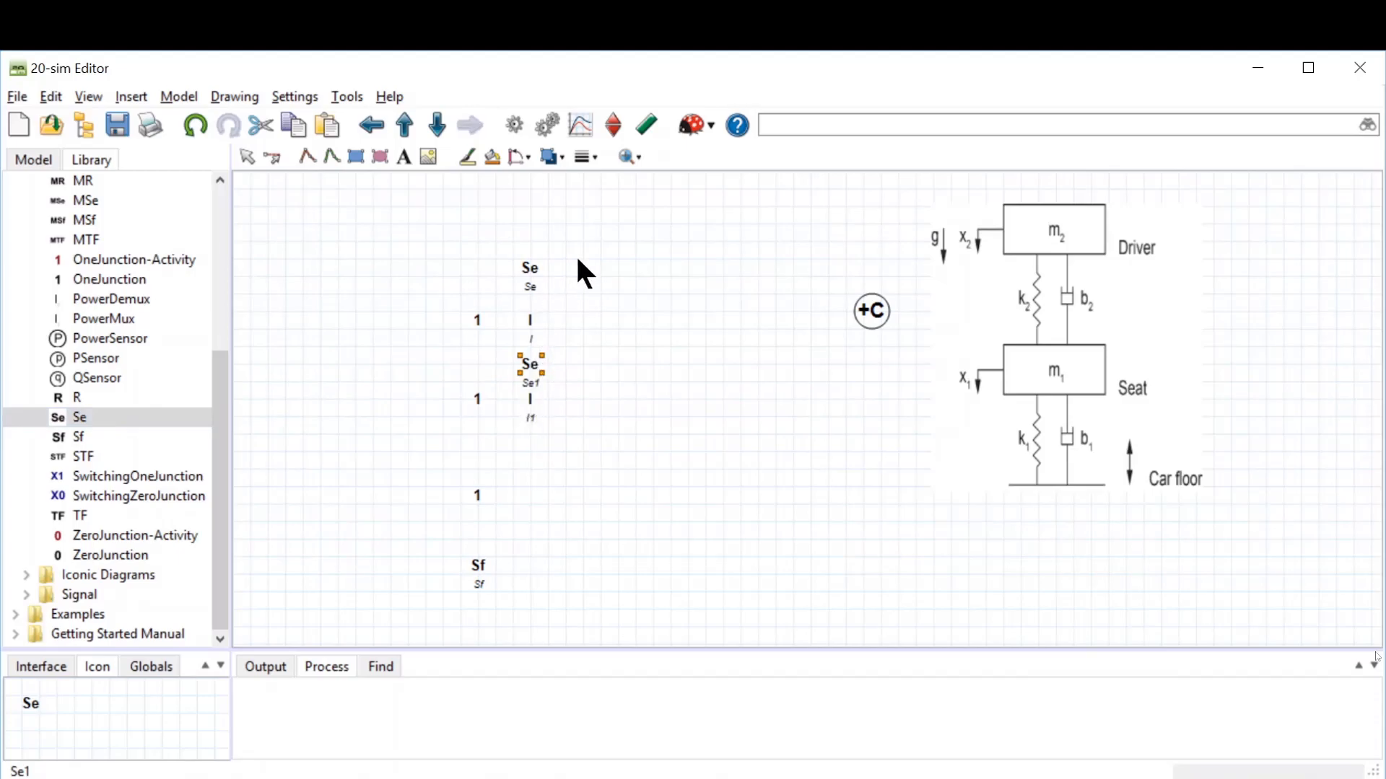
click(597, 361)
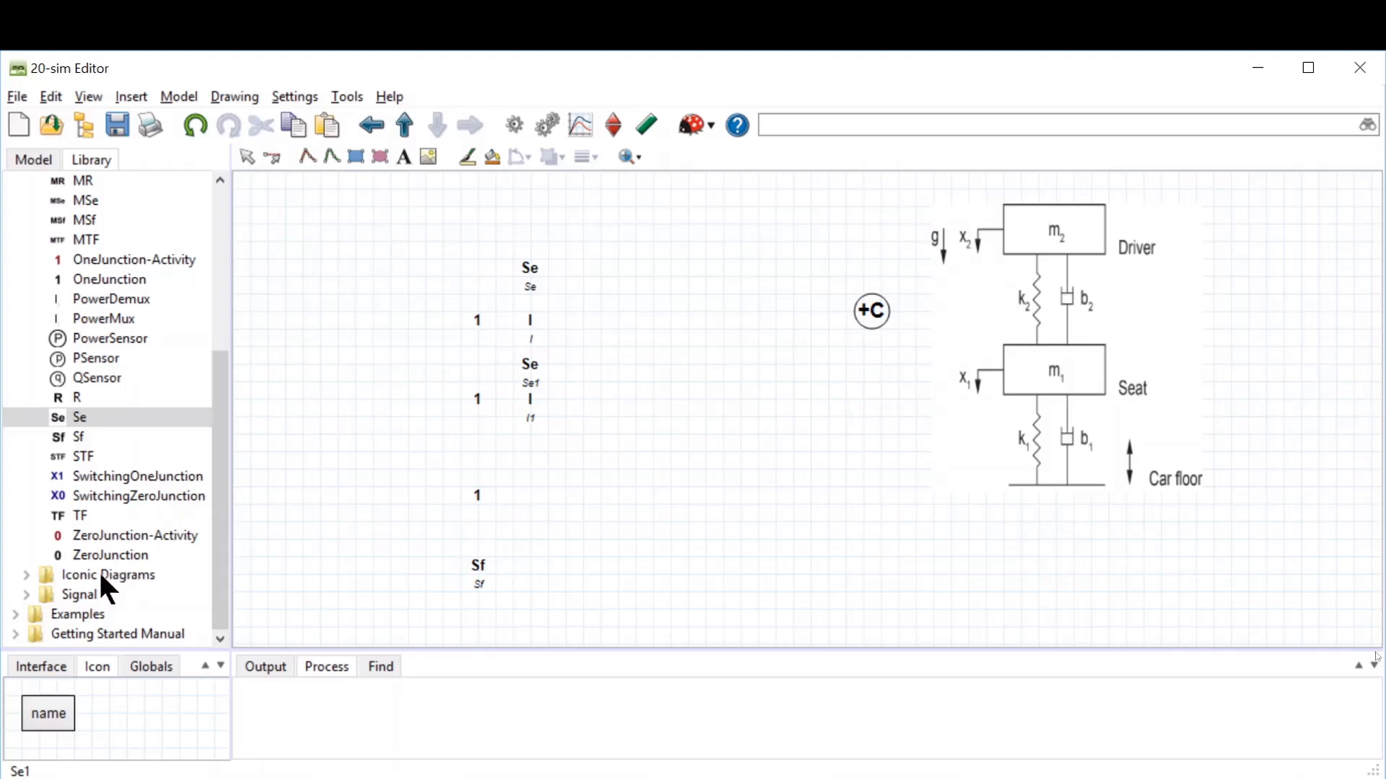
Step: Place a ZeroJunction between the upper two 1-junctions and a OneJunction to its left
drag(95, 553, 478, 353)
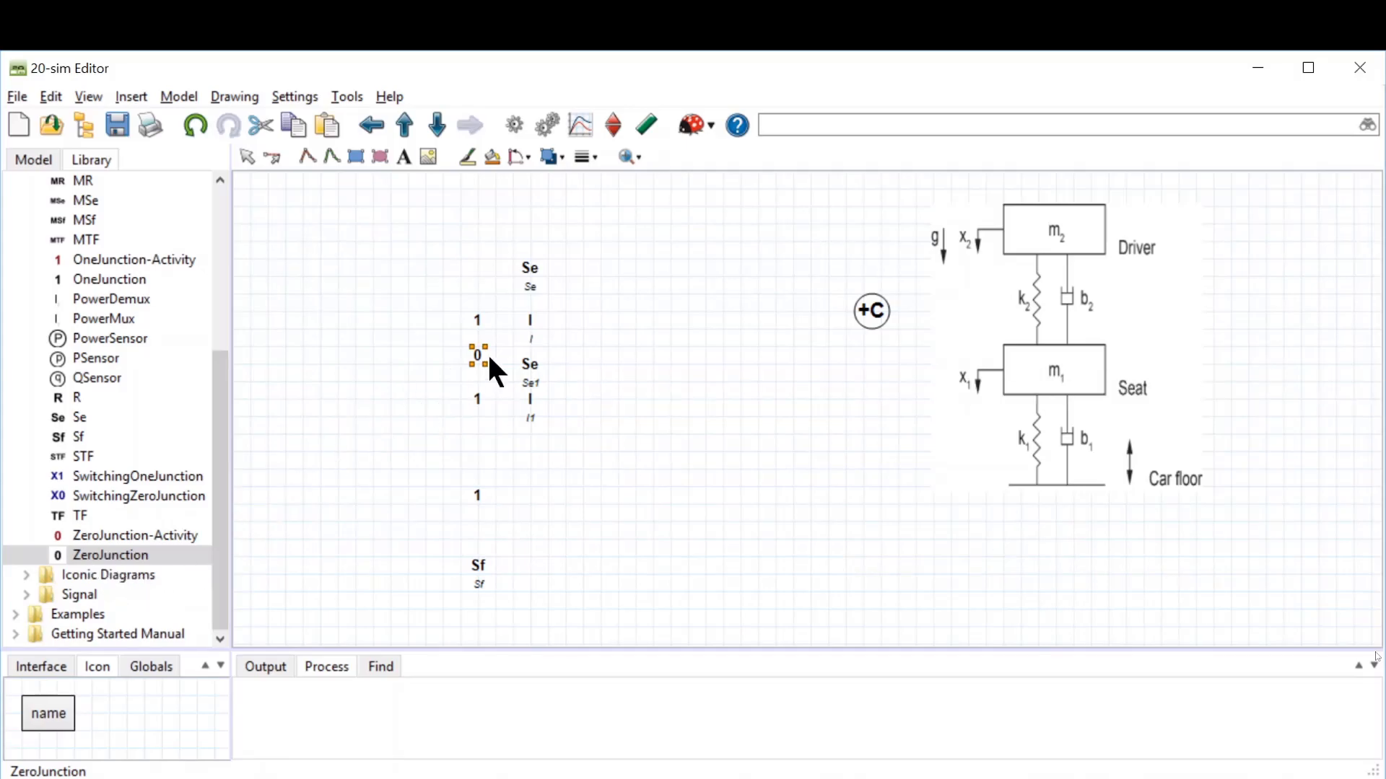
drag(114, 280, 417, 352)
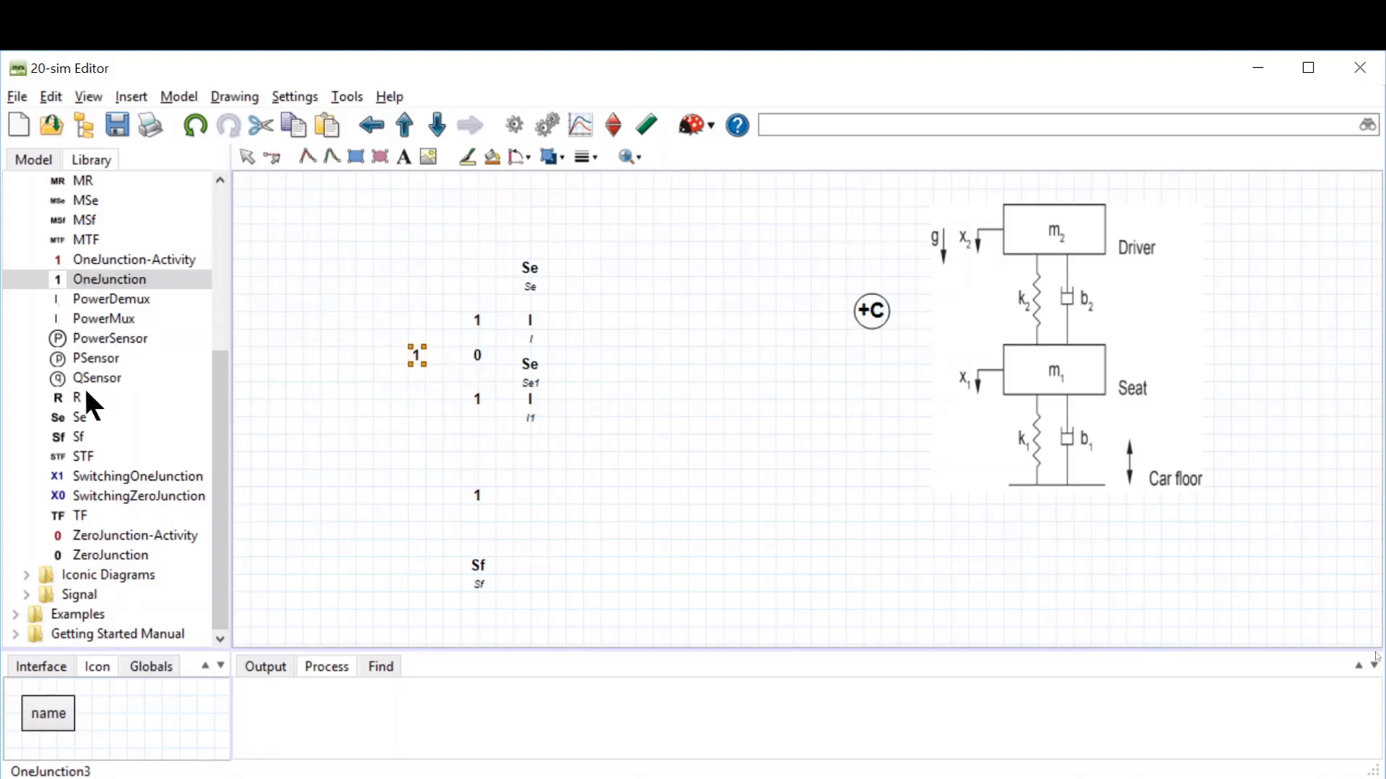
Step: Place an R element above-left and a C element below-left of the new 1-junction
drag(72, 388, 375, 323)
drag(218, 433, 232, 296)
drag(76, 214, 374, 399)
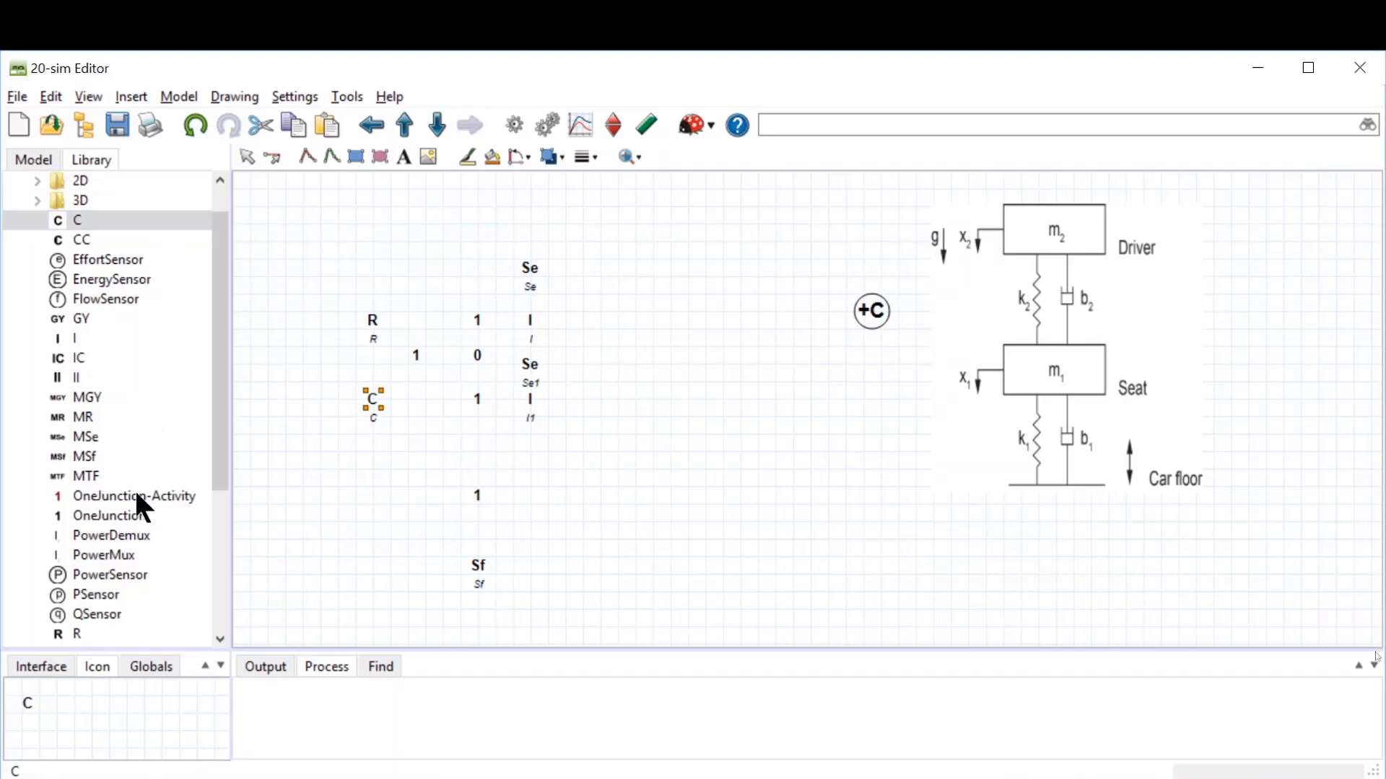
Step: Place a ZeroJunction between the lower 1-junctions, plus an R, a C and a OneJunction to its left
drag(222, 392, 223, 491)
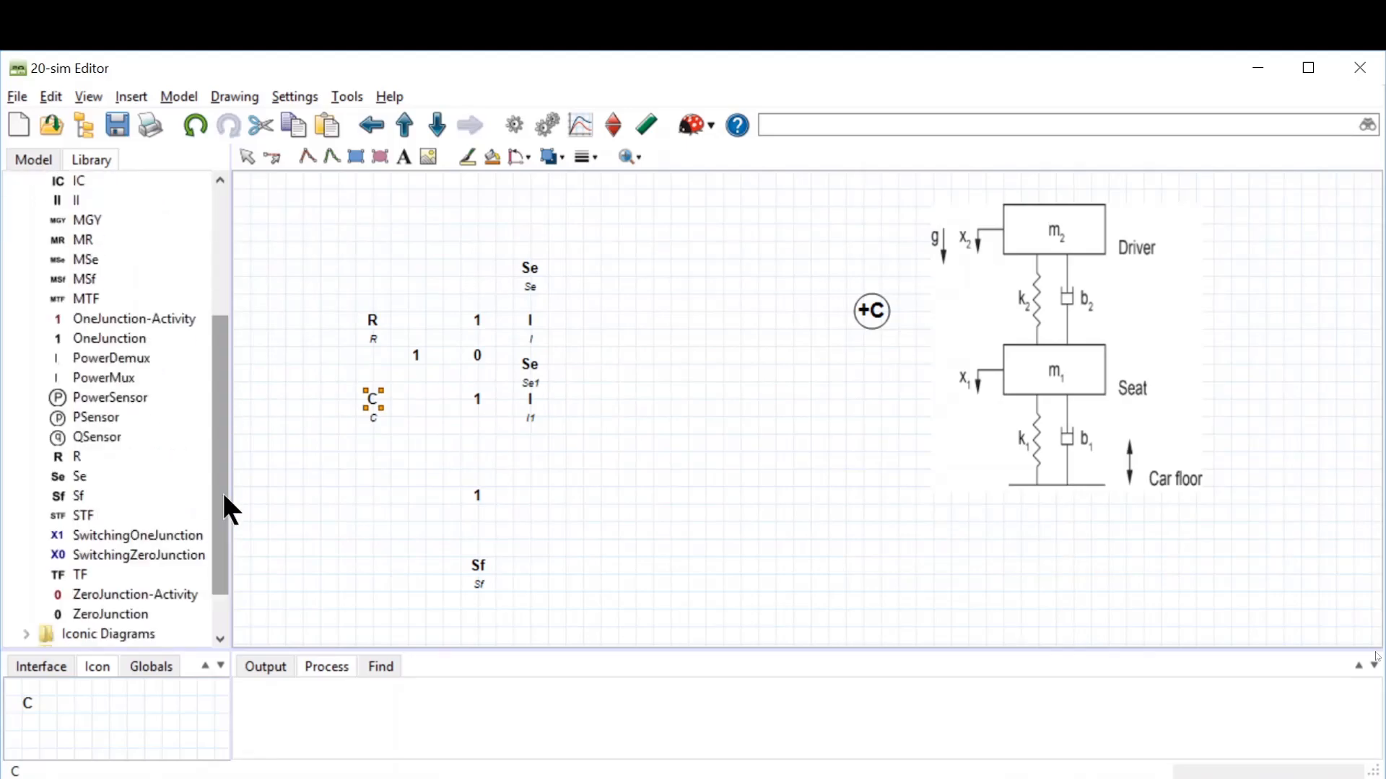
drag(137, 613, 478, 455)
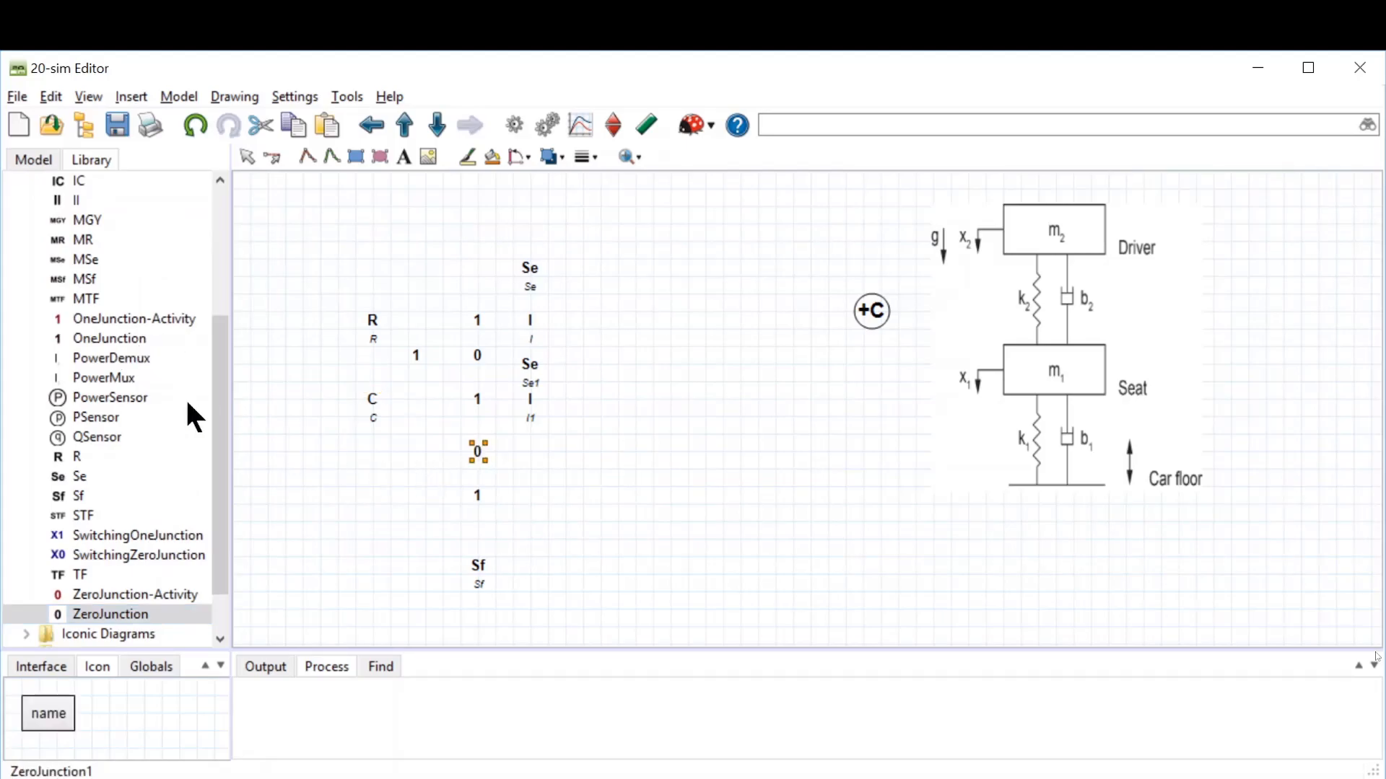
drag(78, 449, 370, 454)
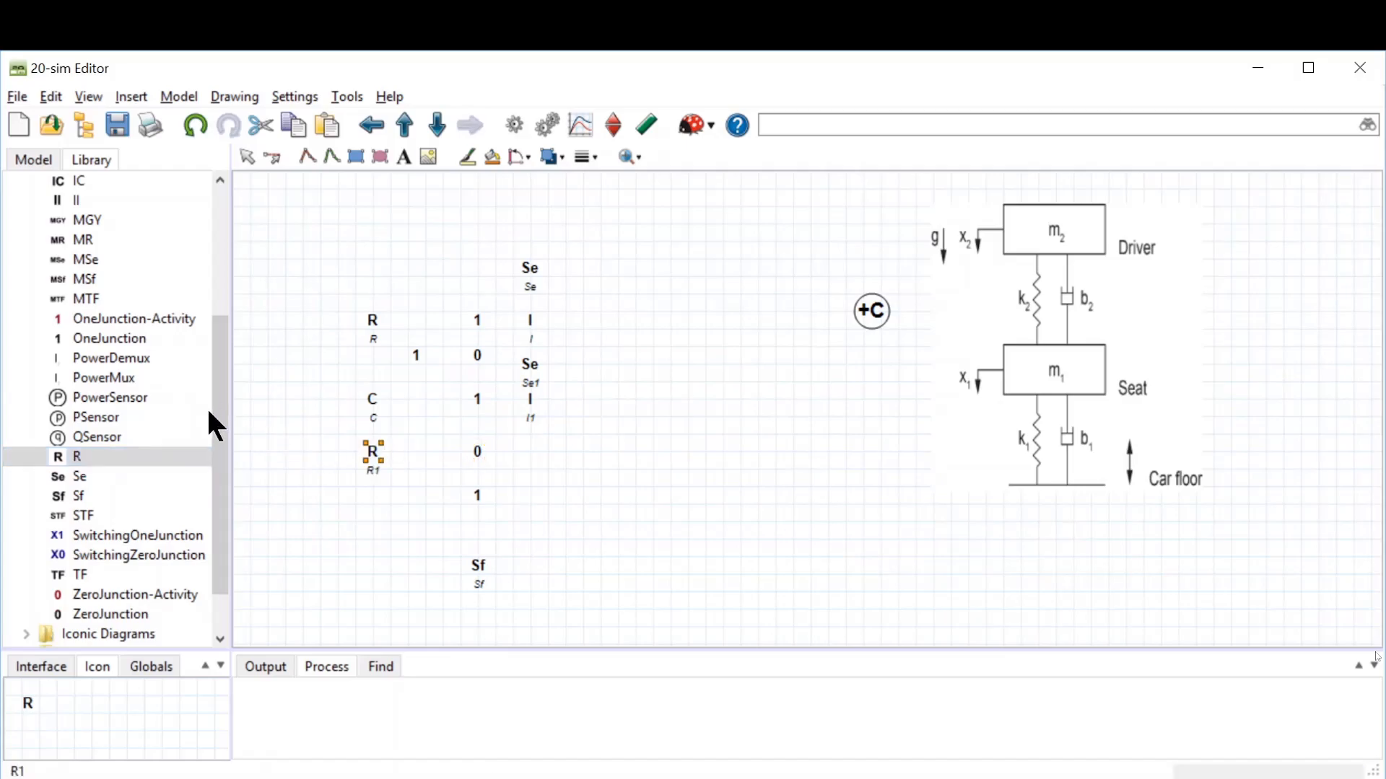
scroll(224, 329, up, 3)
drag(77, 201, 381, 510)
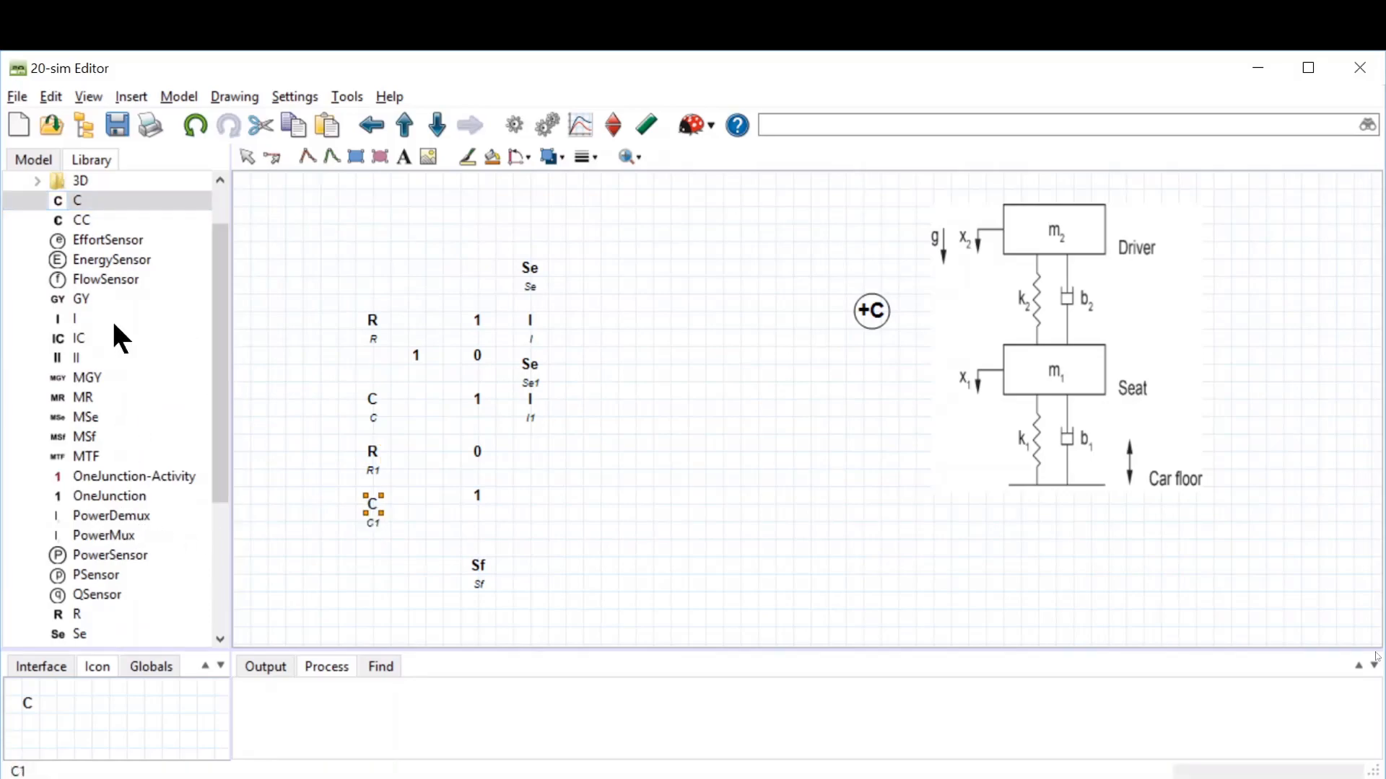
drag(219, 465, 224, 505)
drag(112, 417, 425, 453)
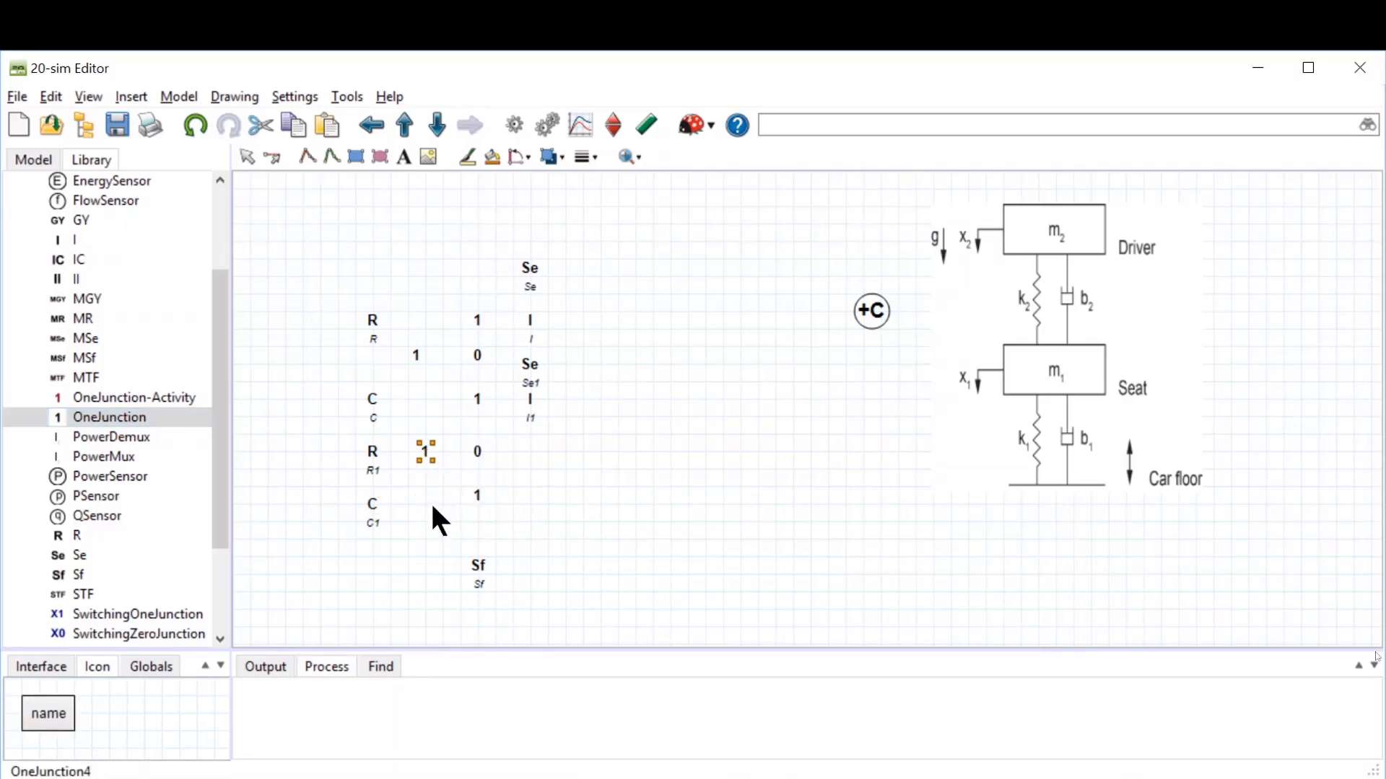
Step: Move the left-side C, R1 and C1 elements slightly upward to tighten the layout
click(372, 395)
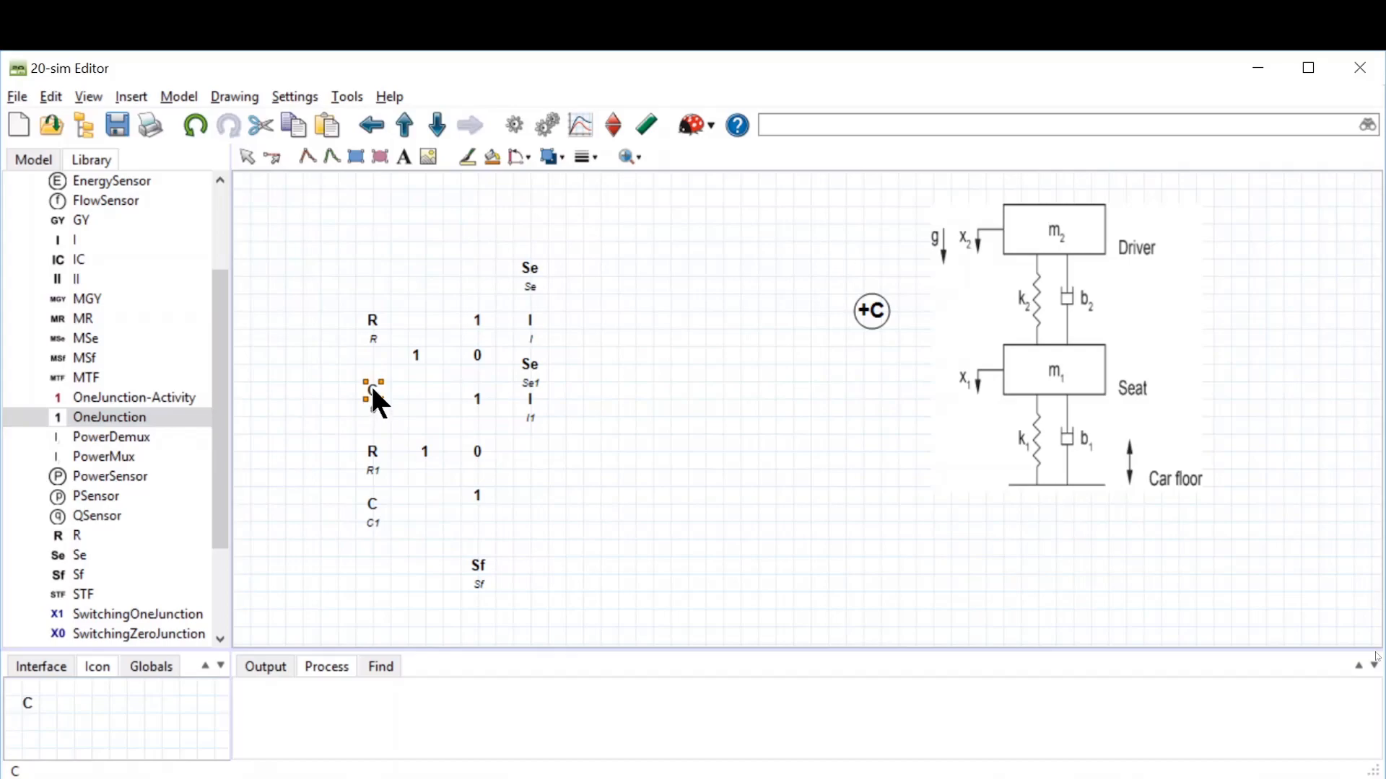
drag(373, 455, 373, 436)
drag(375, 501, 375, 486)
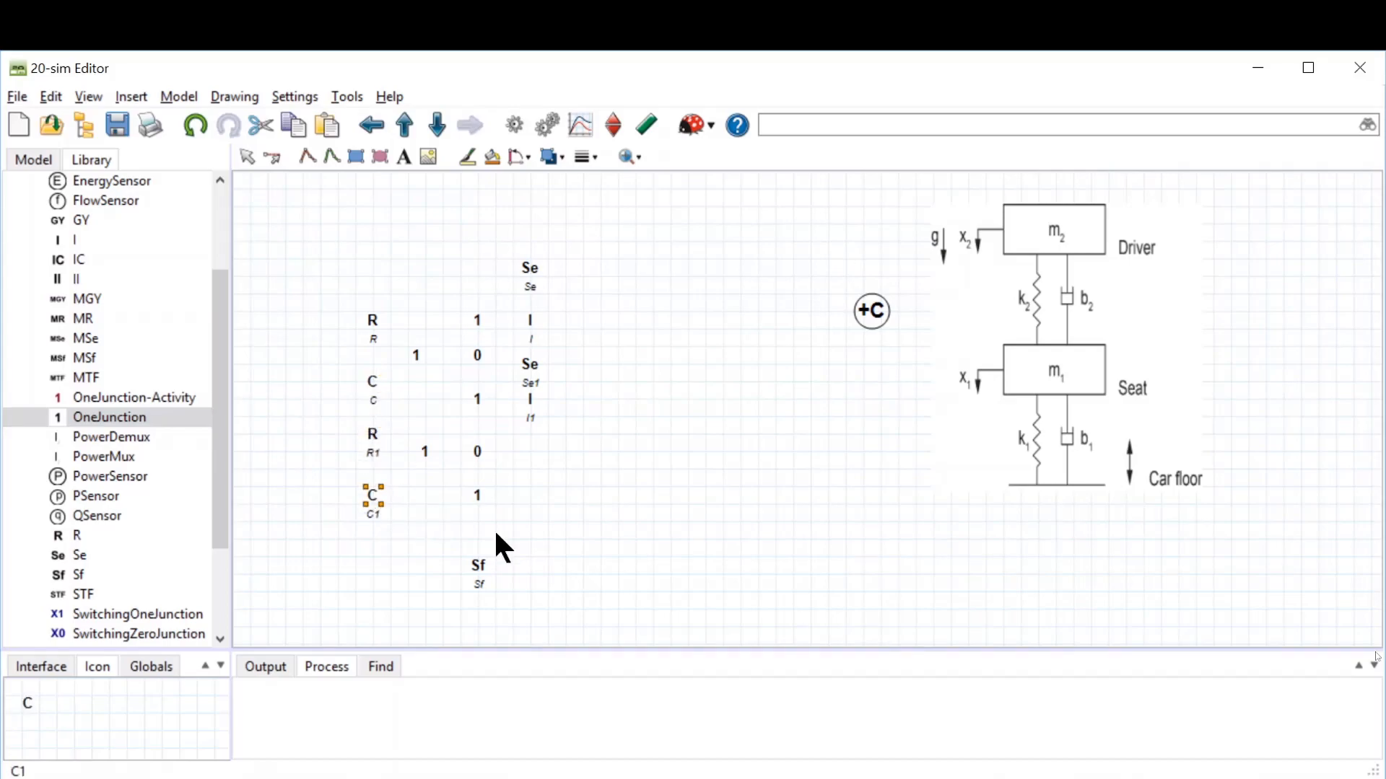
click(792, 559)
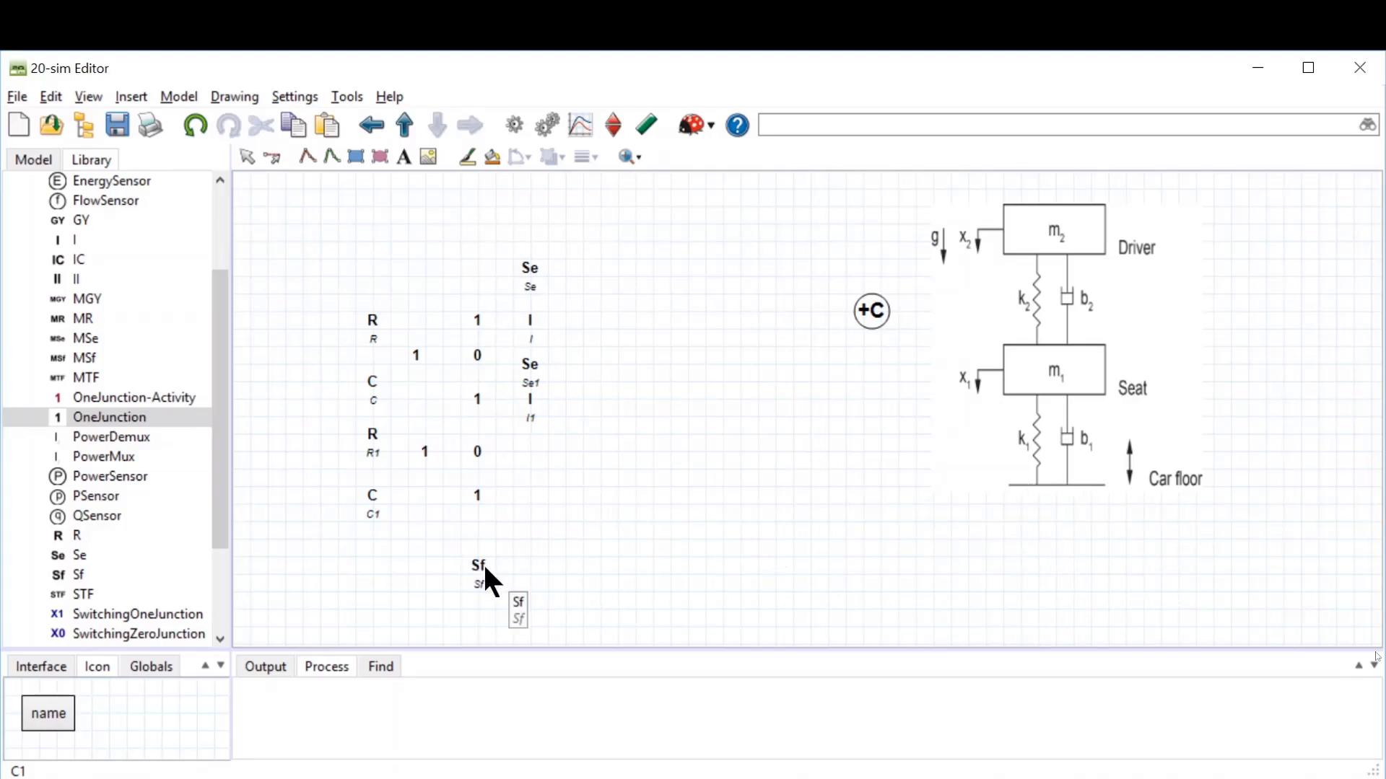
Step: Replace the Sf source below the bottom 1-junction with an MSf source from the bond graph library
drag(220, 368, 219, 332)
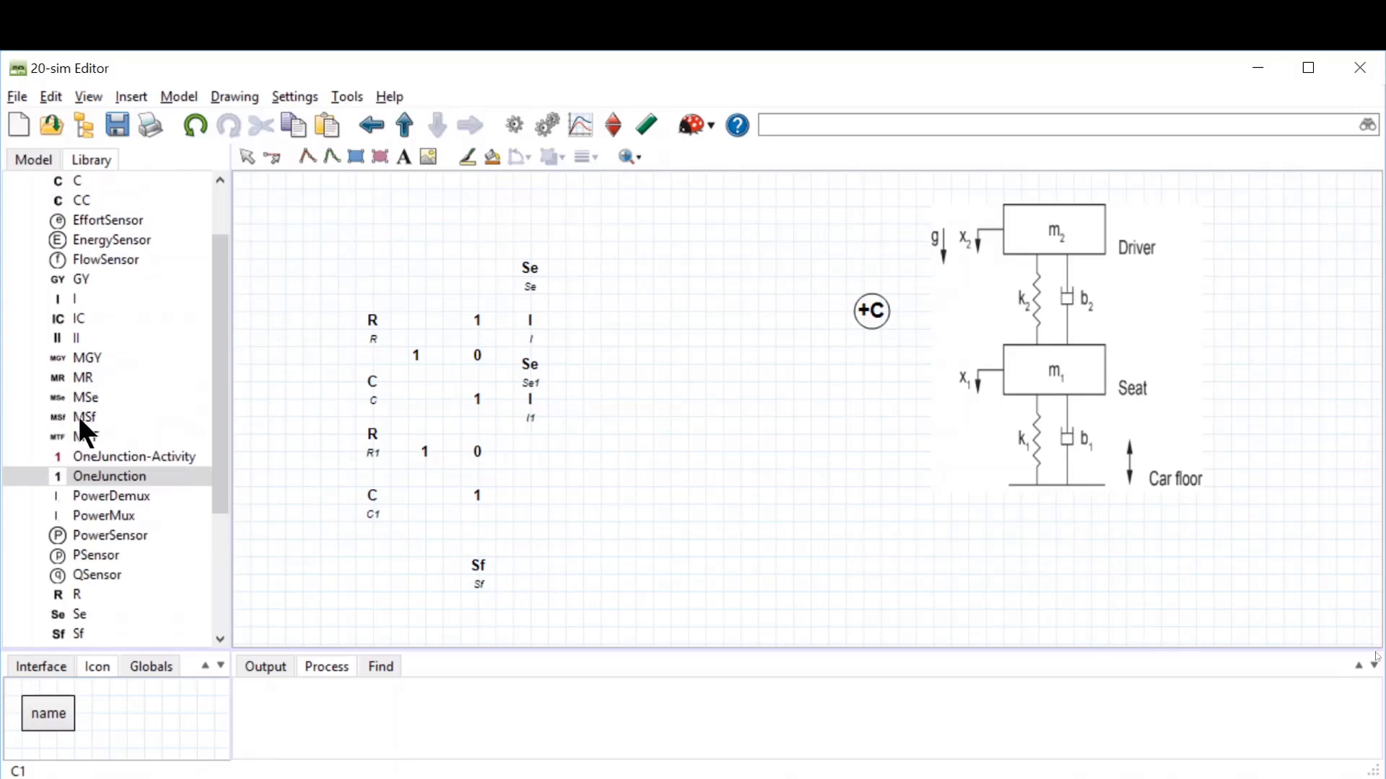
click(475, 561)
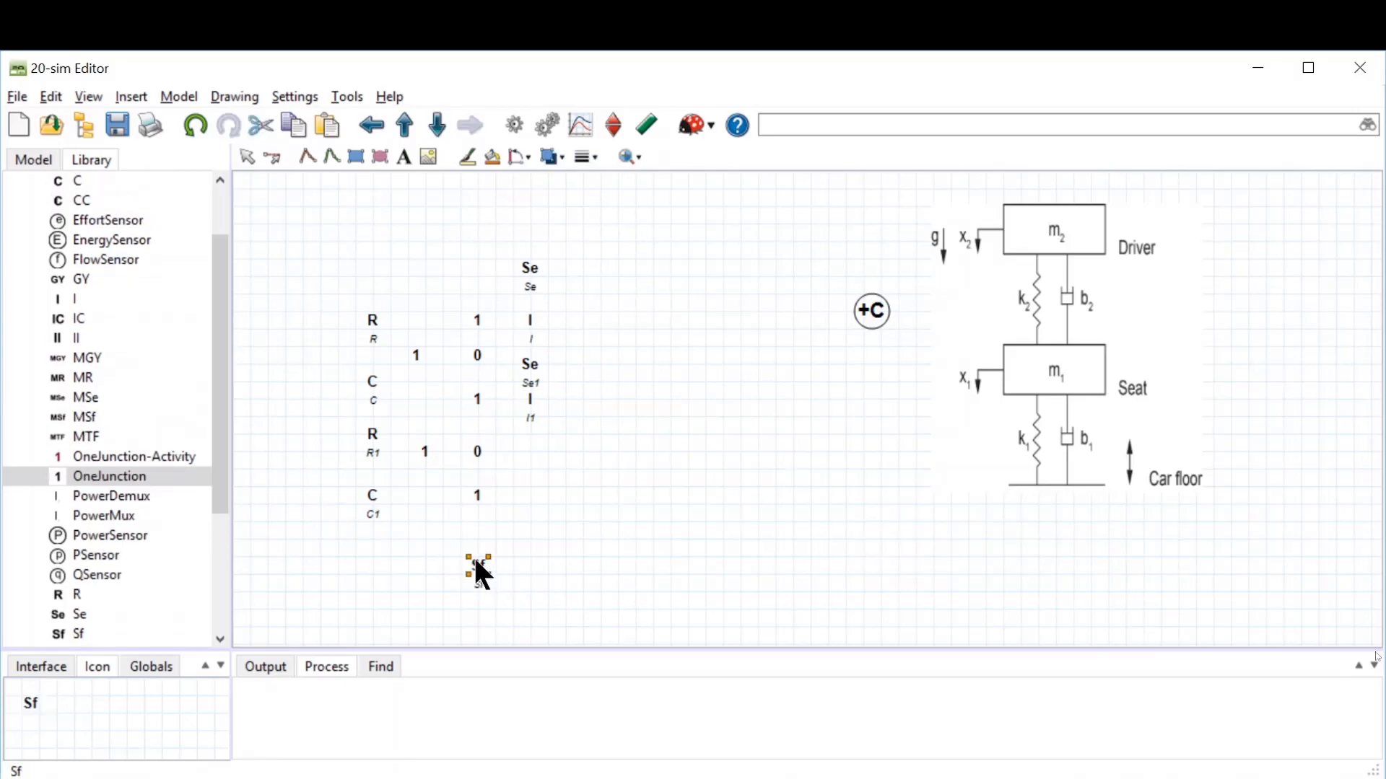
key(Delete)
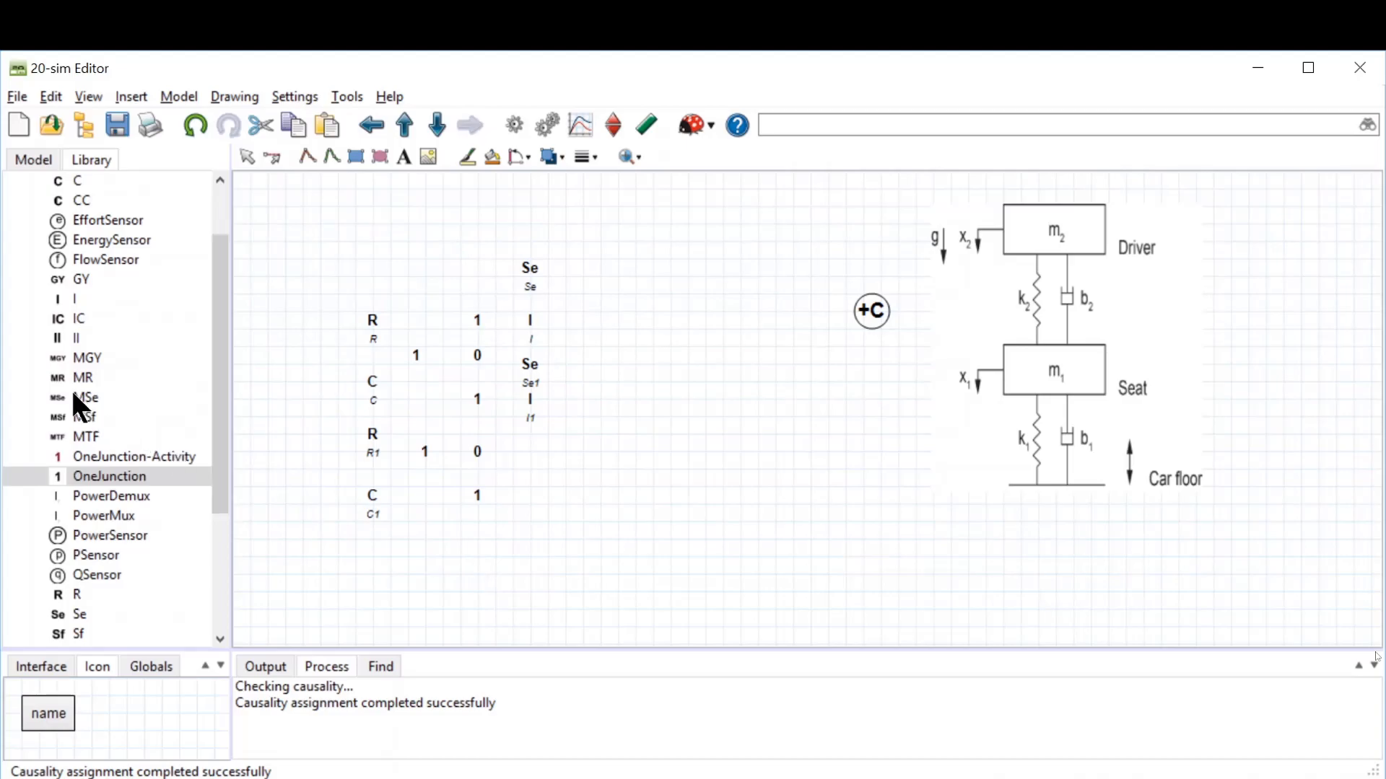
drag(75, 409, 479, 562)
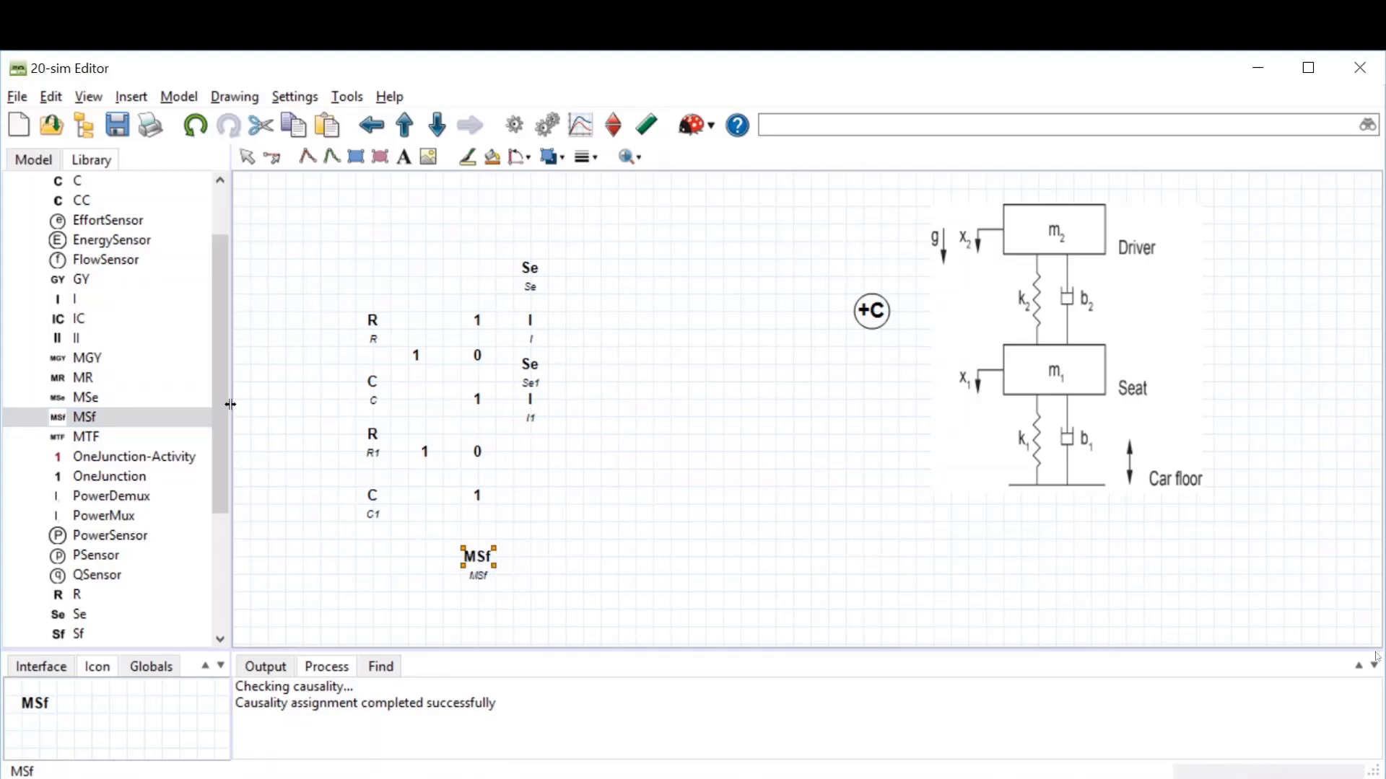
Step: Place a SignalGenerator-Step block from the Signal Sources library to the left of the MSf source
drag(226, 406, 225, 576)
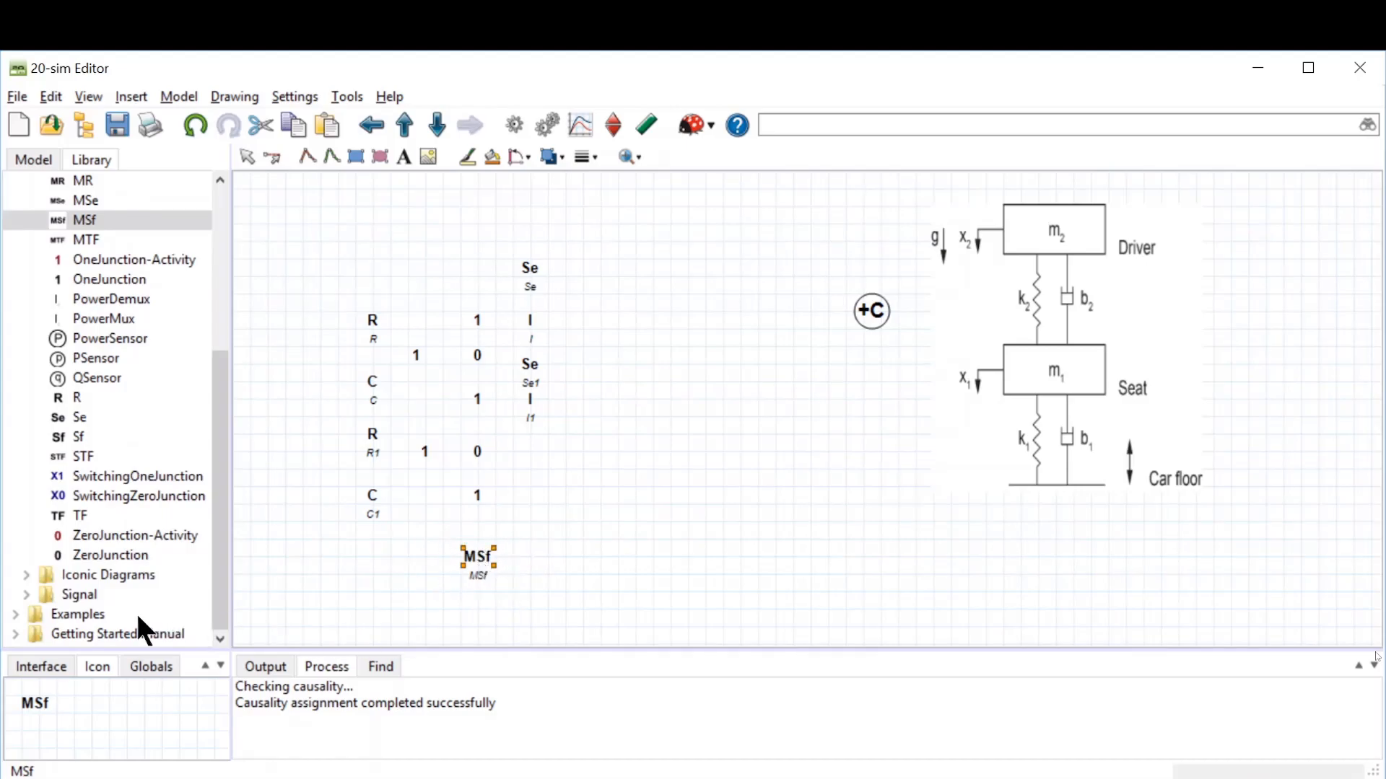
click(25, 593)
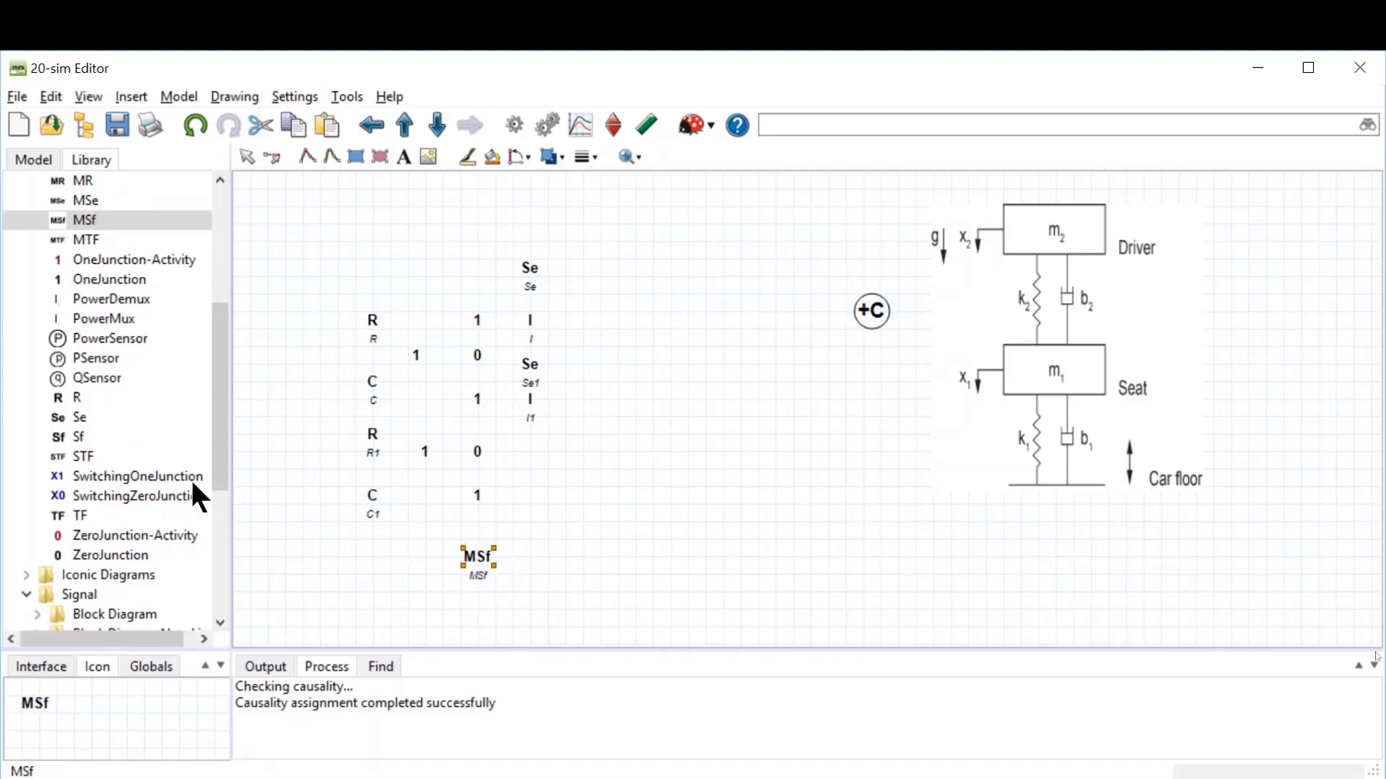
drag(219, 458, 216, 566)
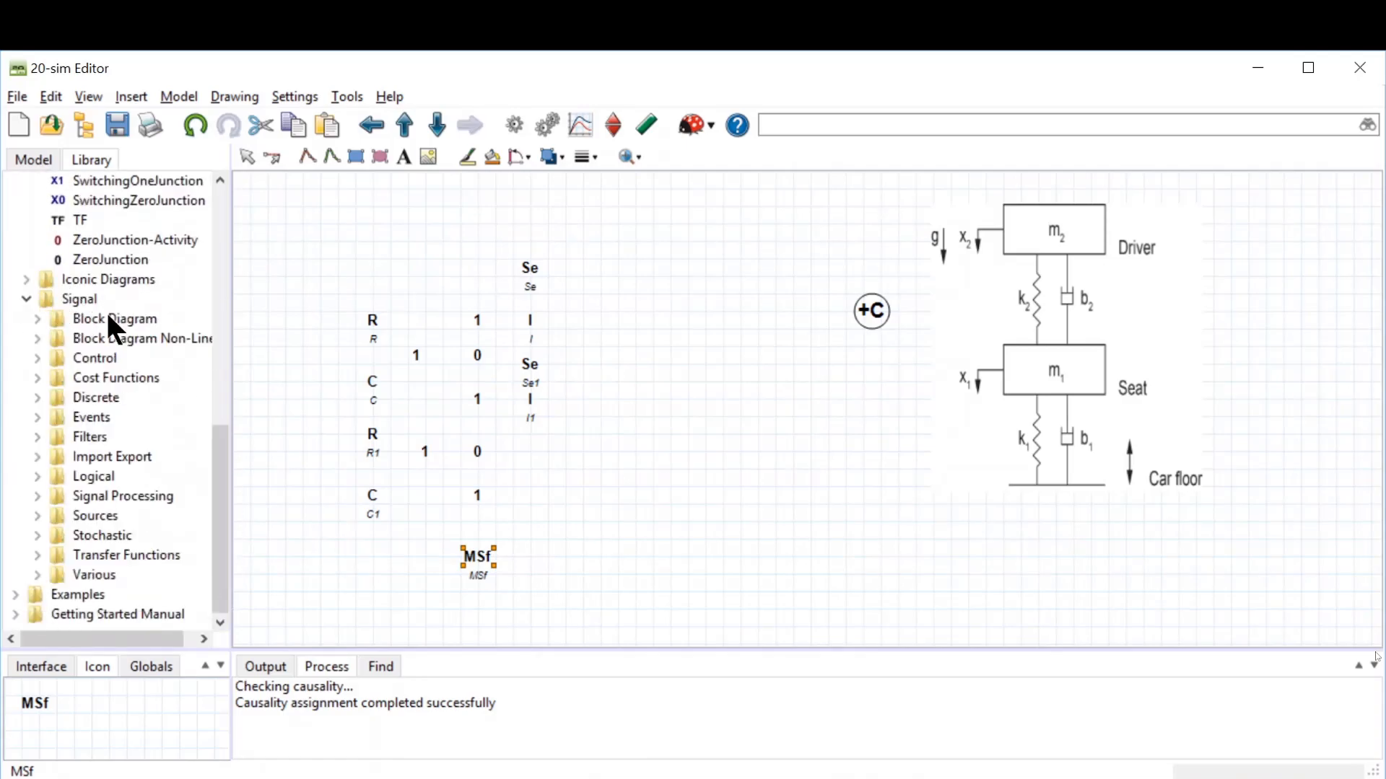
click(37, 515)
drag(219, 397, 399, 570)
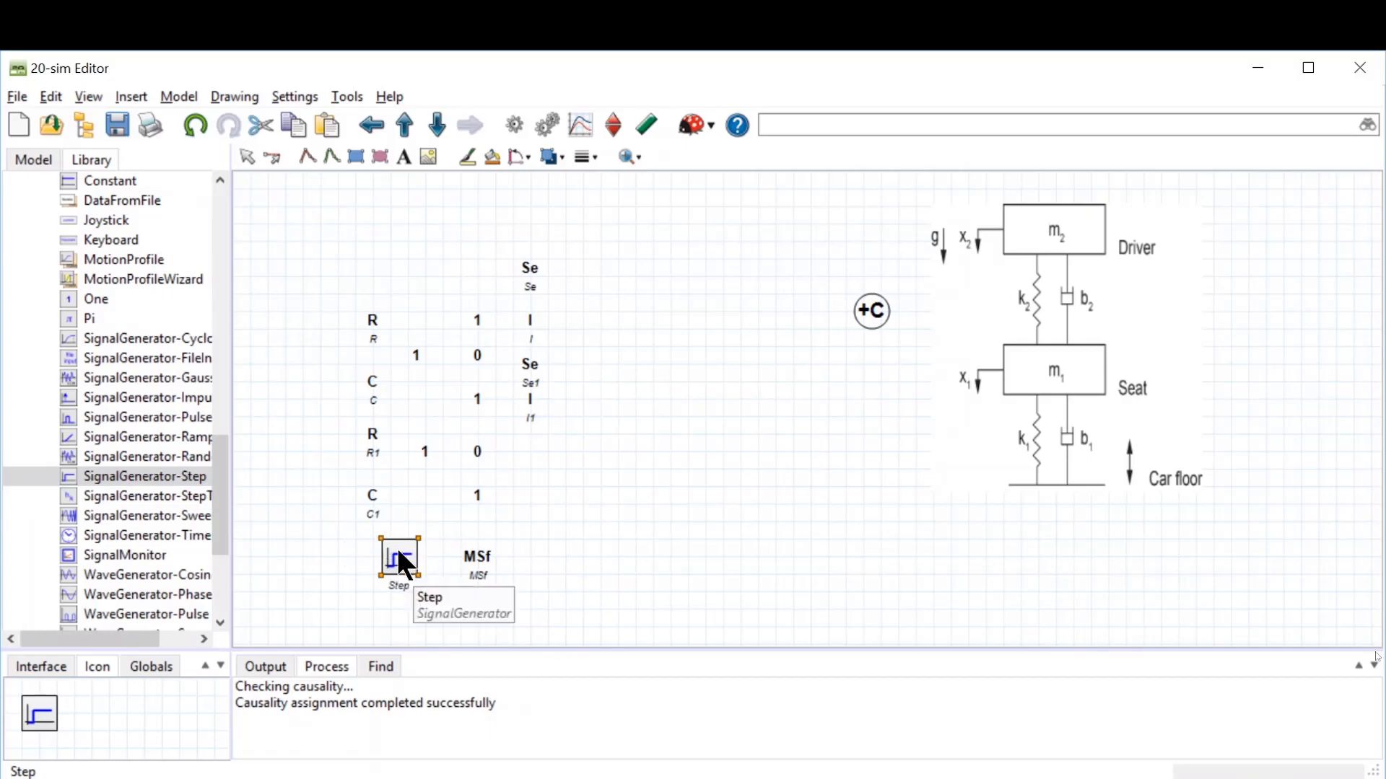
click(648, 561)
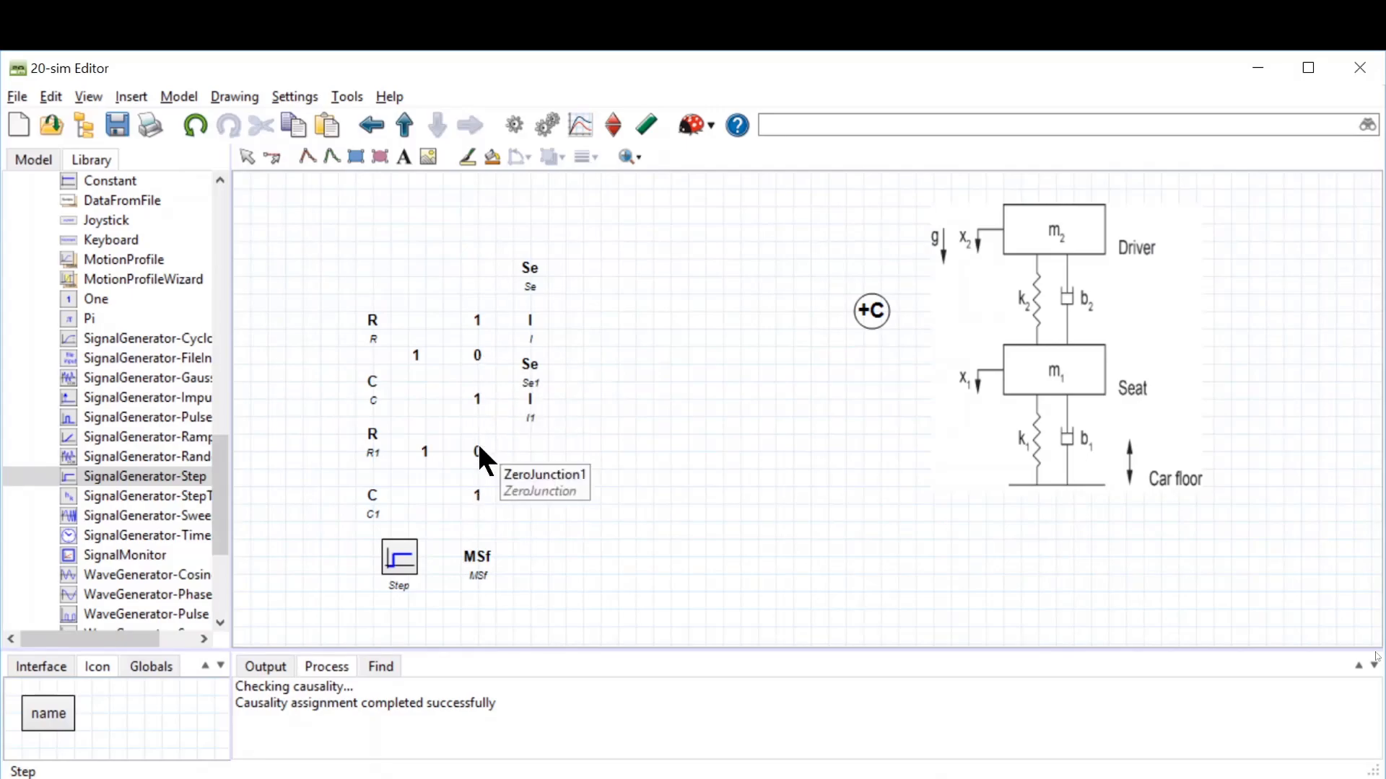
Step: Realign the middle 1-junction, its I element and the upper-left 1-junction on the grid
click(476, 401)
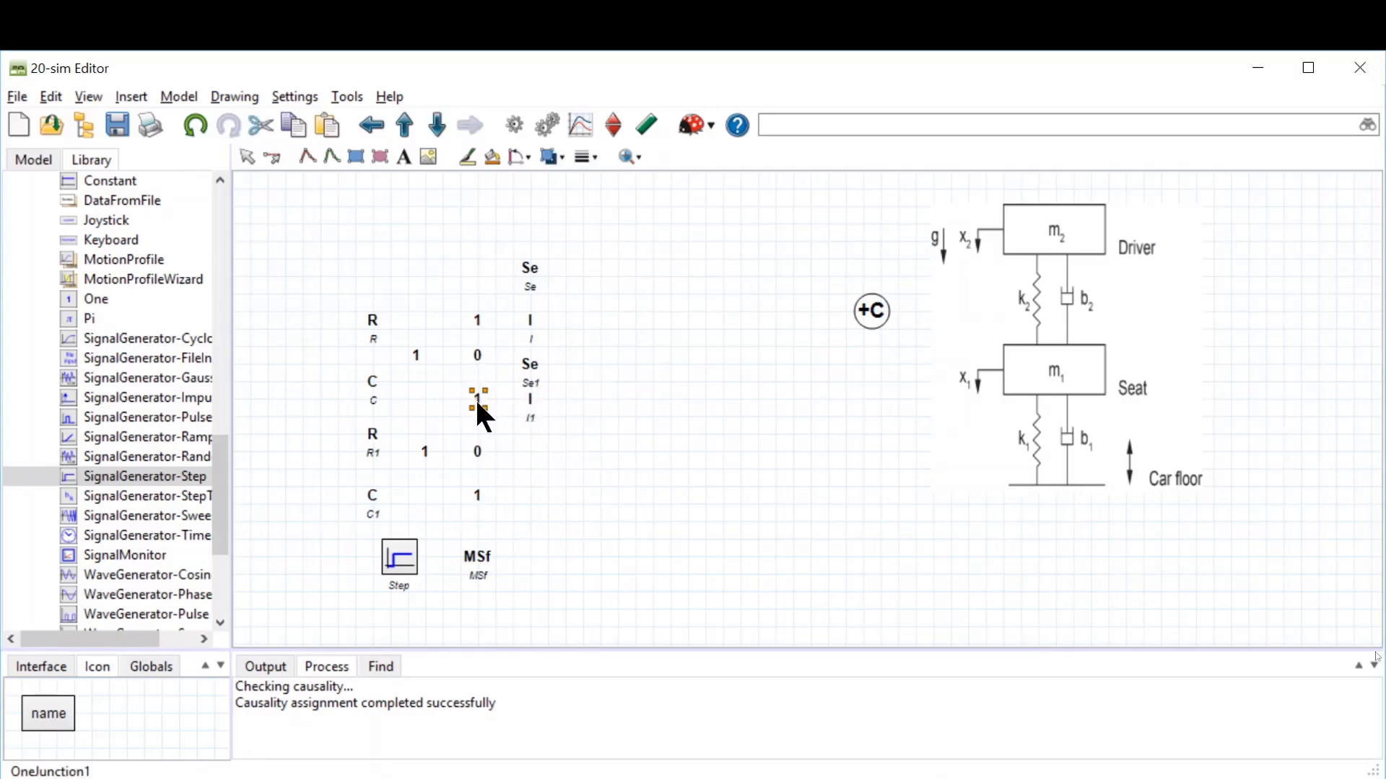
drag(475, 400, 475, 409)
click(529, 403)
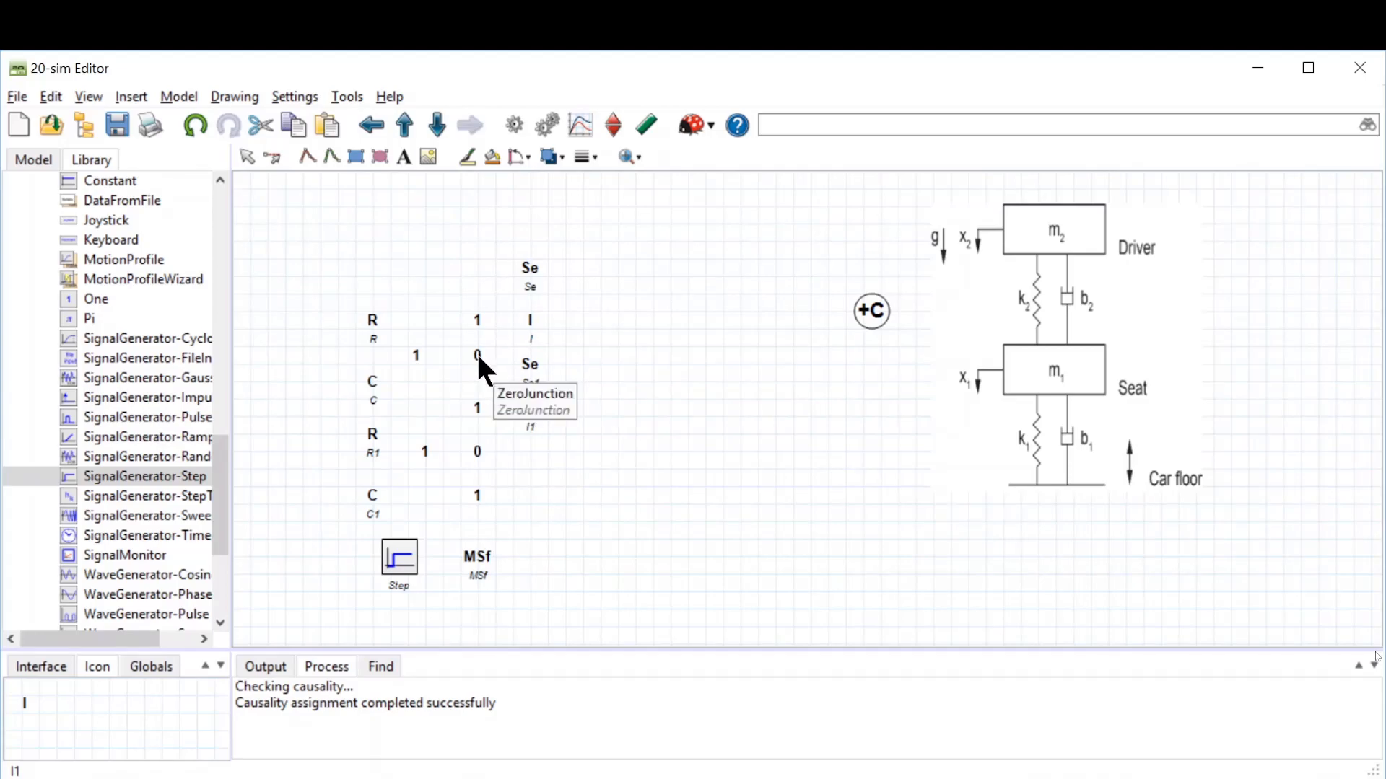
click(416, 355)
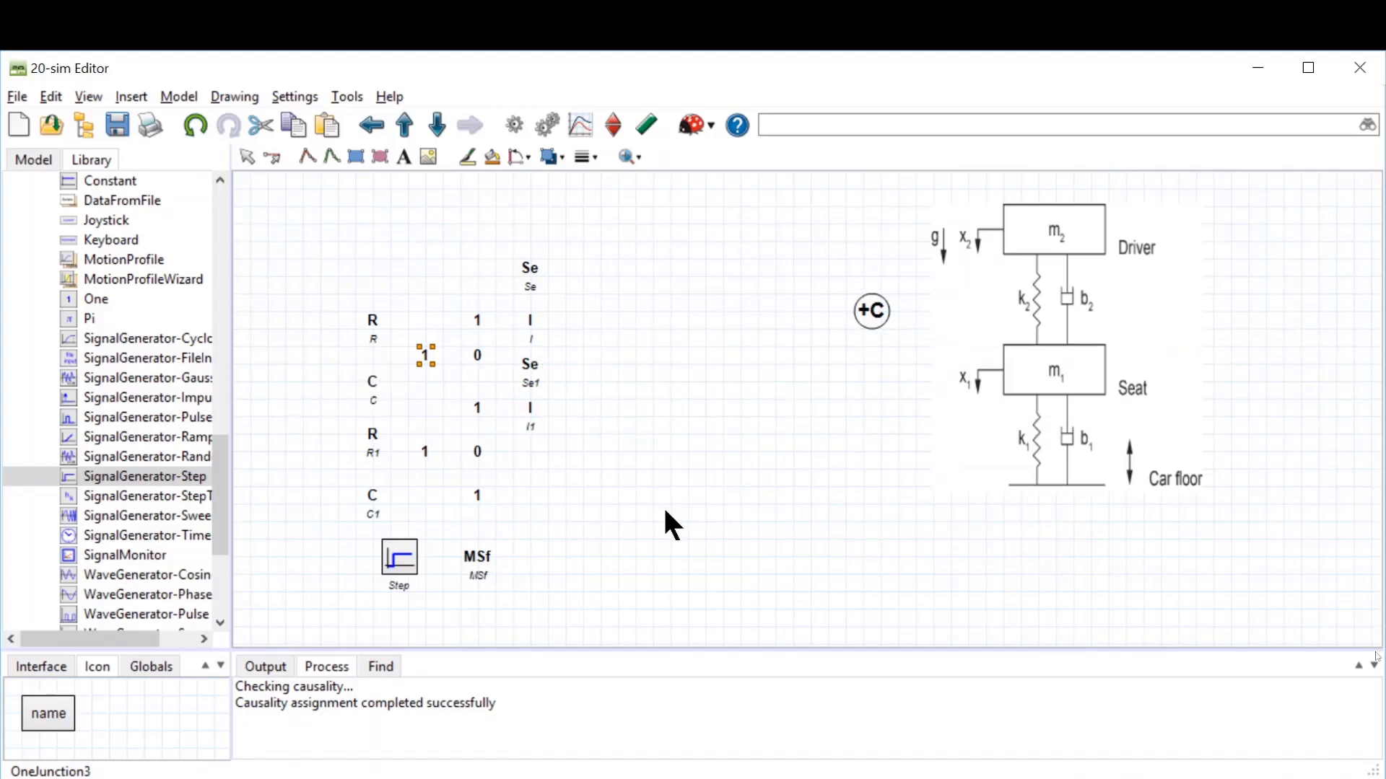
click(609, 493)
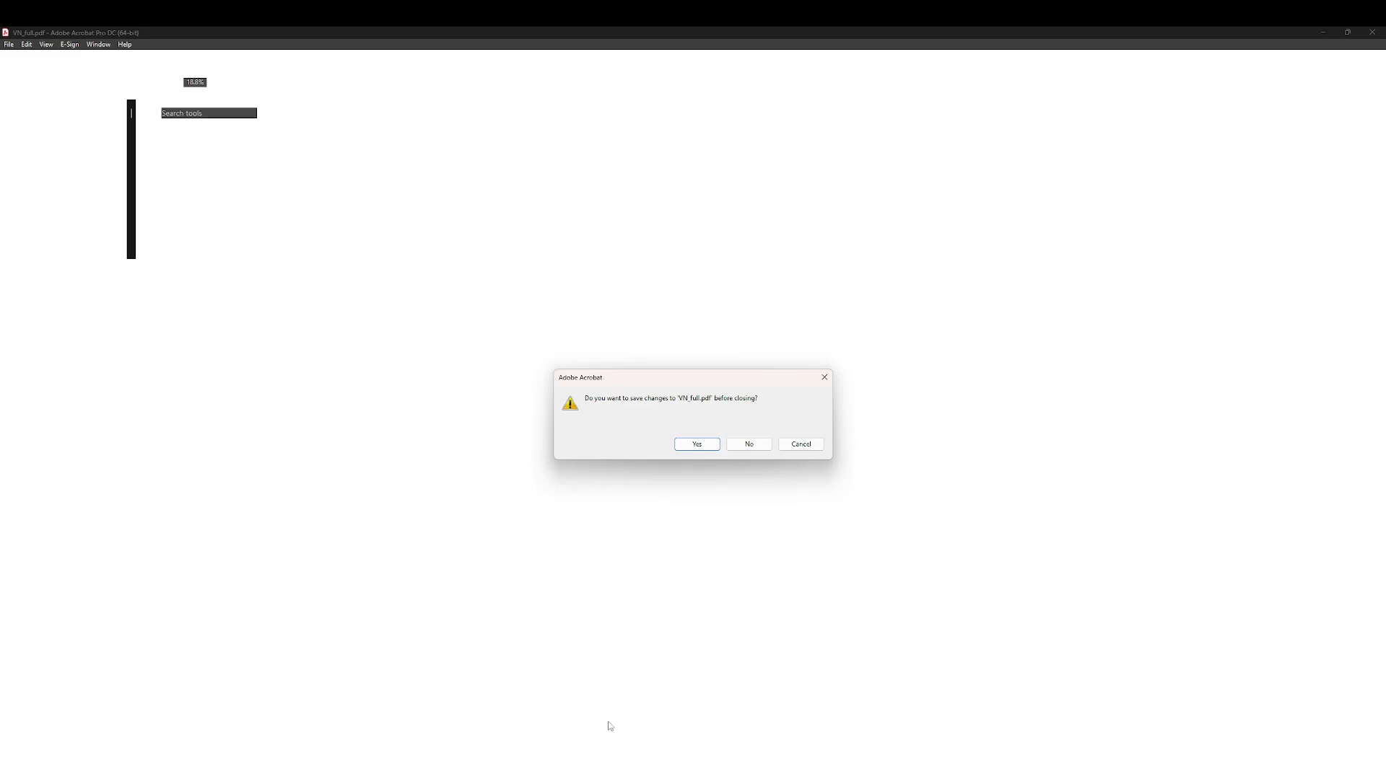
Step: Save and close the open PDF, then switch back to the 20-sim editor window
click(697, 444)
drag(693, 312, 2, 497)
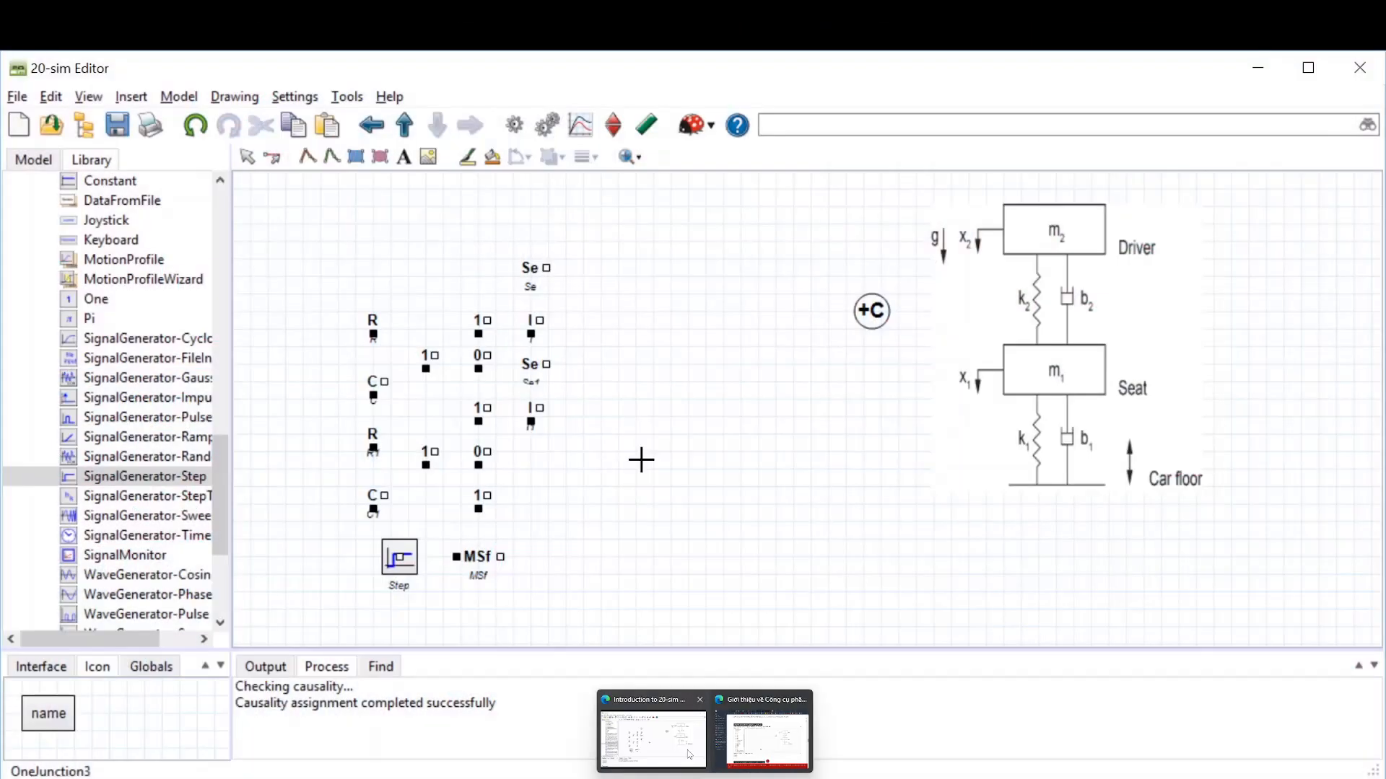
click(687, 749)
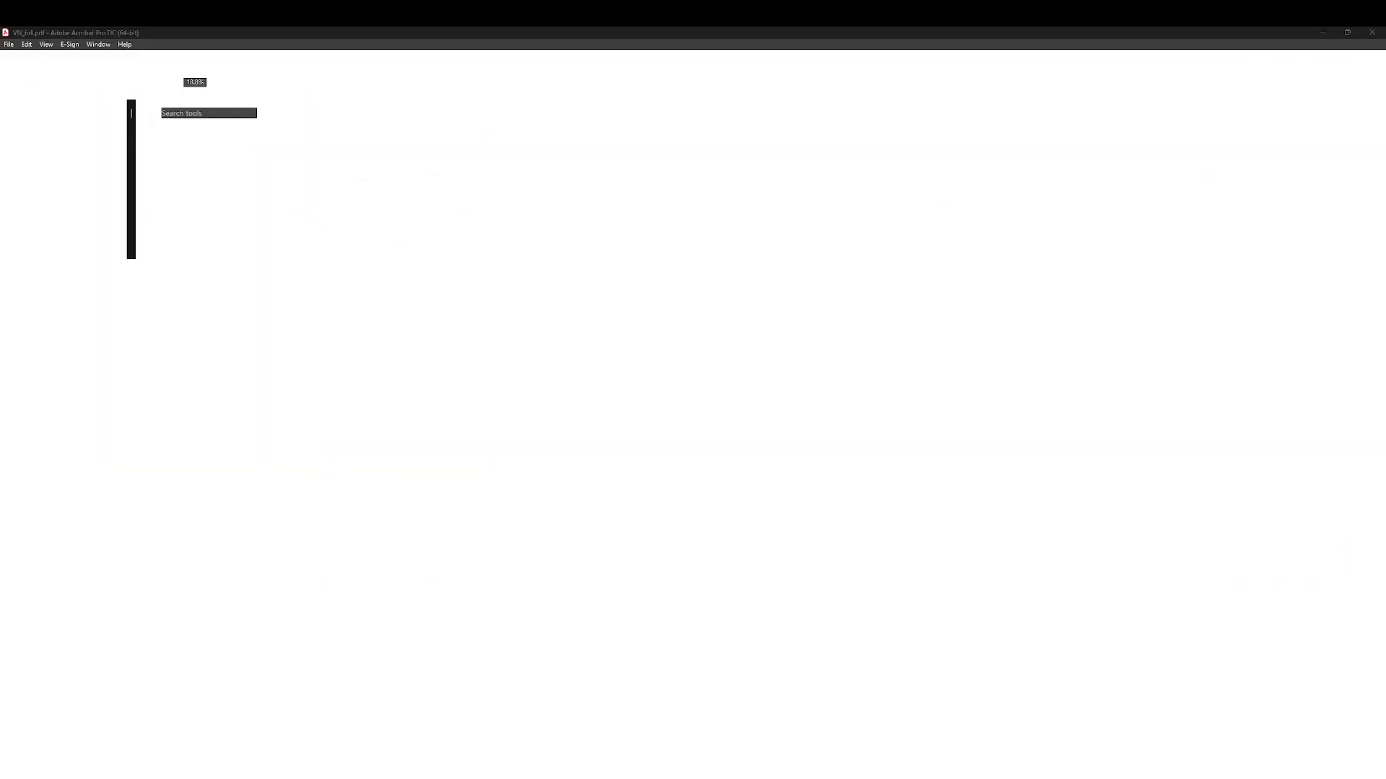
mouse_move(728, 778)
click(660, 739)
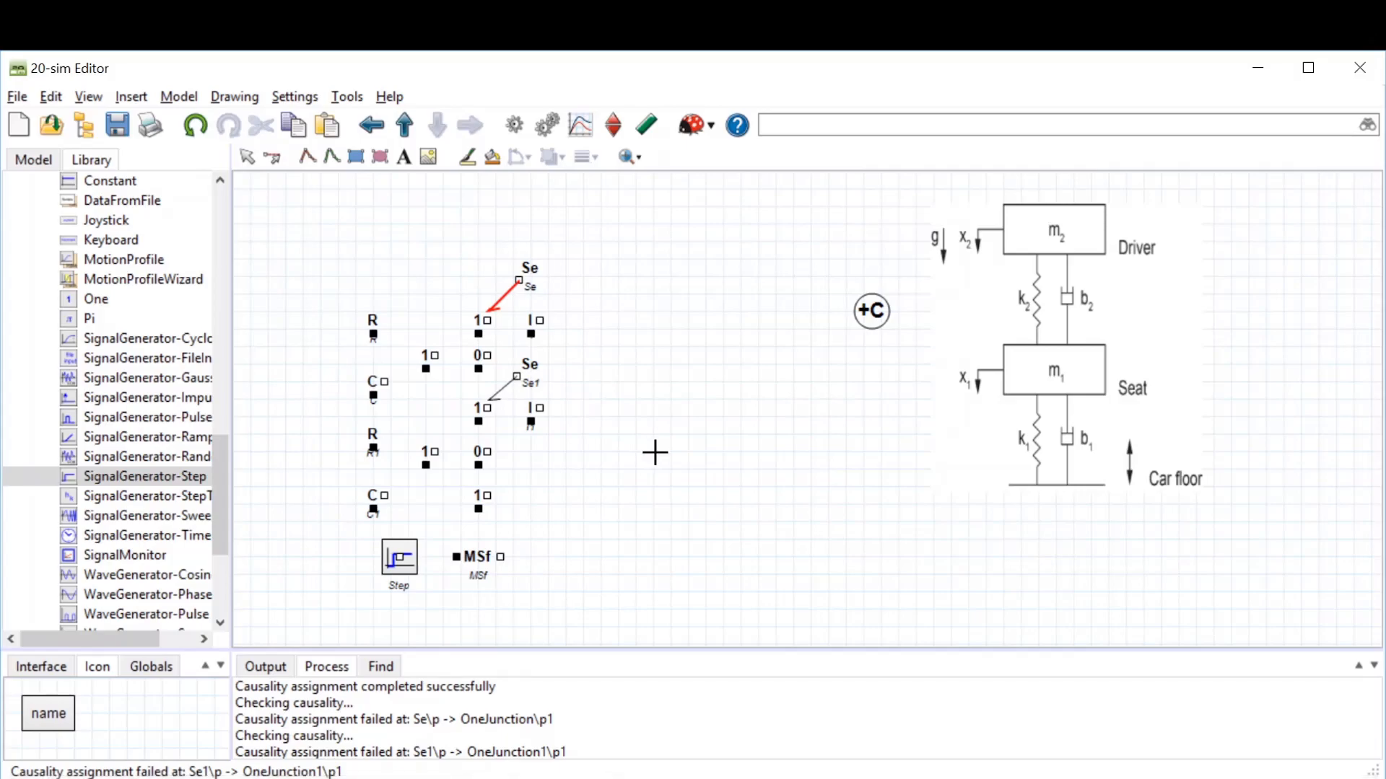
Step: Bond the MSf source to the bottom 1-junction and connect the Step output to the MSf input
click(494, 556)
click(481, 500)
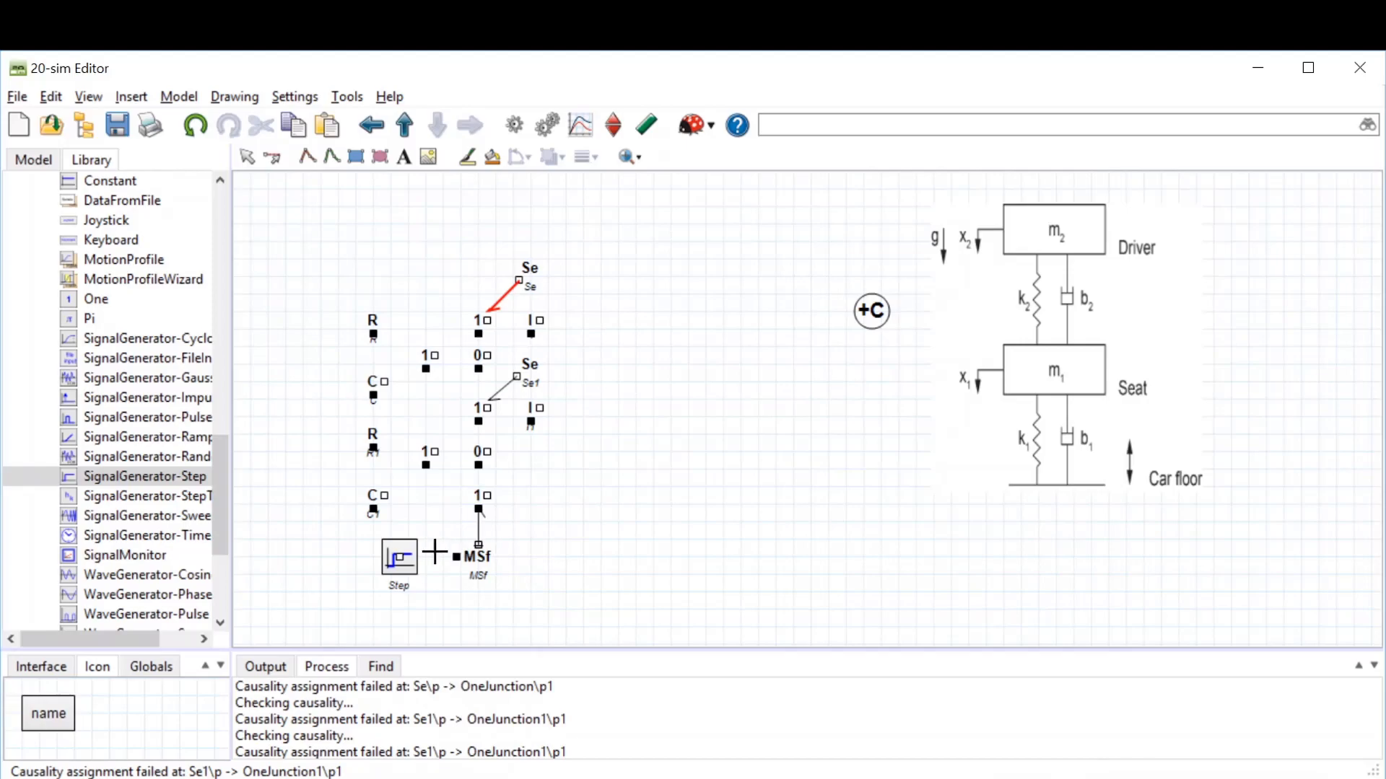
click(397, 556)
click(479, 555)
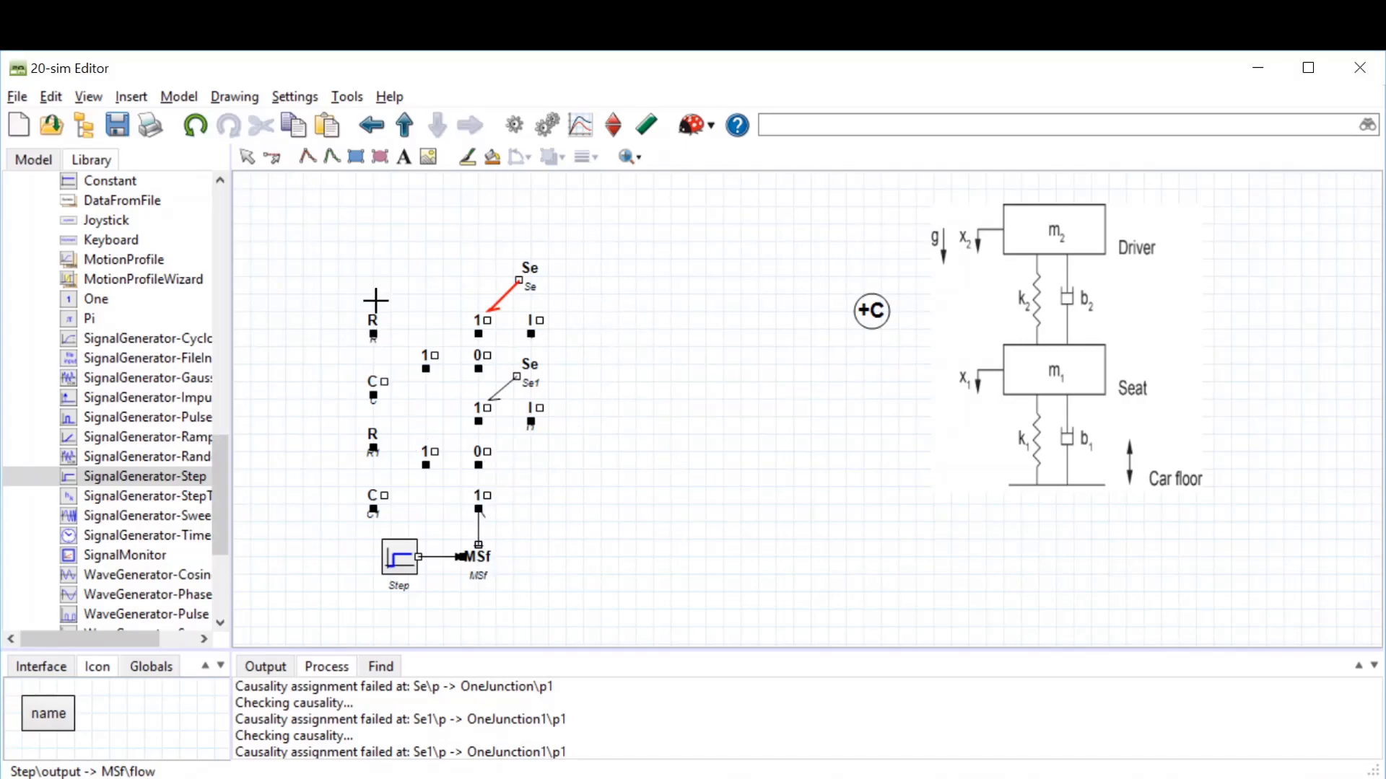
Step: Bond the upper and middle 1-junctions to their I elements
click(484, 320)
click(533, 320)
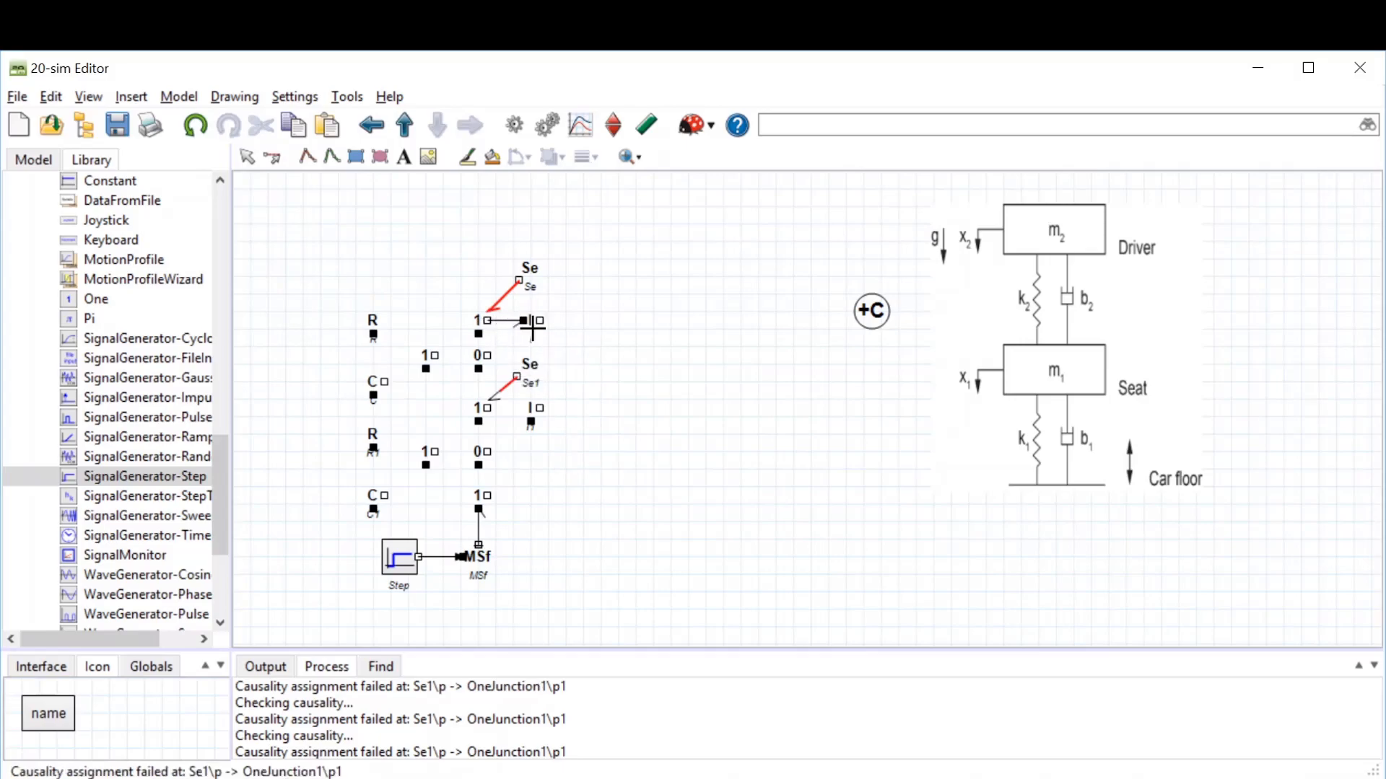
click(485, 408)
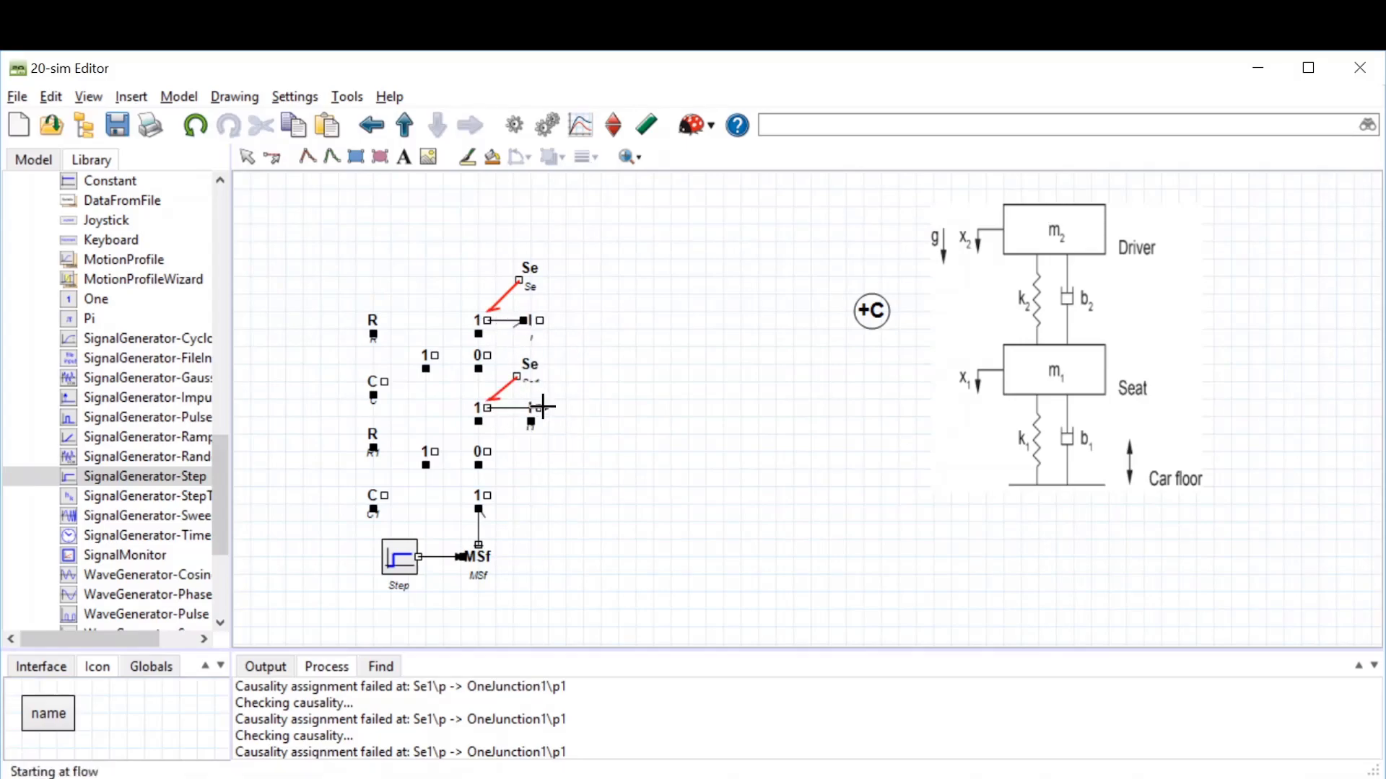
click(534, 407)
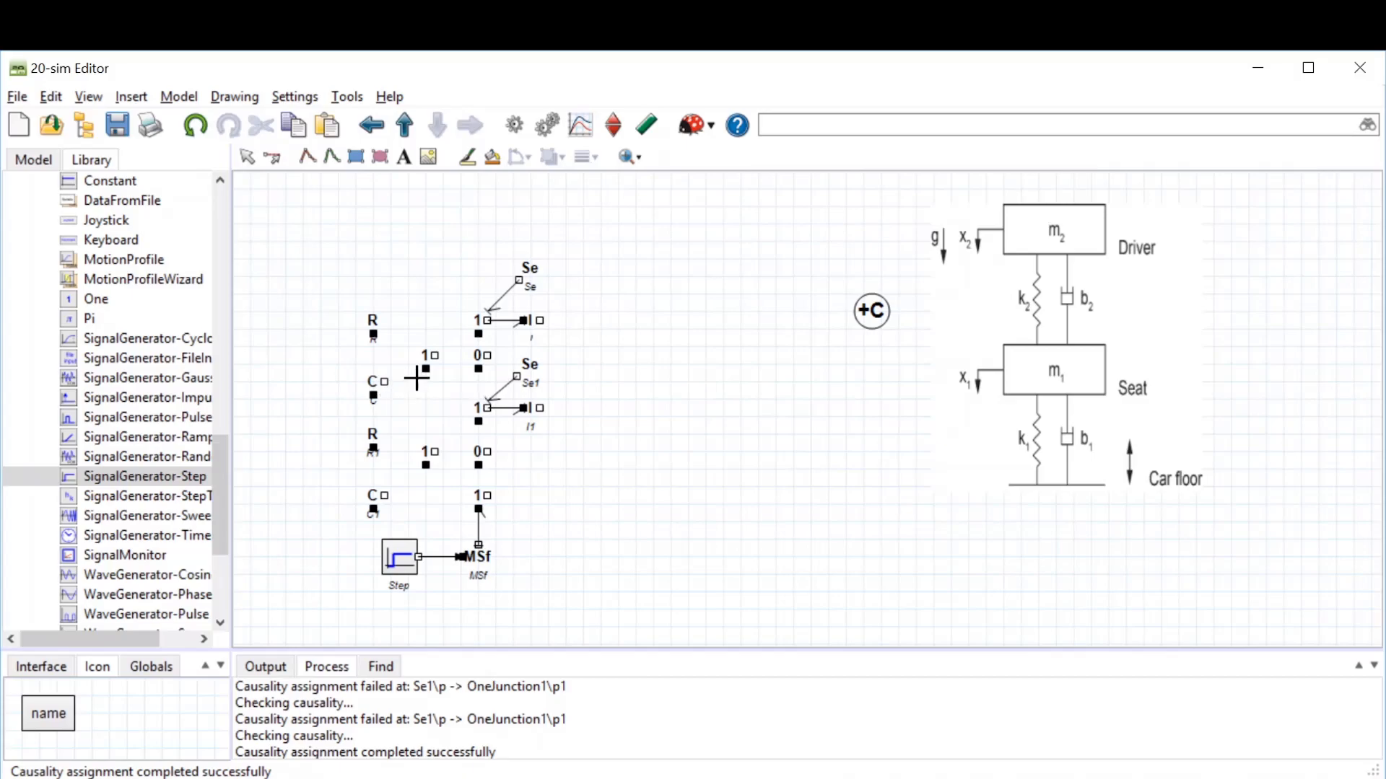
Step: Bond each left-side 1-junction to its R element and its C element
click(432, 356)
click(375, 338)
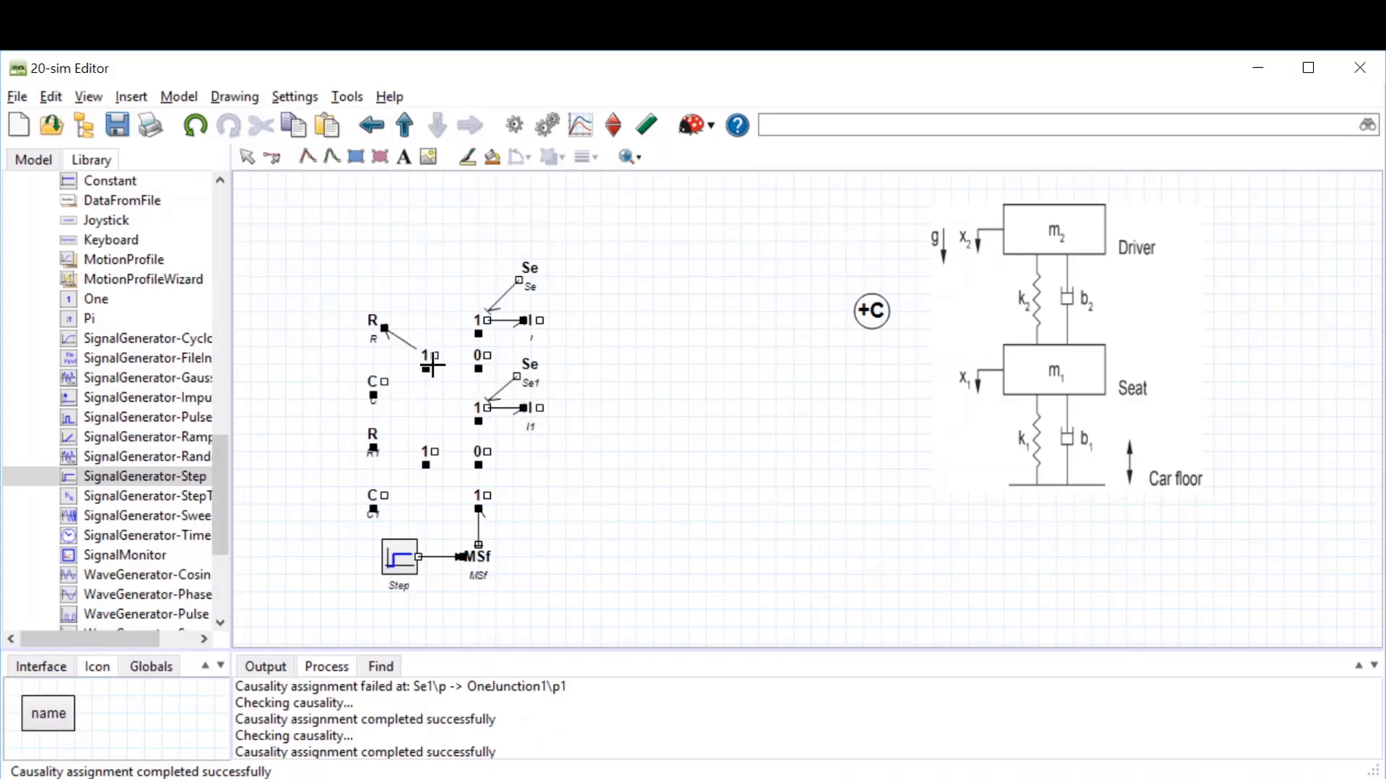
click(431, 355)
click(380, 385)
click(431, 452)
click(372, 450)
click(430, 452)
click(380, 495)
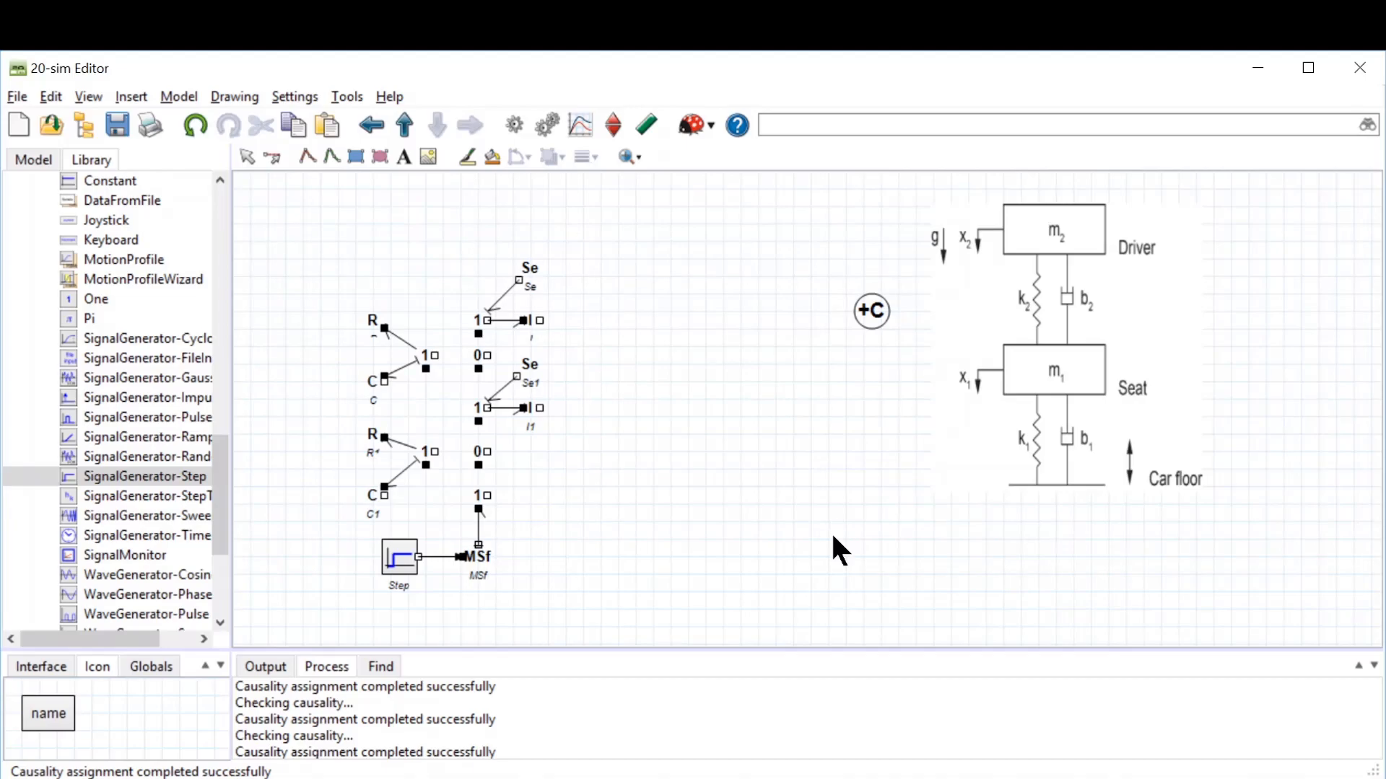
key(space)
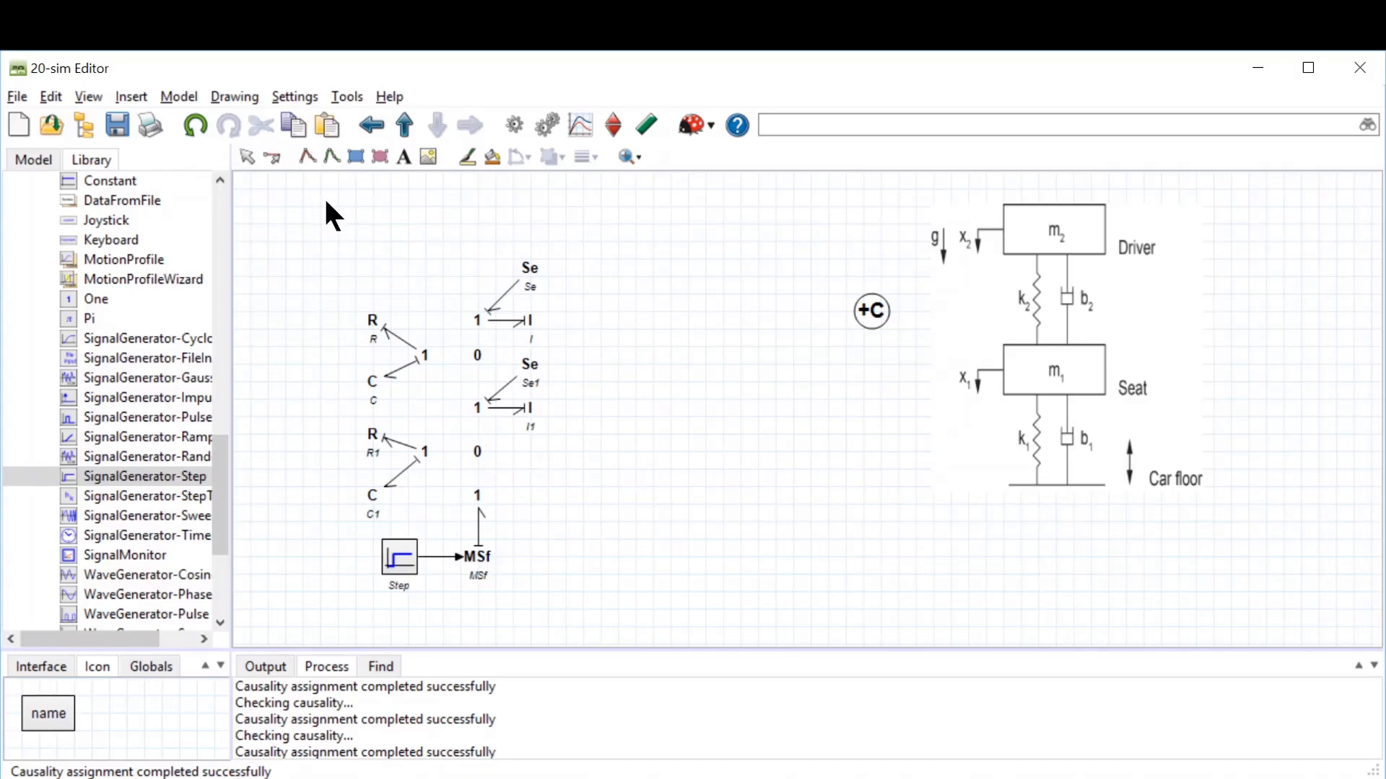
Step: Bond the upper 0-junction to the top 1-junction, the middle 1-junction and the upper-left 1-junction
key(ctrl+a)
click(488, 326)
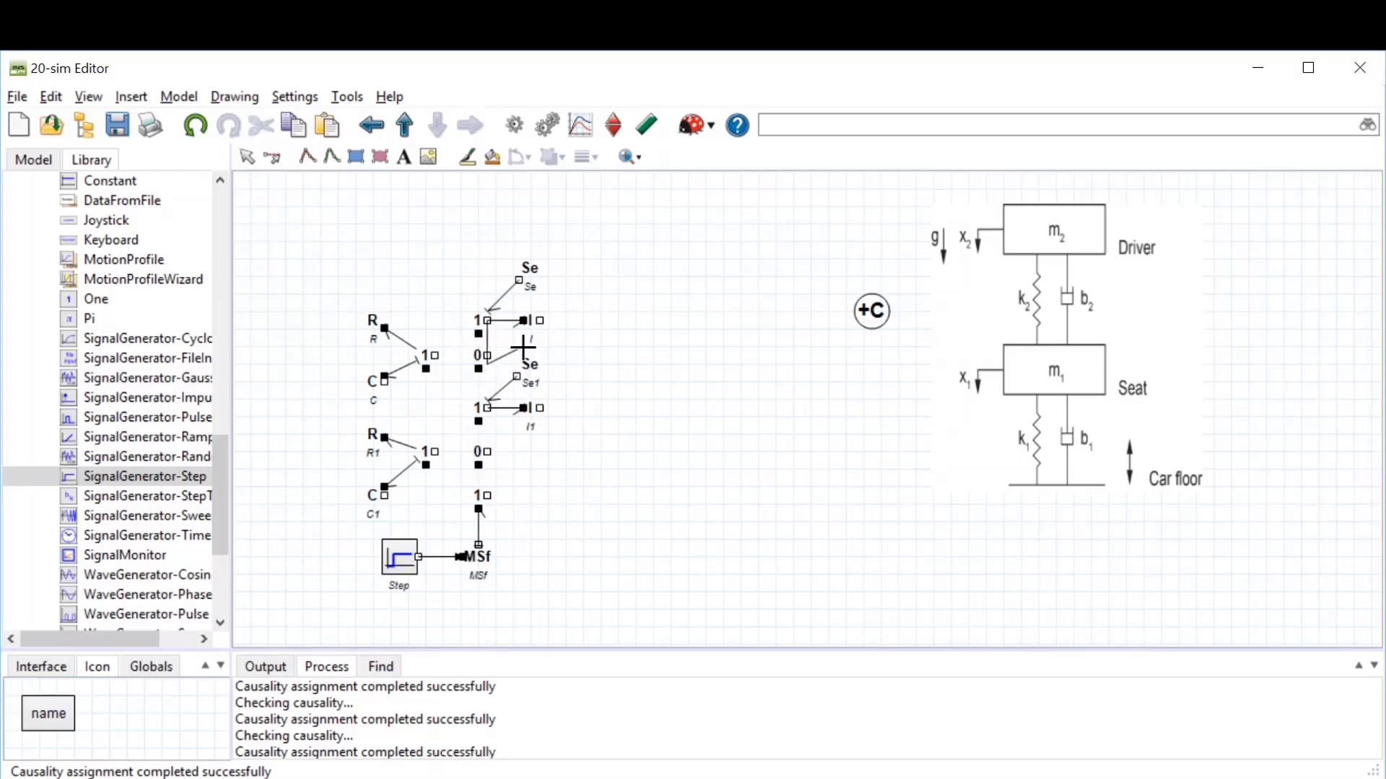
click(485, 323)
click(487, 355)
click(487, 353)
click(484, 404)
click(482, 356)
click(433, 356)
key(Escape)
click(475, 360)
click(427, 356)
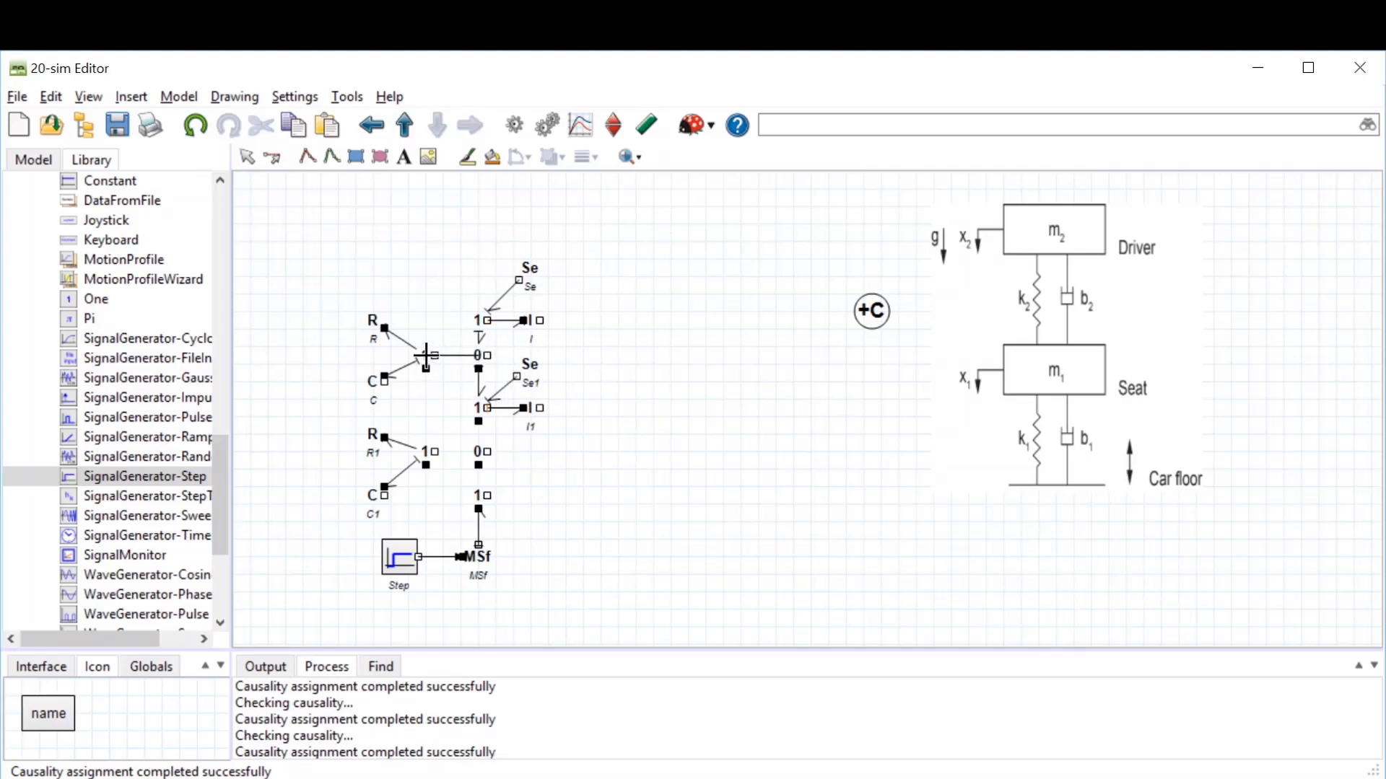
Step: Bond the lower 0-junction to the middle 1-junction, the bottom 1-junction and the lower-left 1-junction
click(481, 408)
click(481, 452)
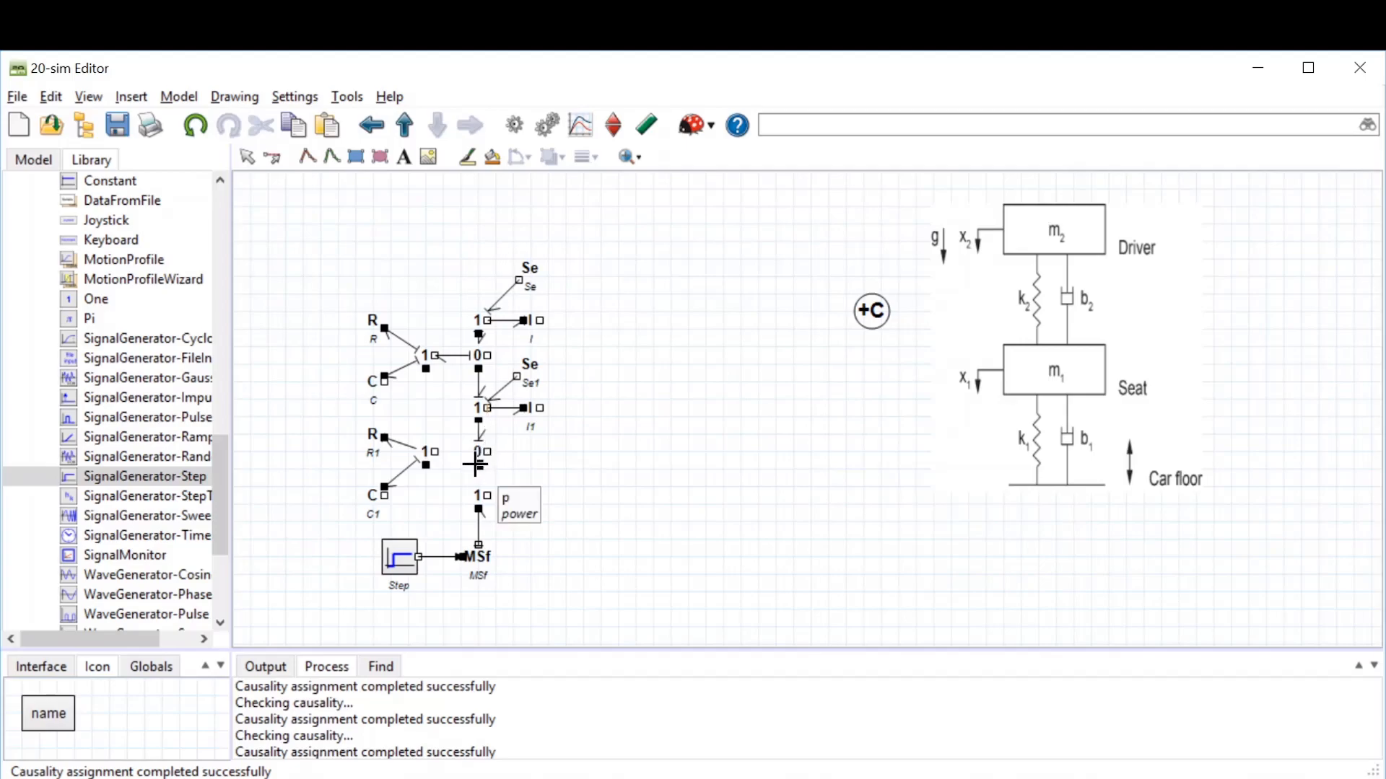
click(481, 453)
click(480, 497)
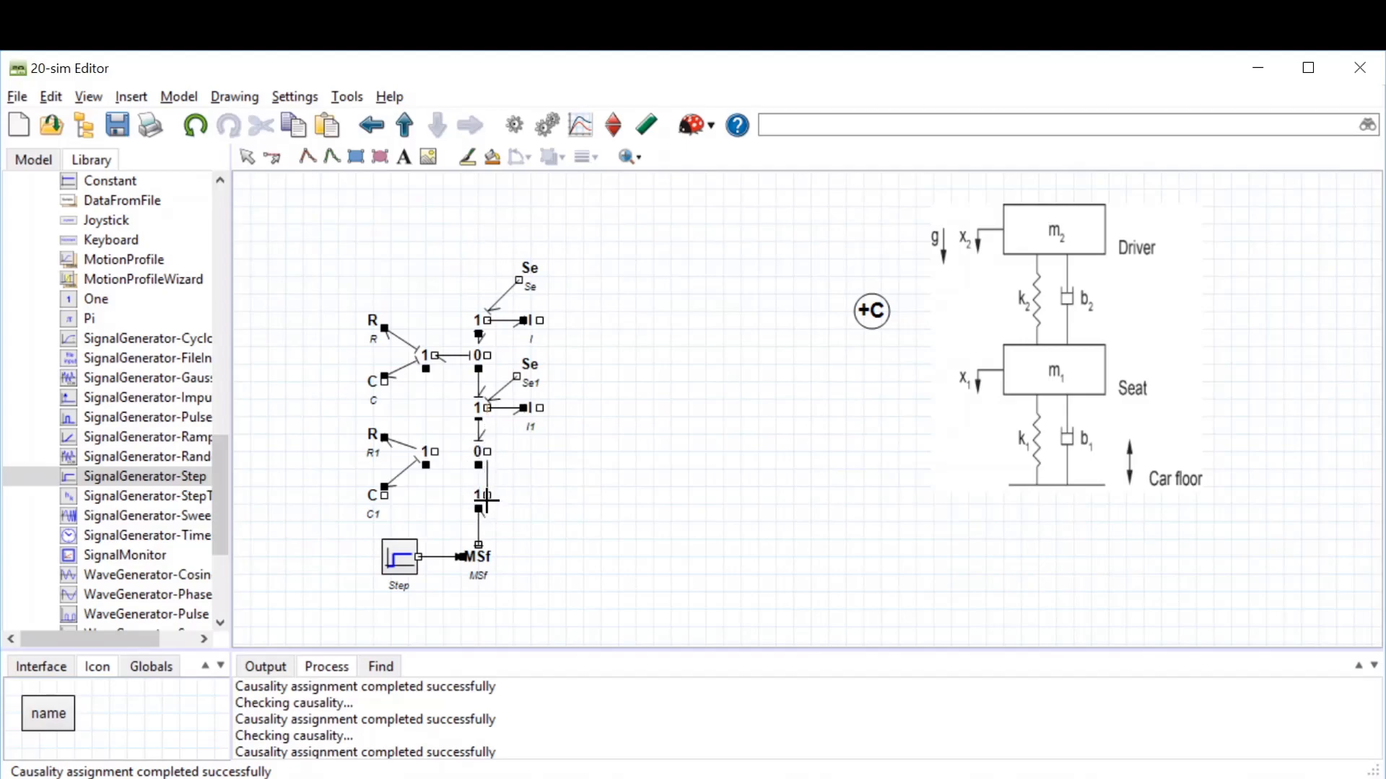
click(484, 452)
click(431, 452)
click(247, 156)
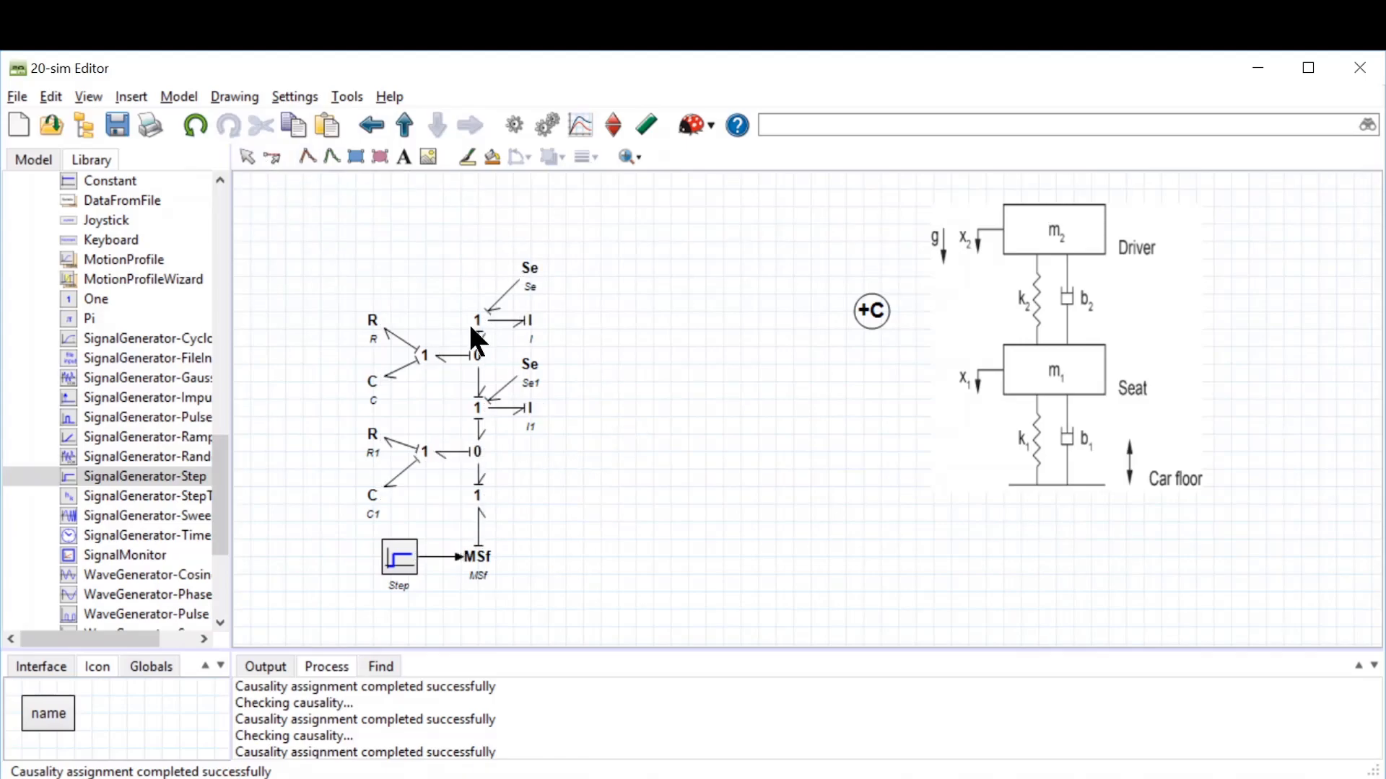
Step: Raise the top 1-junction and its I element, and move Se1 up beside the upper 0-junction
drag(478, 316, 478, 299)
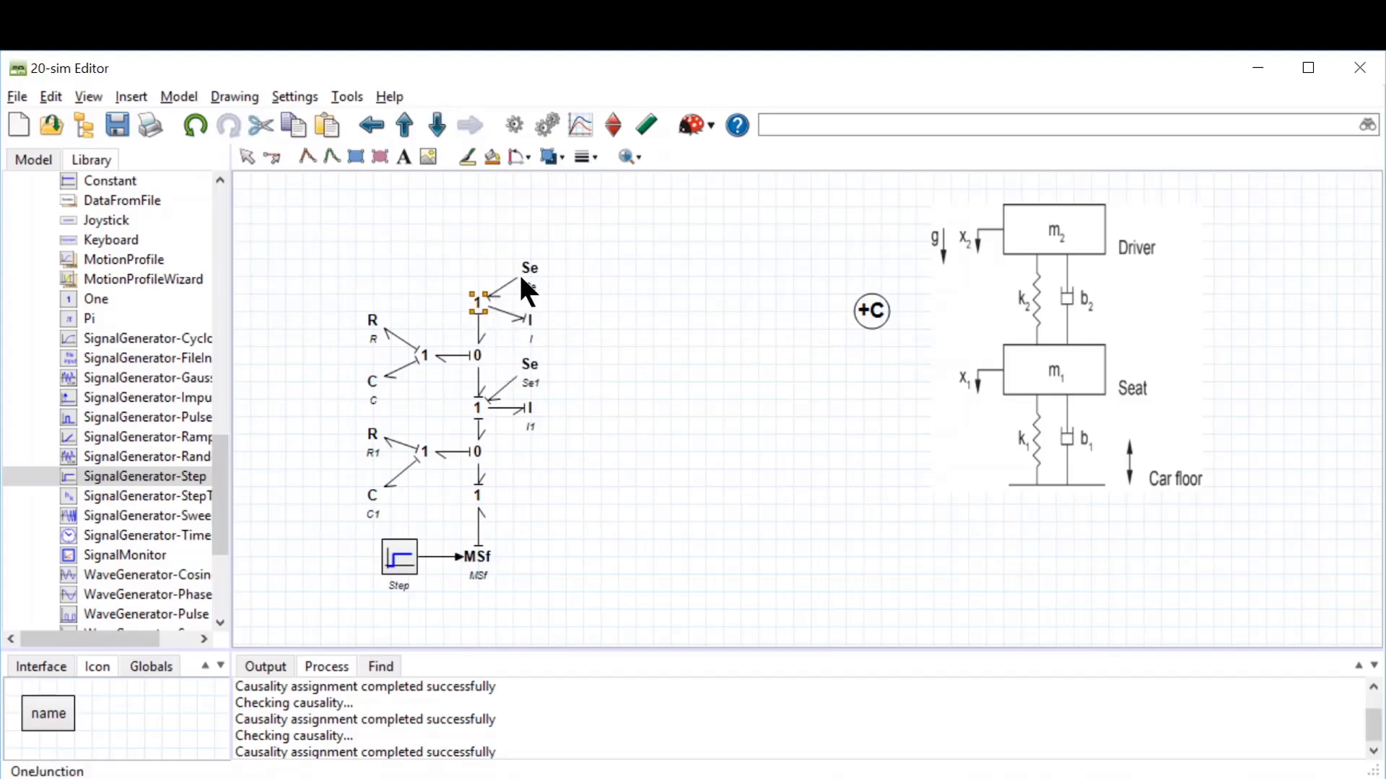
click(533, 312)
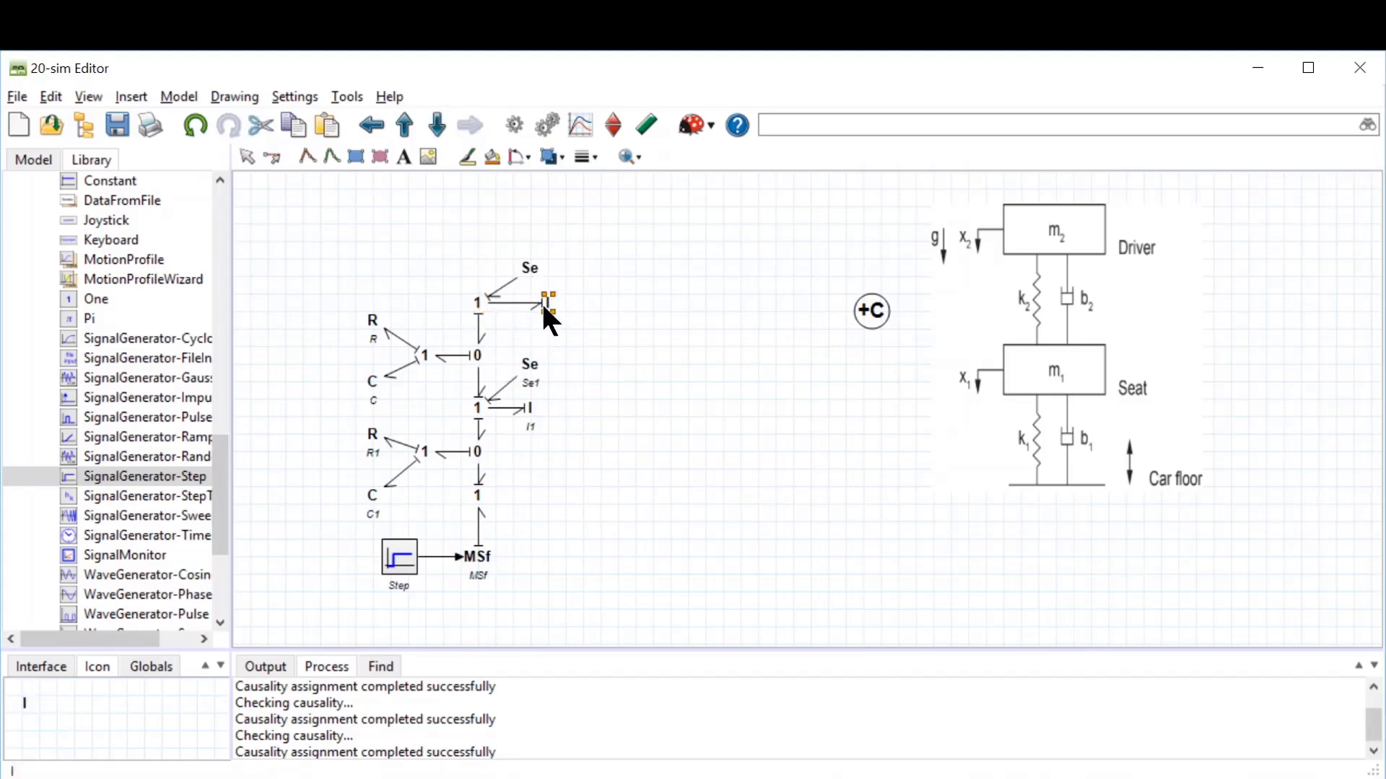
click(534, 403)
drag(531, 362, 544, 353)
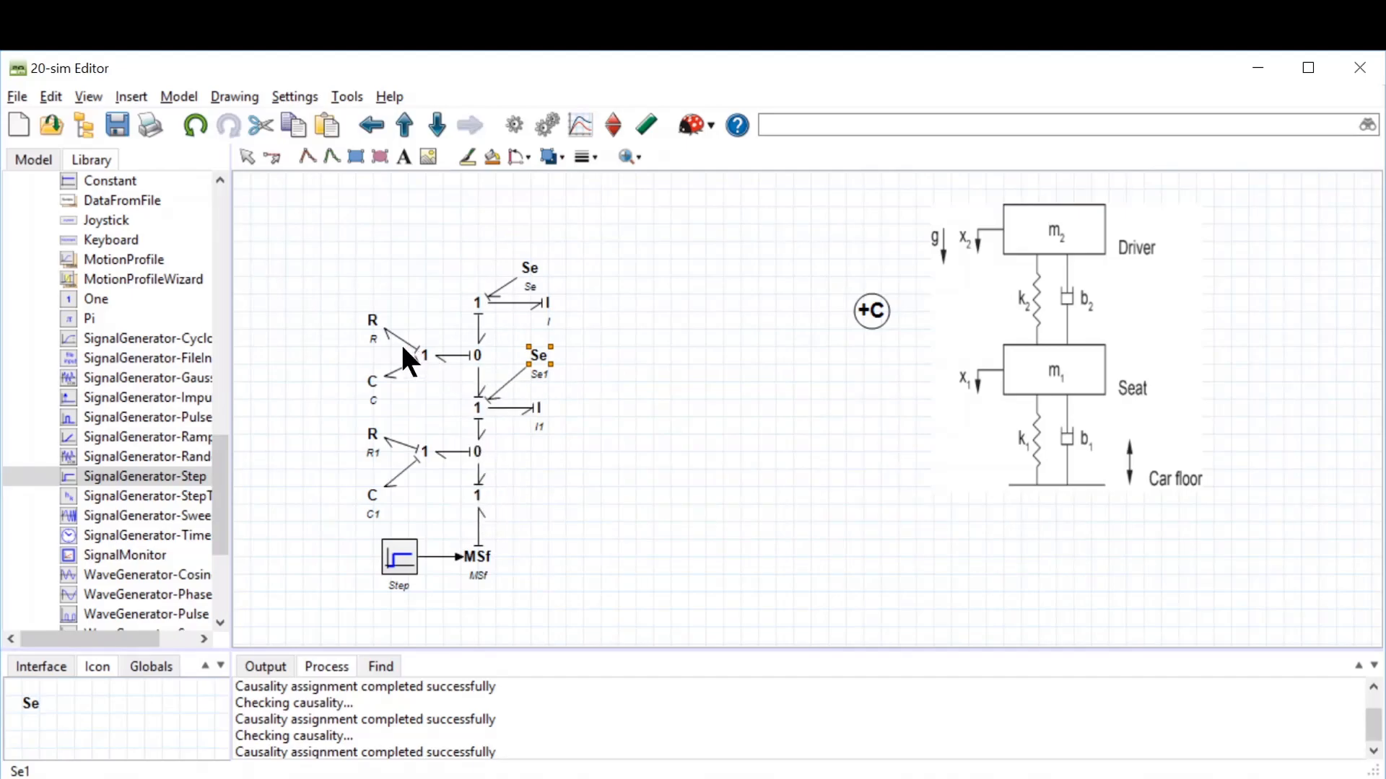
Step: Move the top Se element slightly up and to the right above the top 1-junction
drag(529, 267, 544, 242)
click(605, 333)
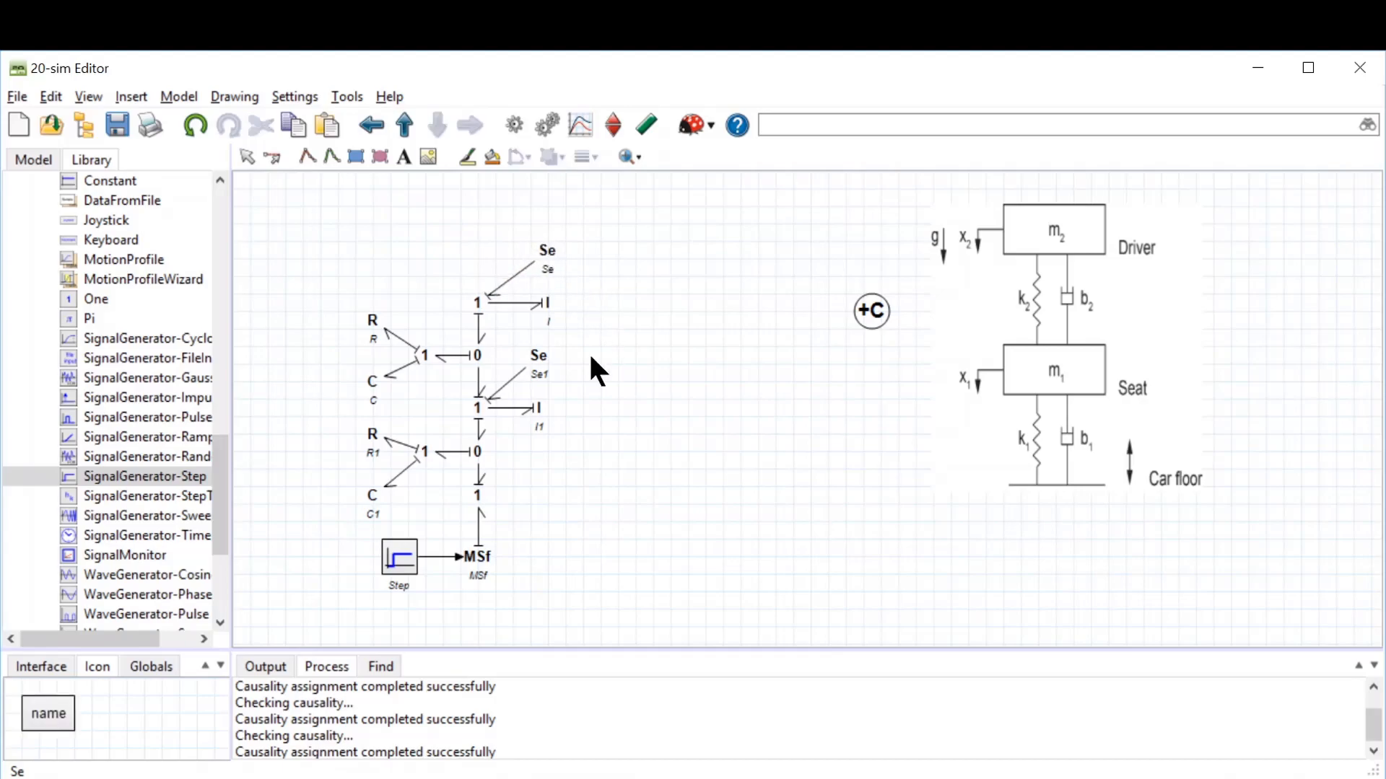
click(476, 495)
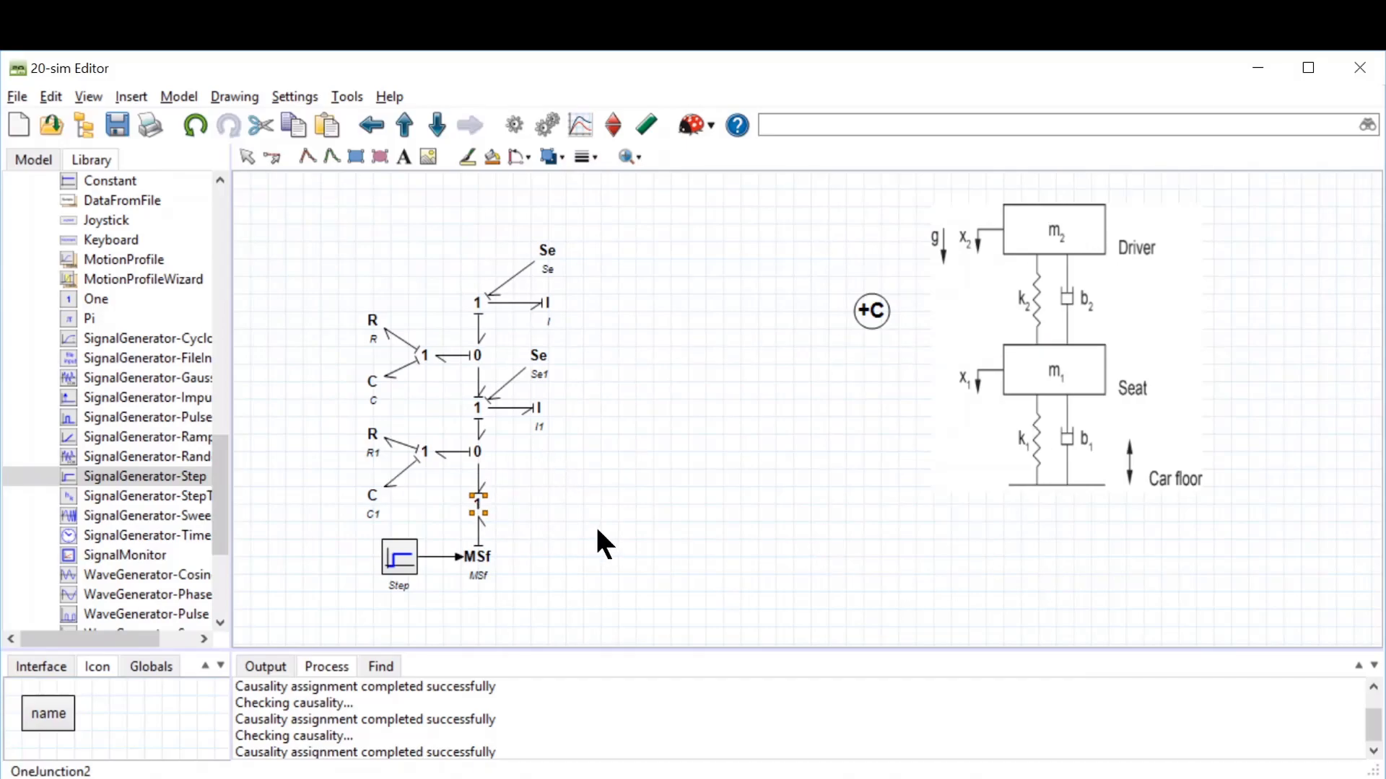
click(563, 531)
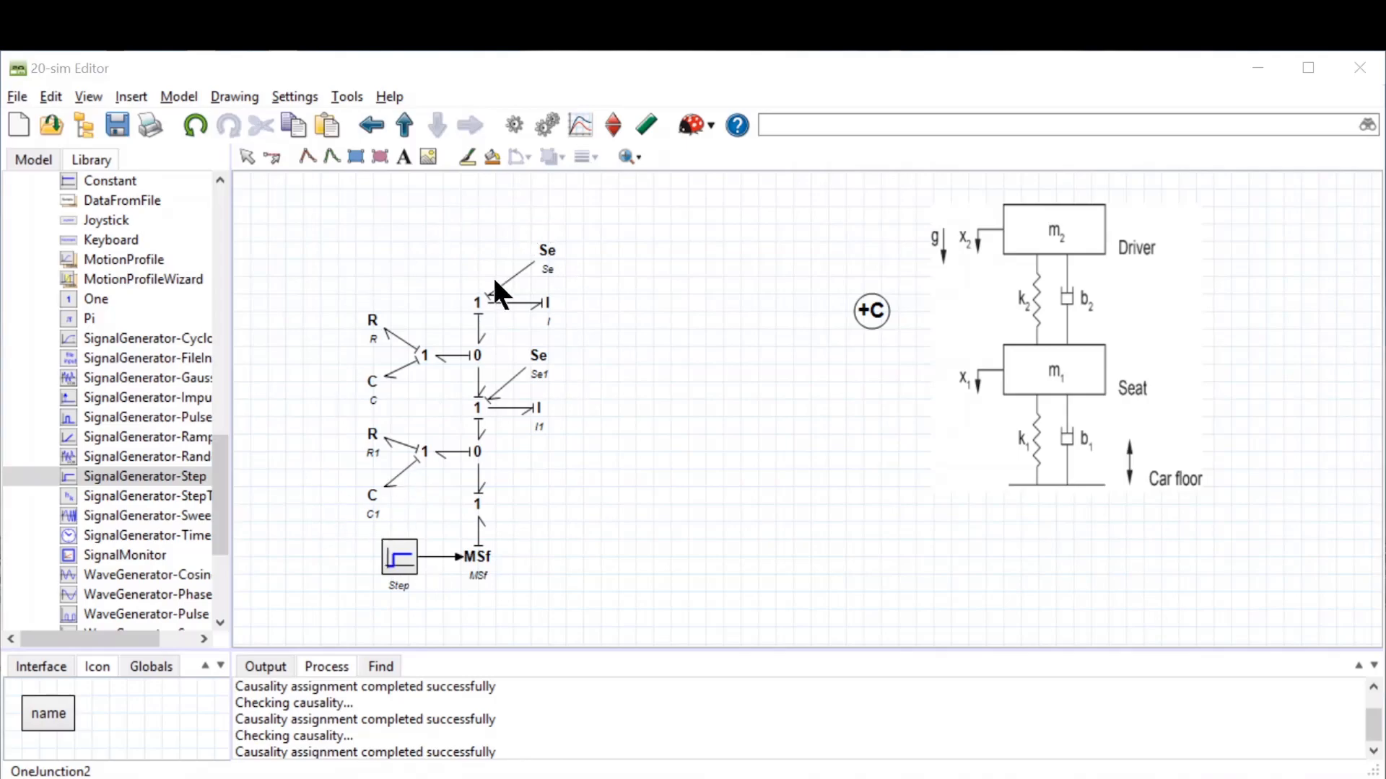
Step: Check the complete model and review the processing output
click(546, 124)
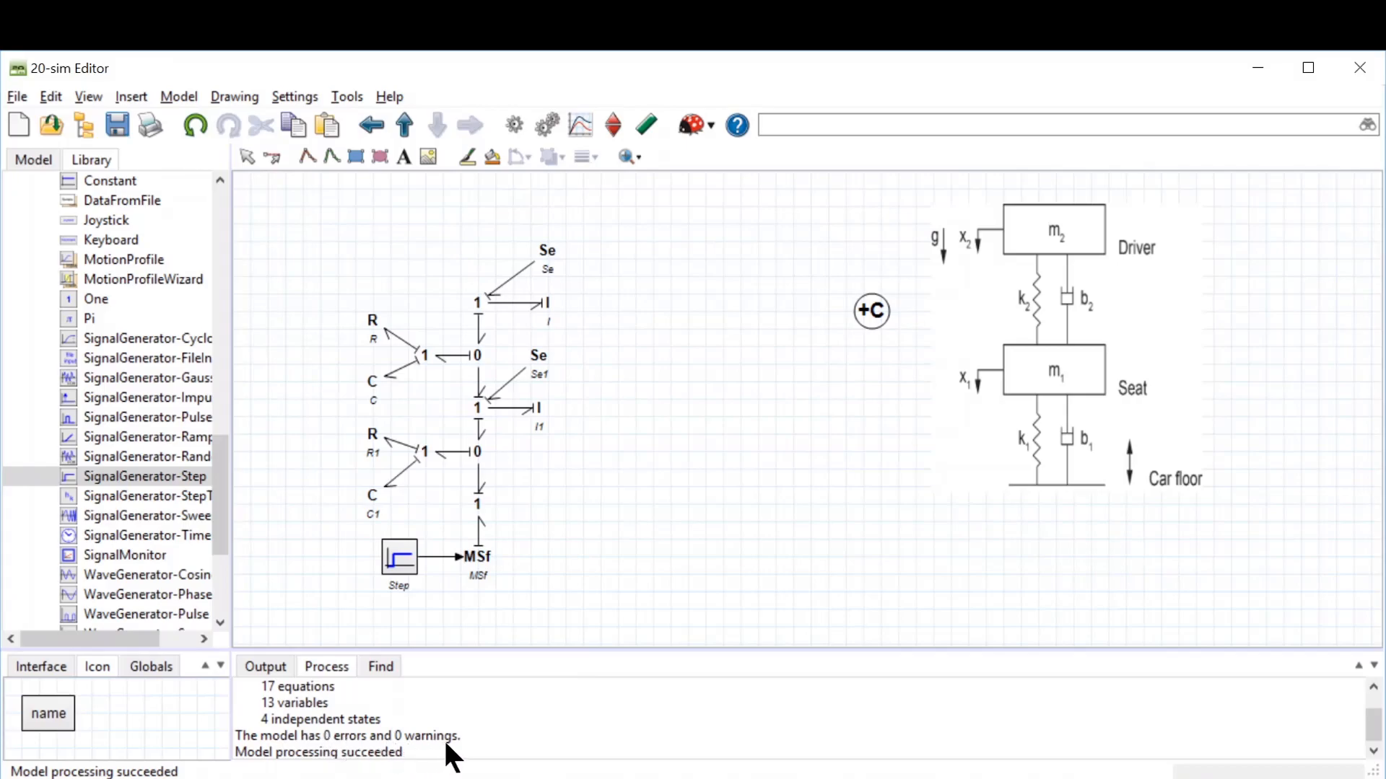
scroll(373, 721, up, 2)
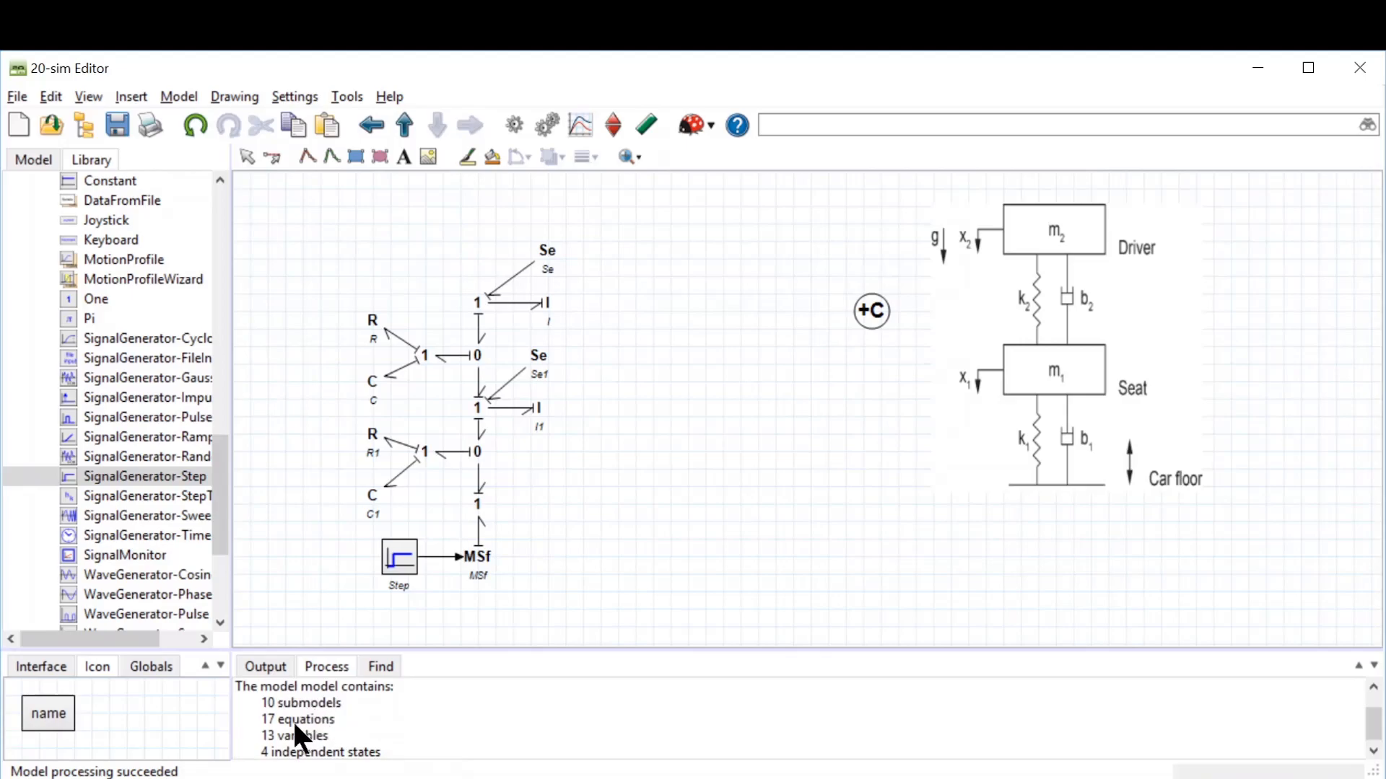
scroll(331, 719, down, 1)
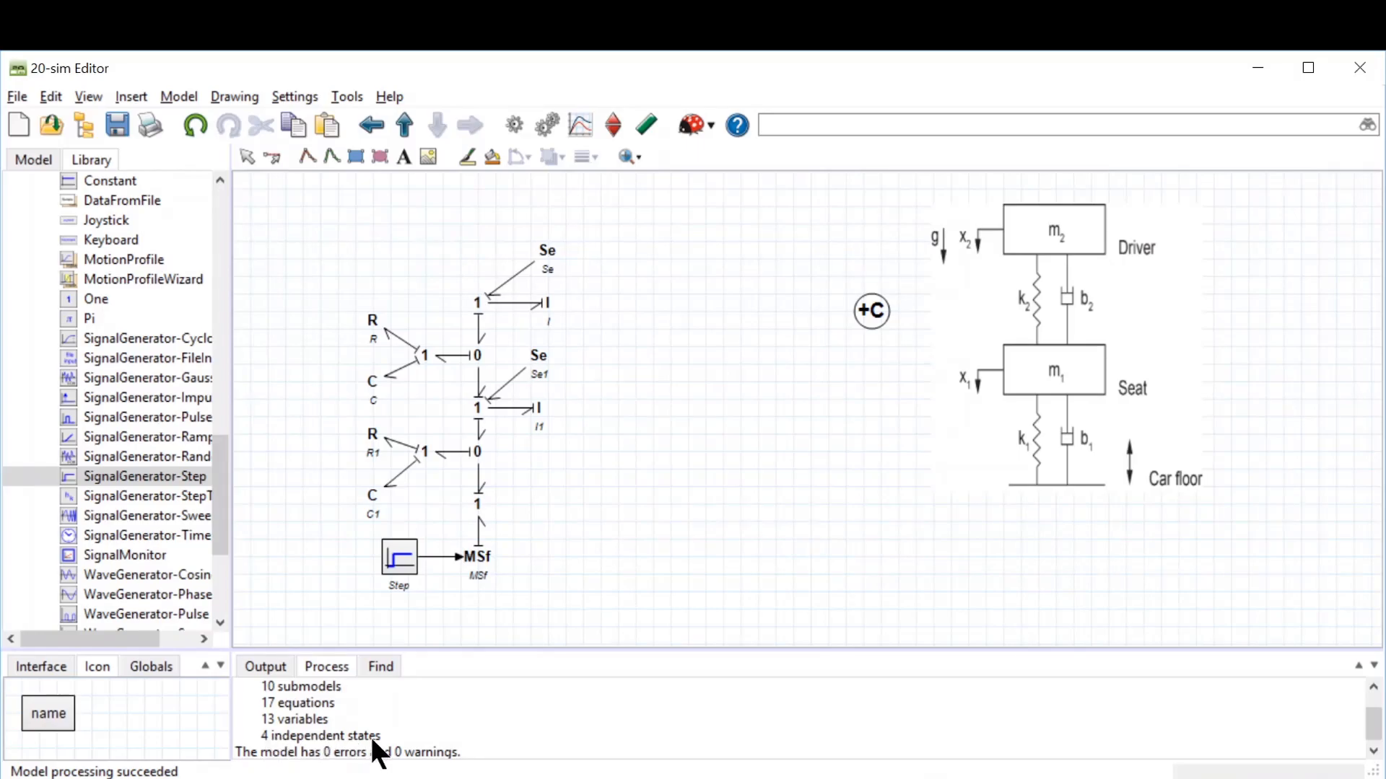
scroll(530, 711, down, 1)
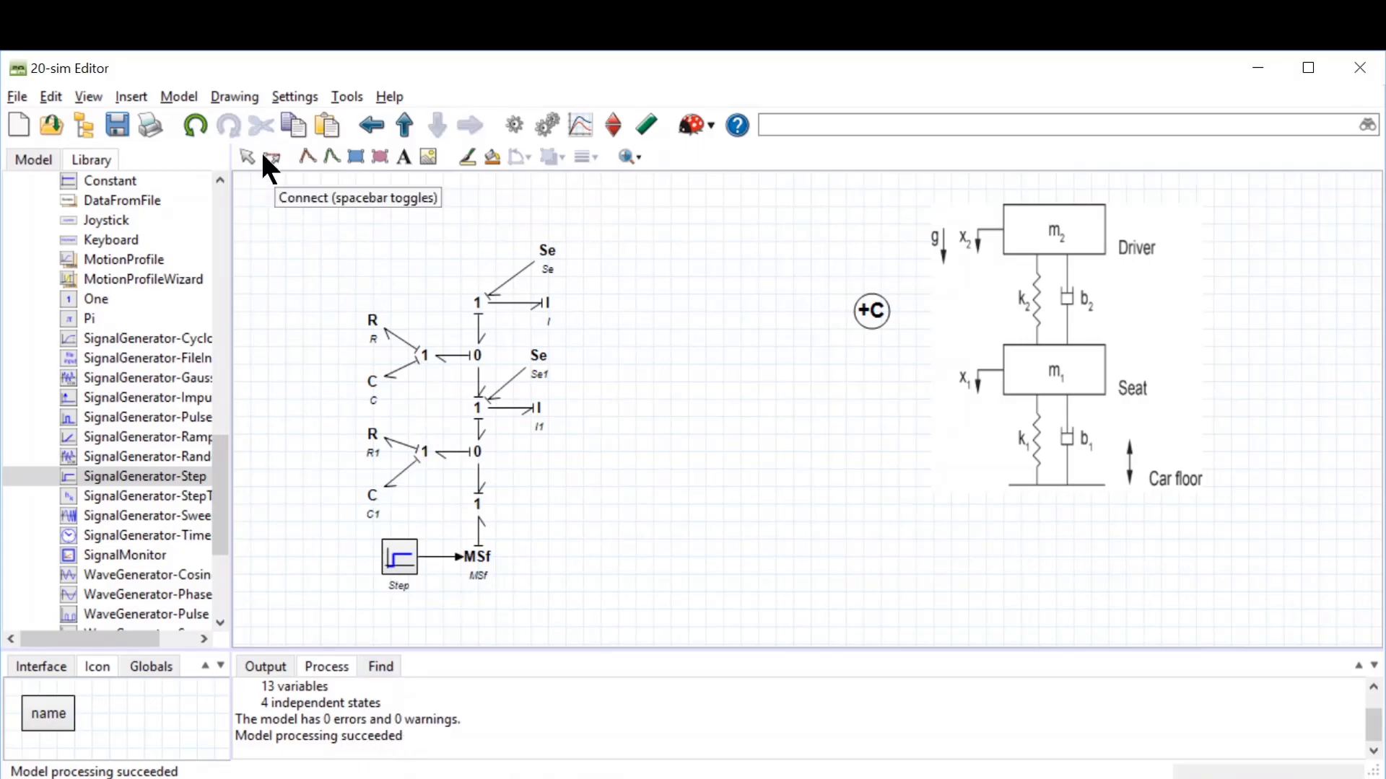
Step: Open the model equations and read through the static, dynamic and system equations
click(178, 97)
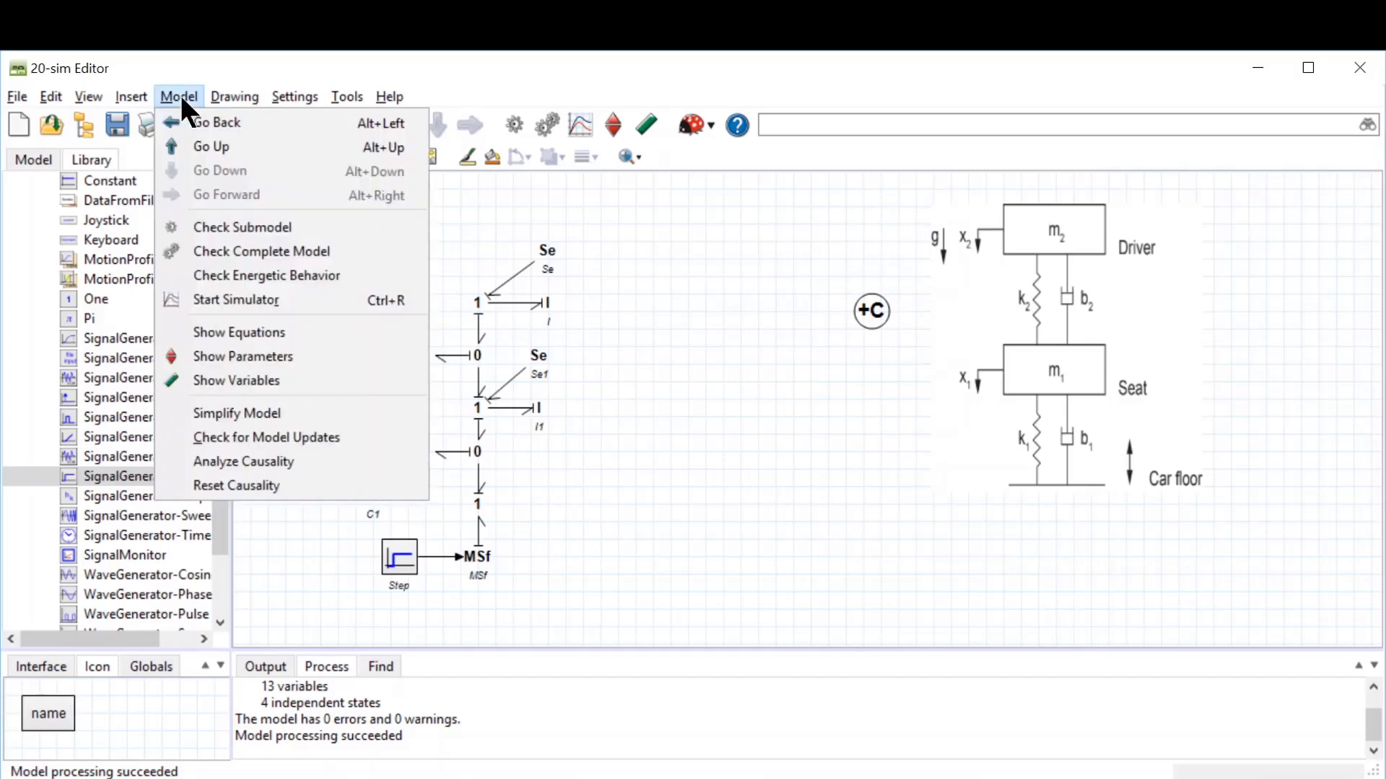
click(230, 332)
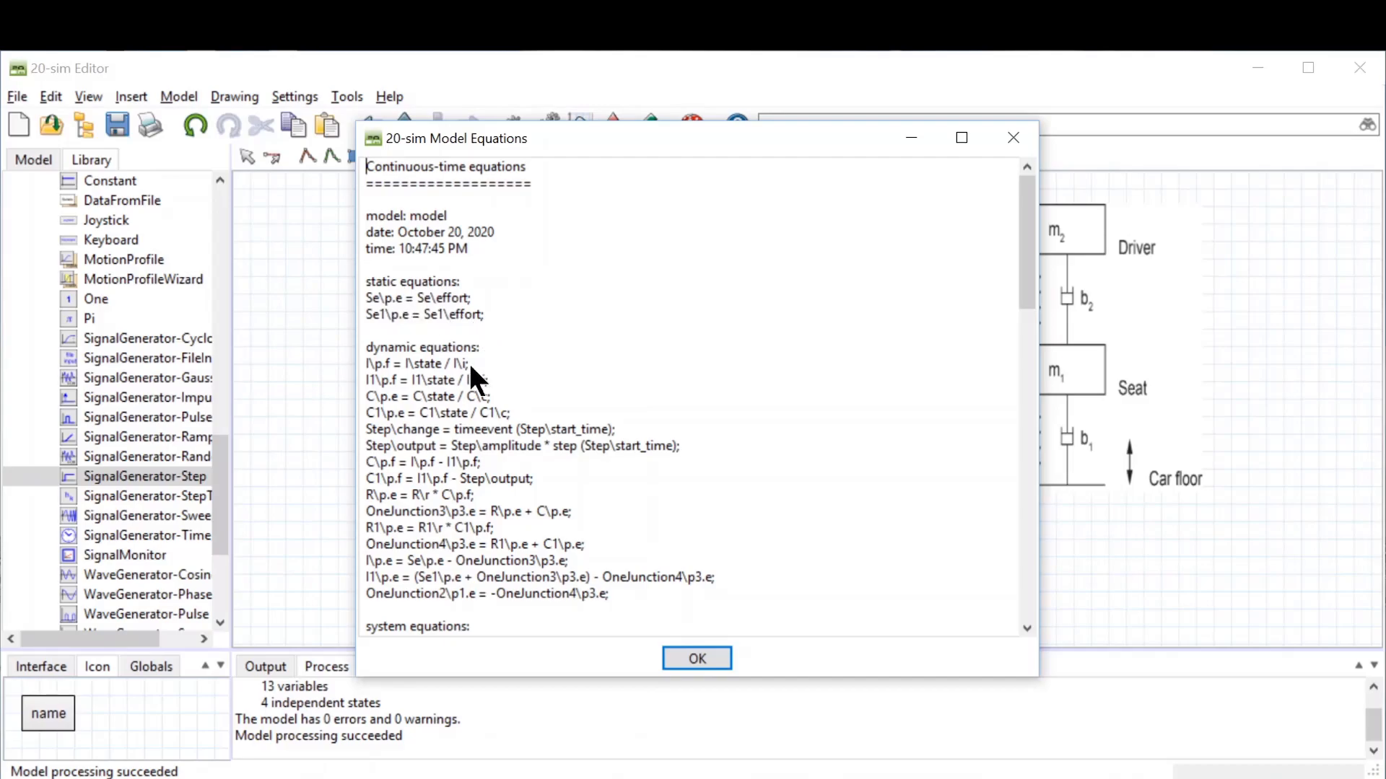
drag(1019, 232, 1036, 333)
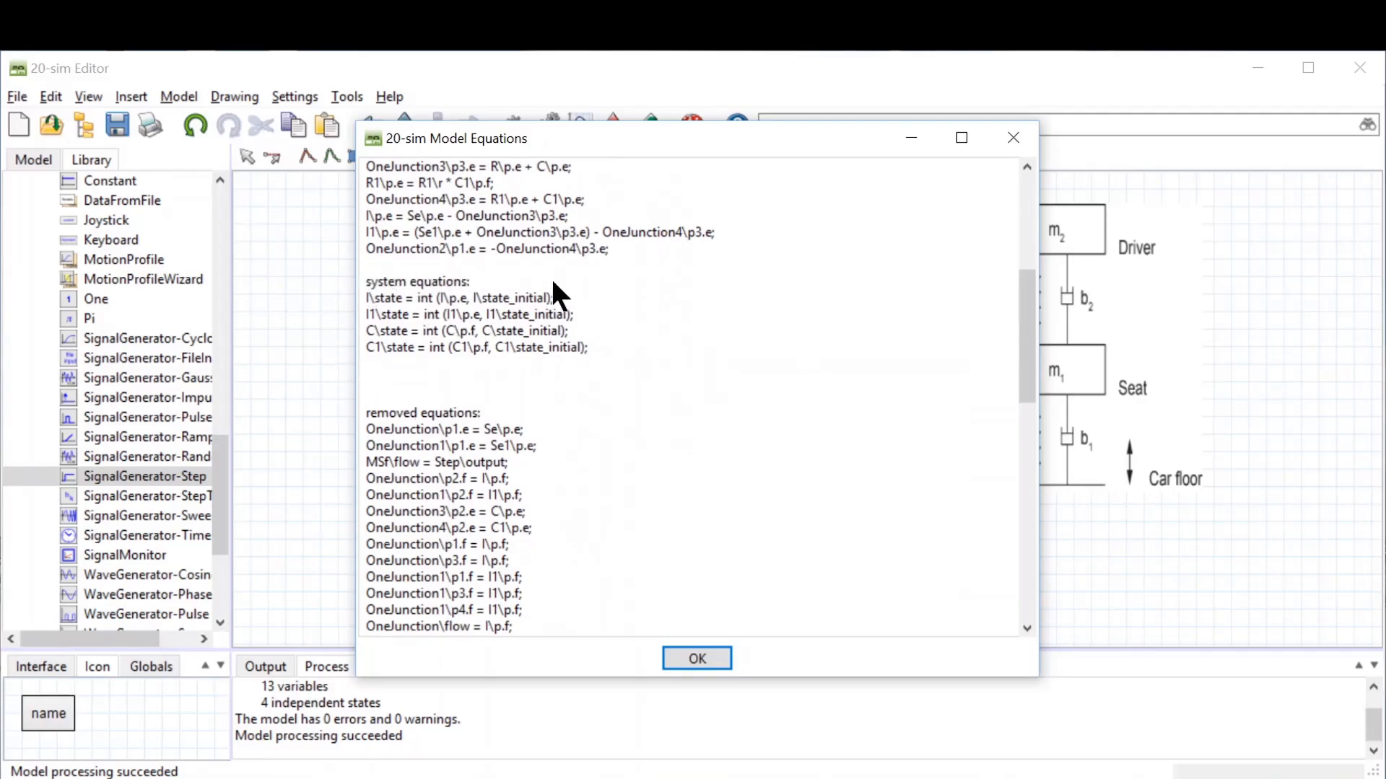
drag(546, 138, 794, 131)
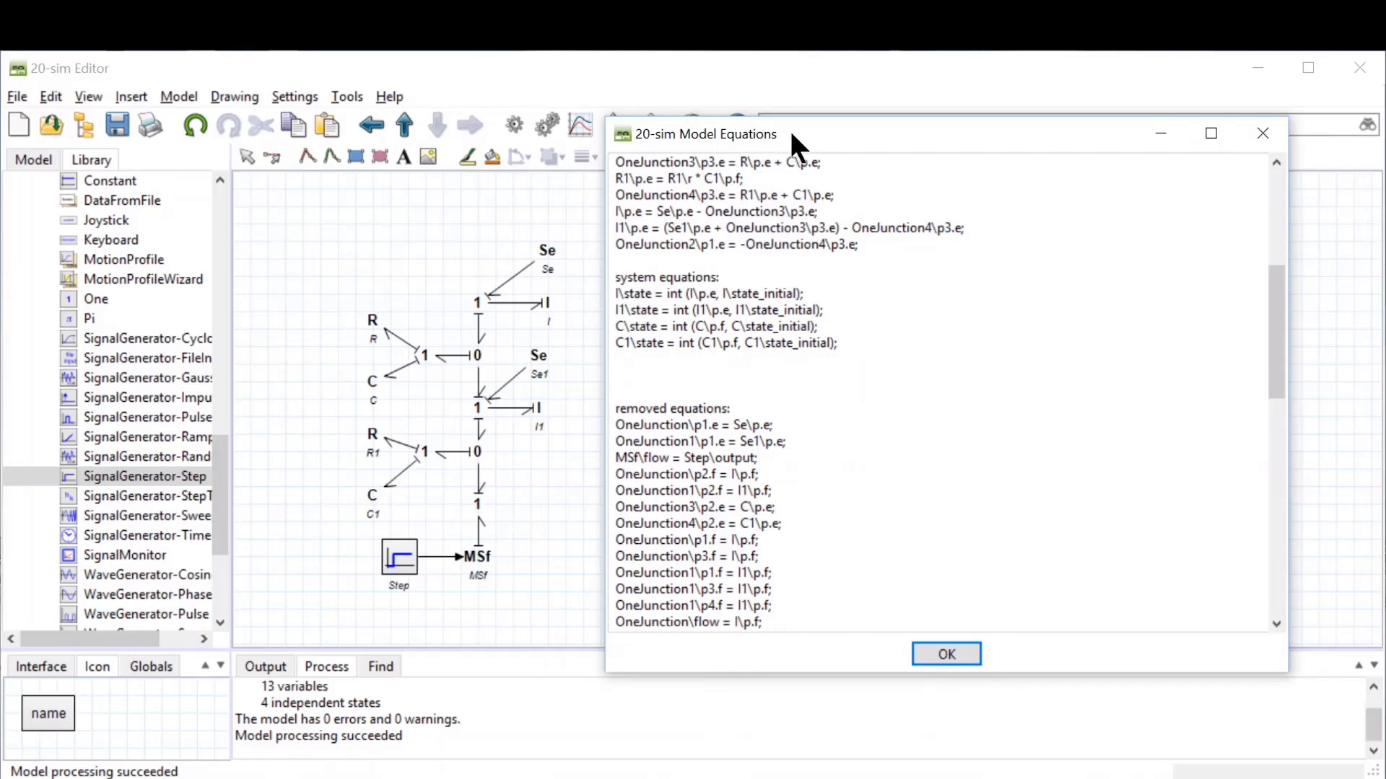
drag(788, 134, 836, 136)
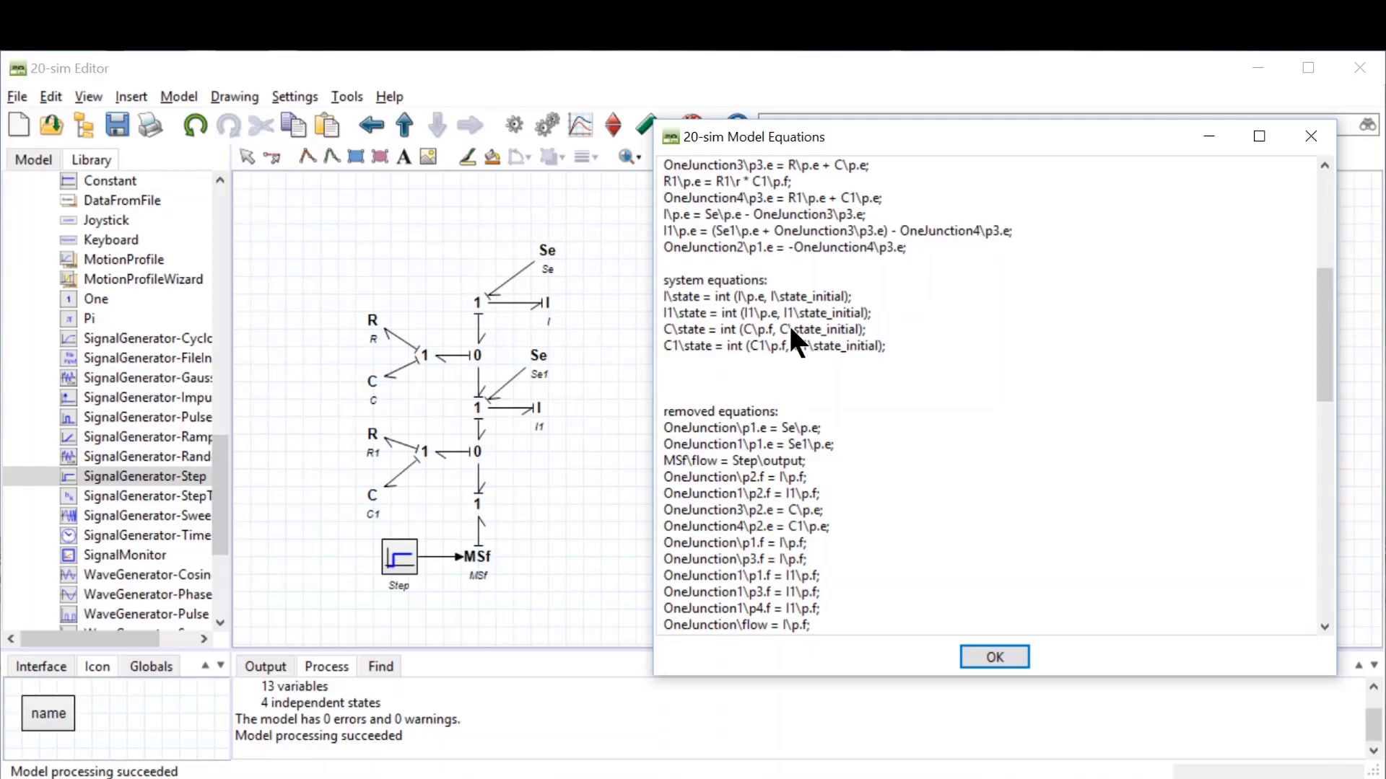
drag(1320, 305, 1344, 270)
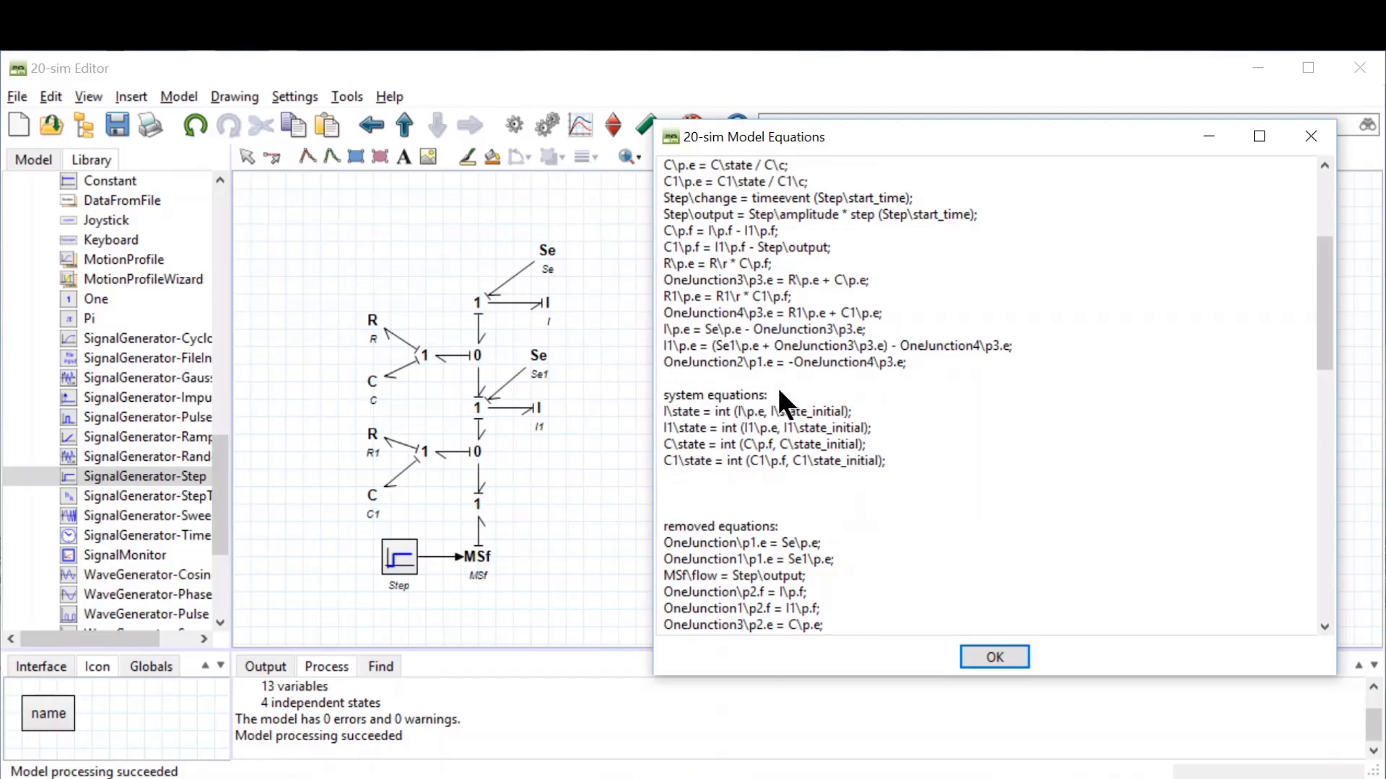
click(995, 658)
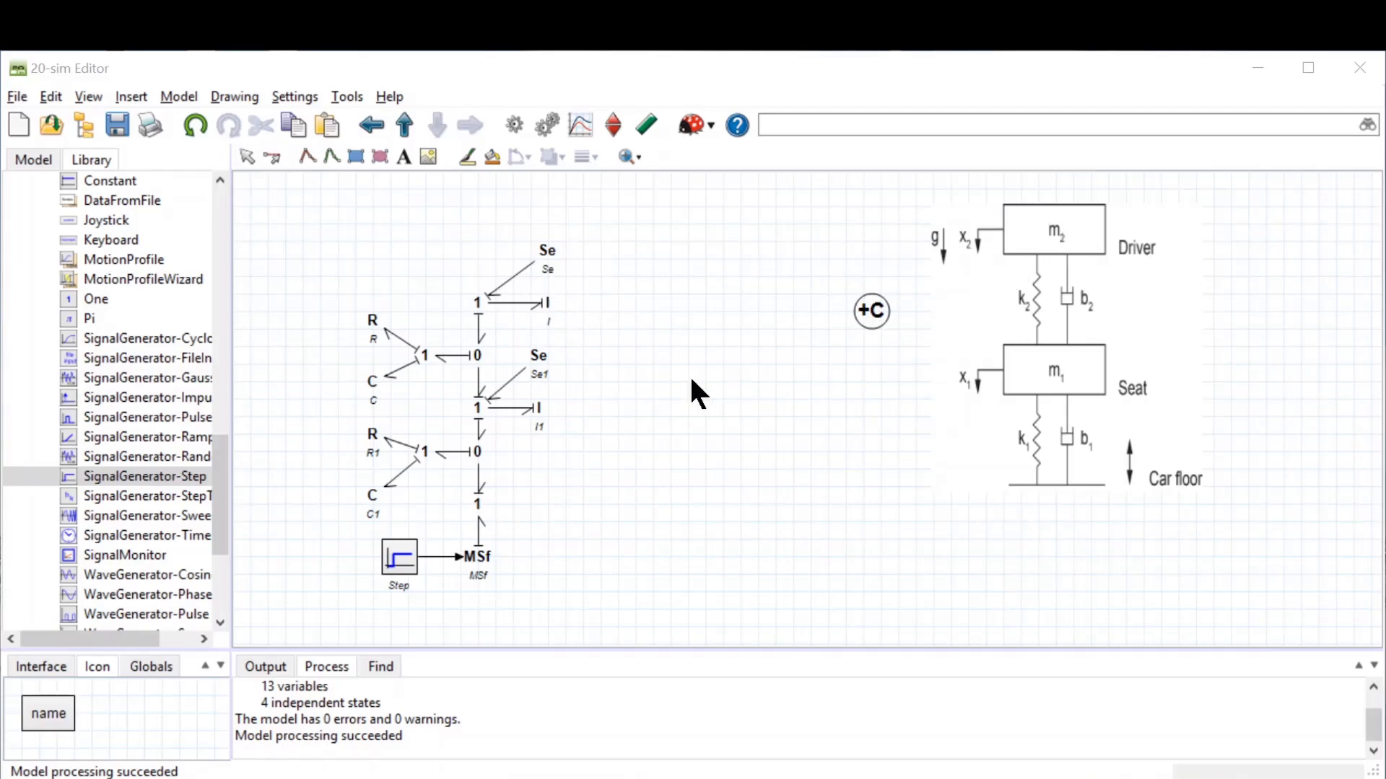
Step: Rename the top I element to m2 in its properties
right_click(546, 300)
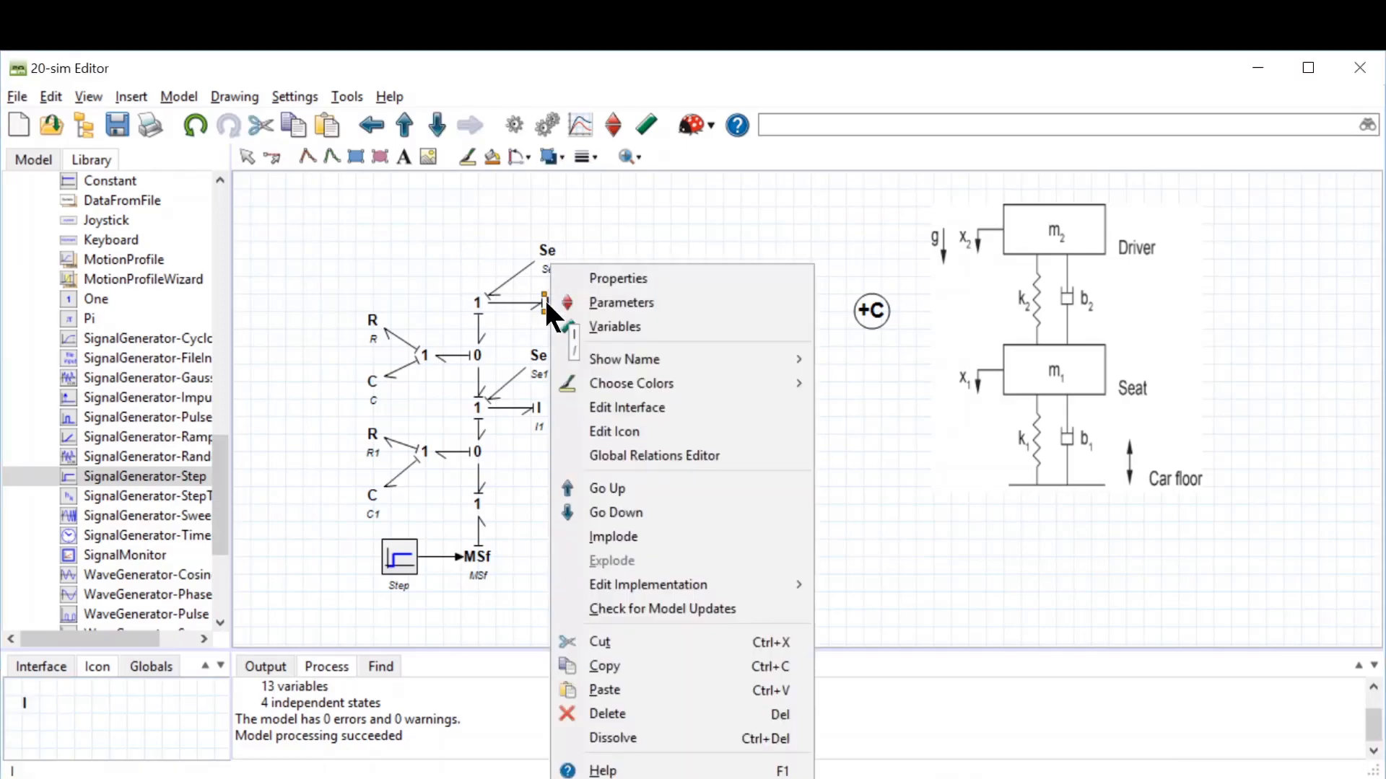
click(586, 279)
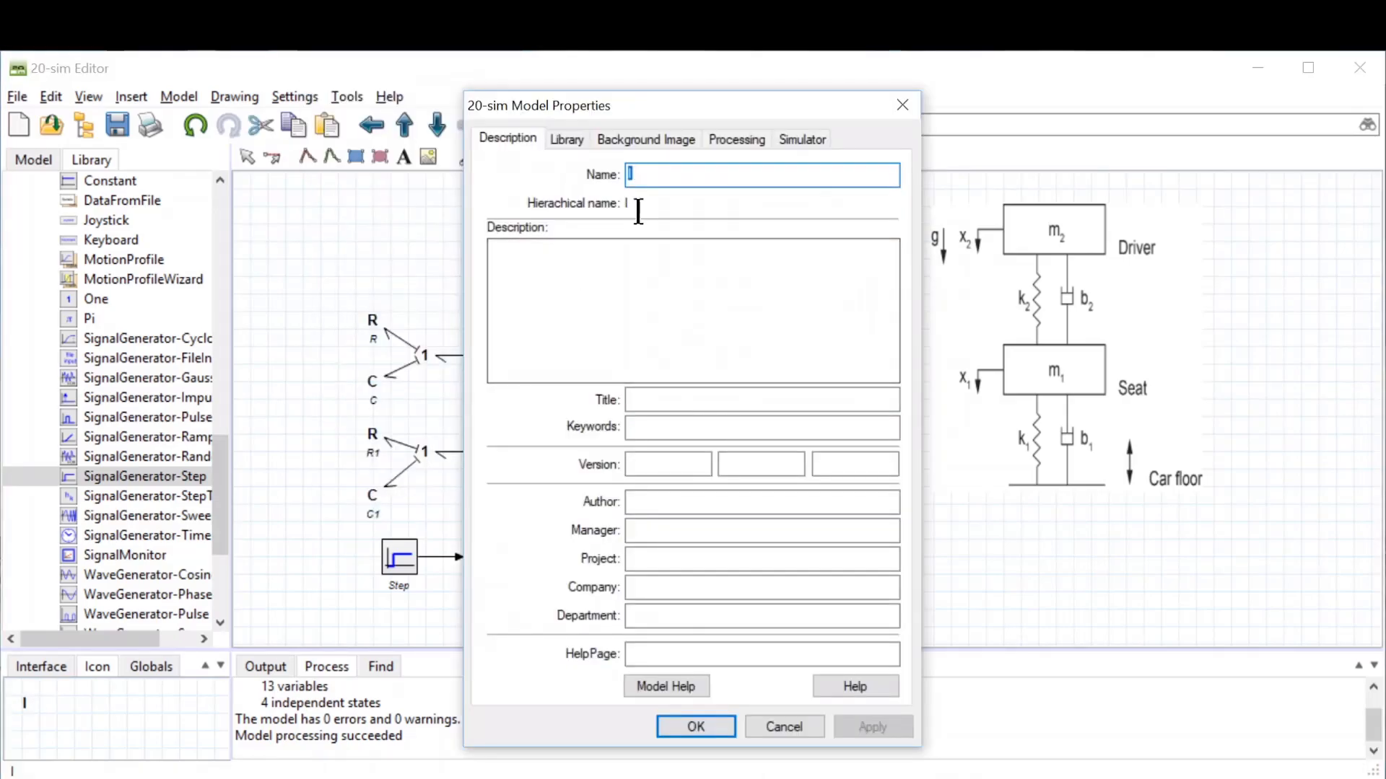
text(m2)
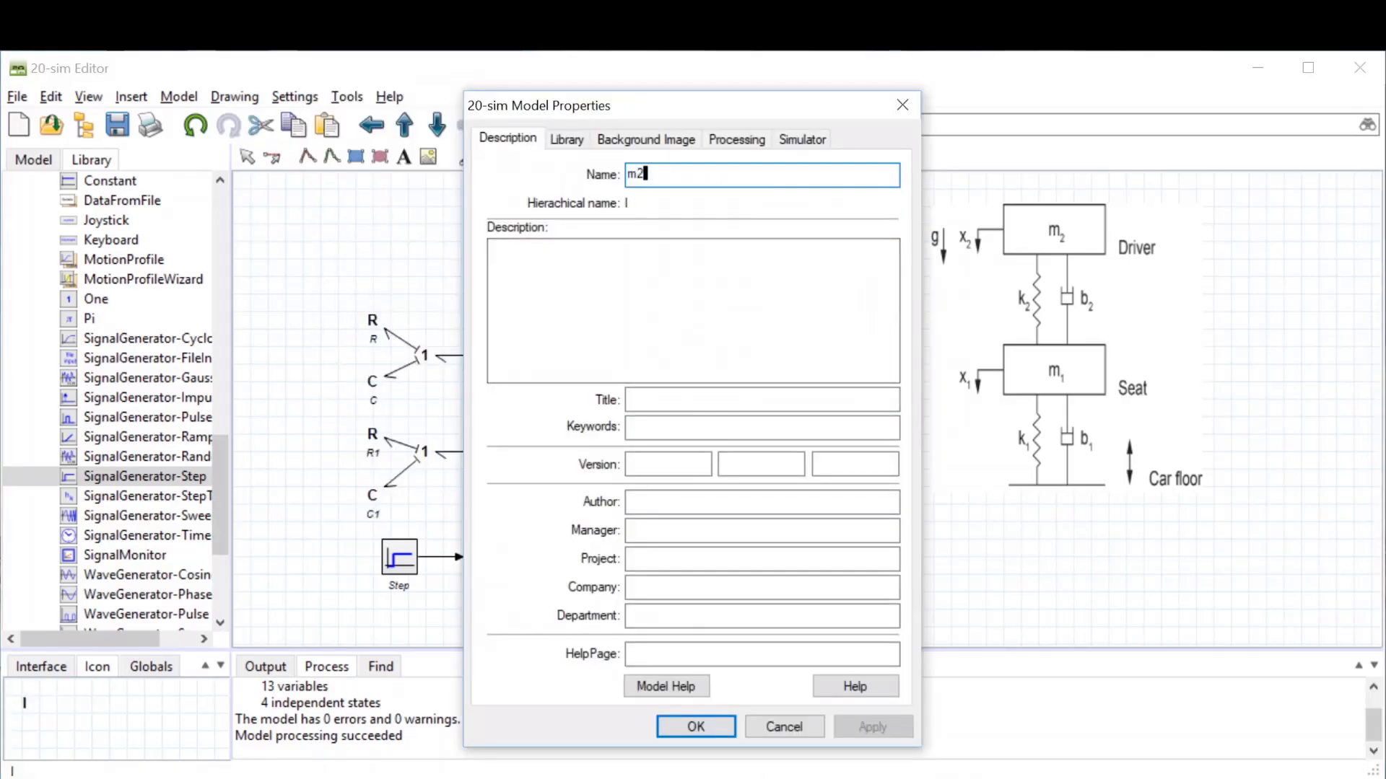
click(711, 724)
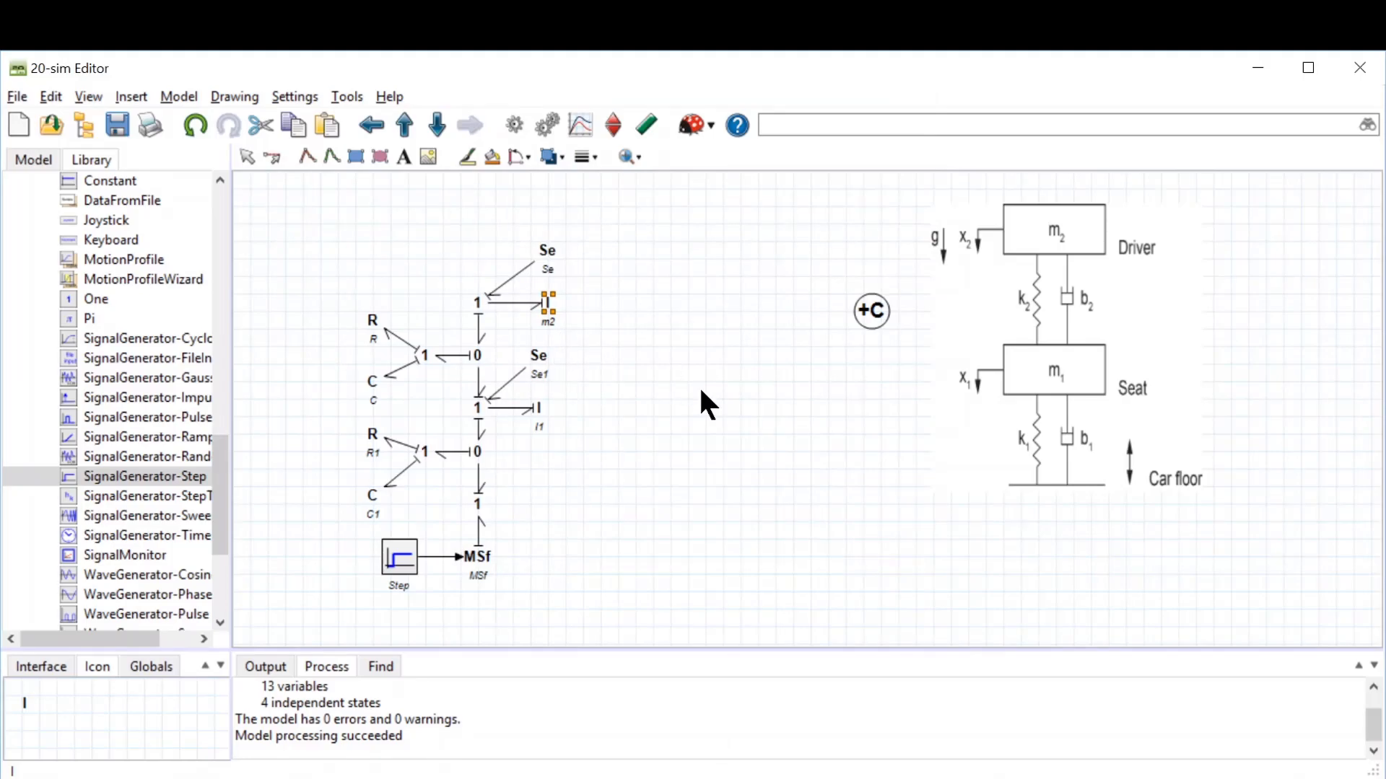
Step: Zoom in to inspect the renamed top I element and its label
scroll(691, 379, up, 8)
scroll(691, 390, up, 1)
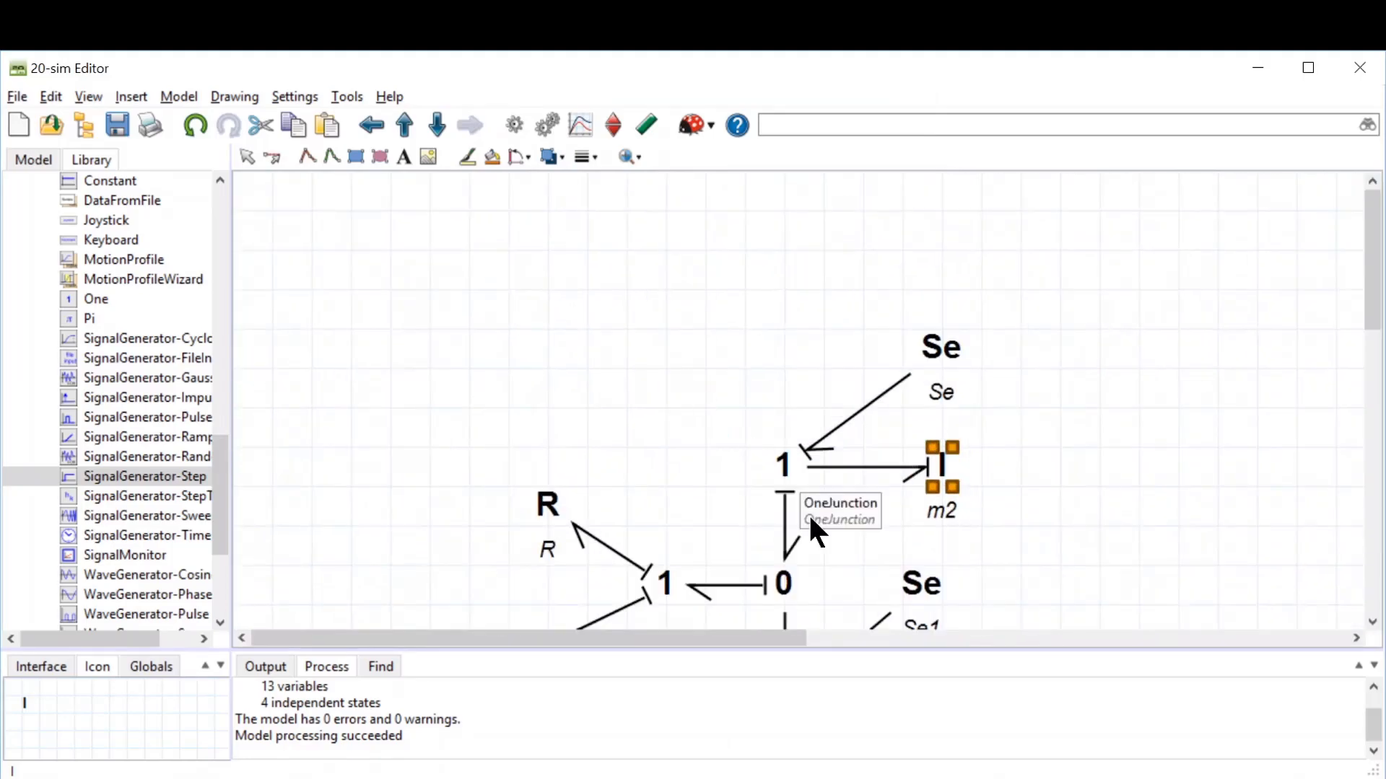
drag(777, 638, 937, 640)
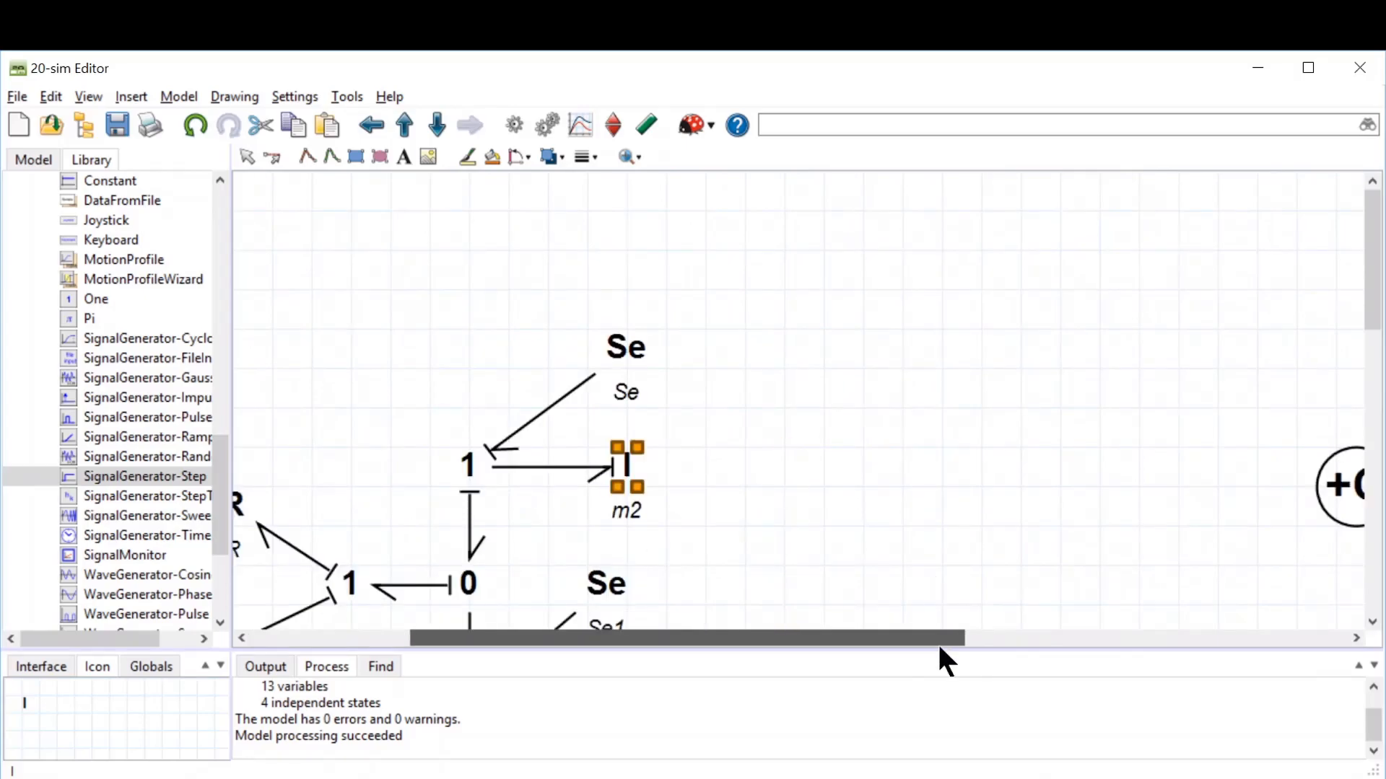
click(662, 506)
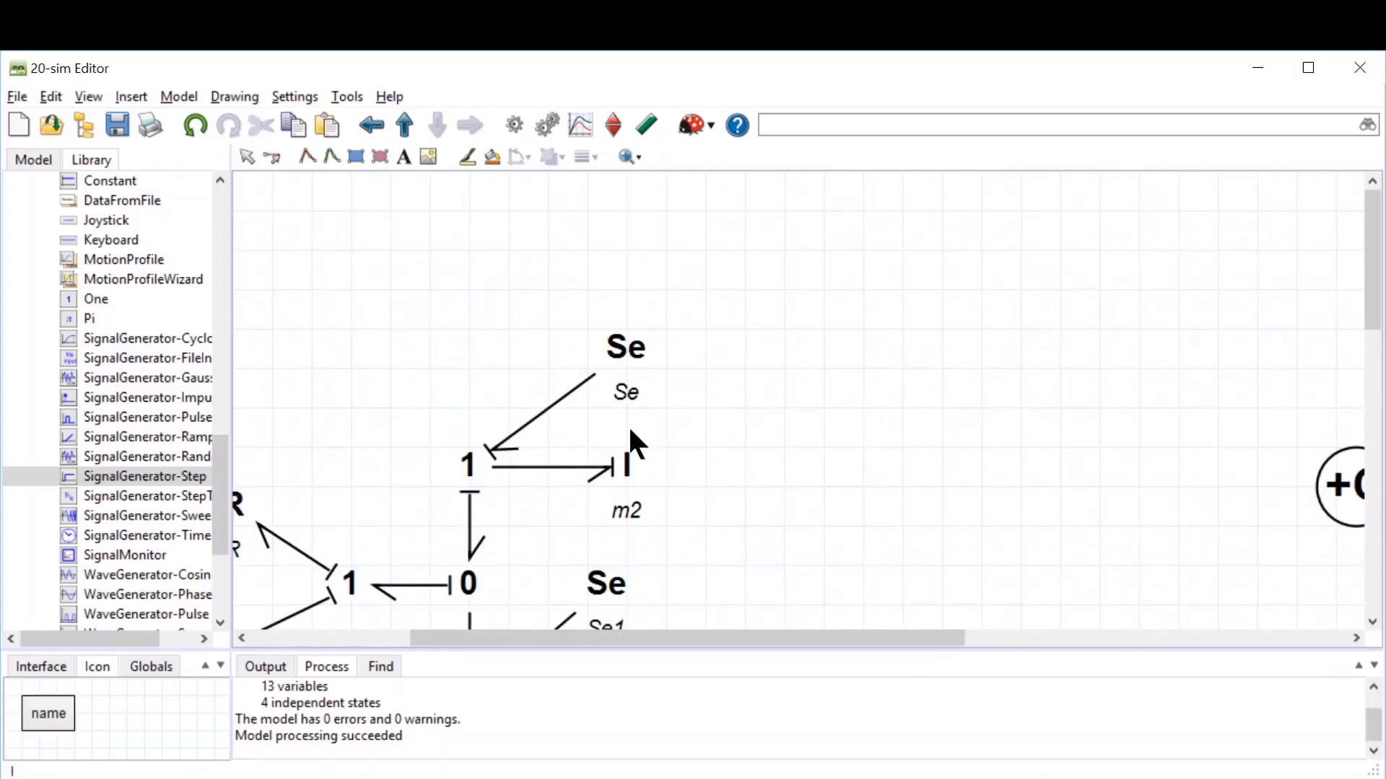
drag(769, 638, 752, 613)
scroll(768, 427, down, 3)
scroll(768, 431, down, 1)
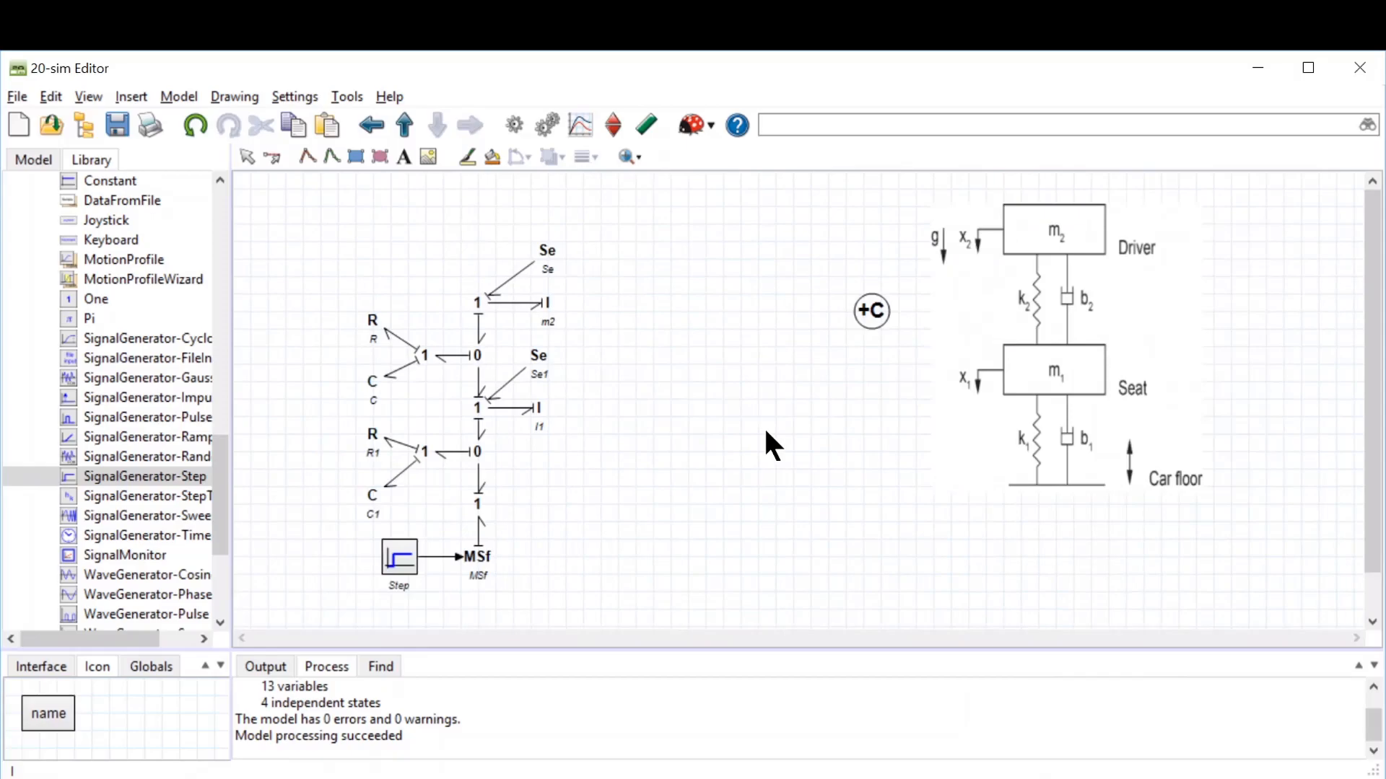
Step: Rename the middle I element I1 to m1 in its properties
click(537, 408)
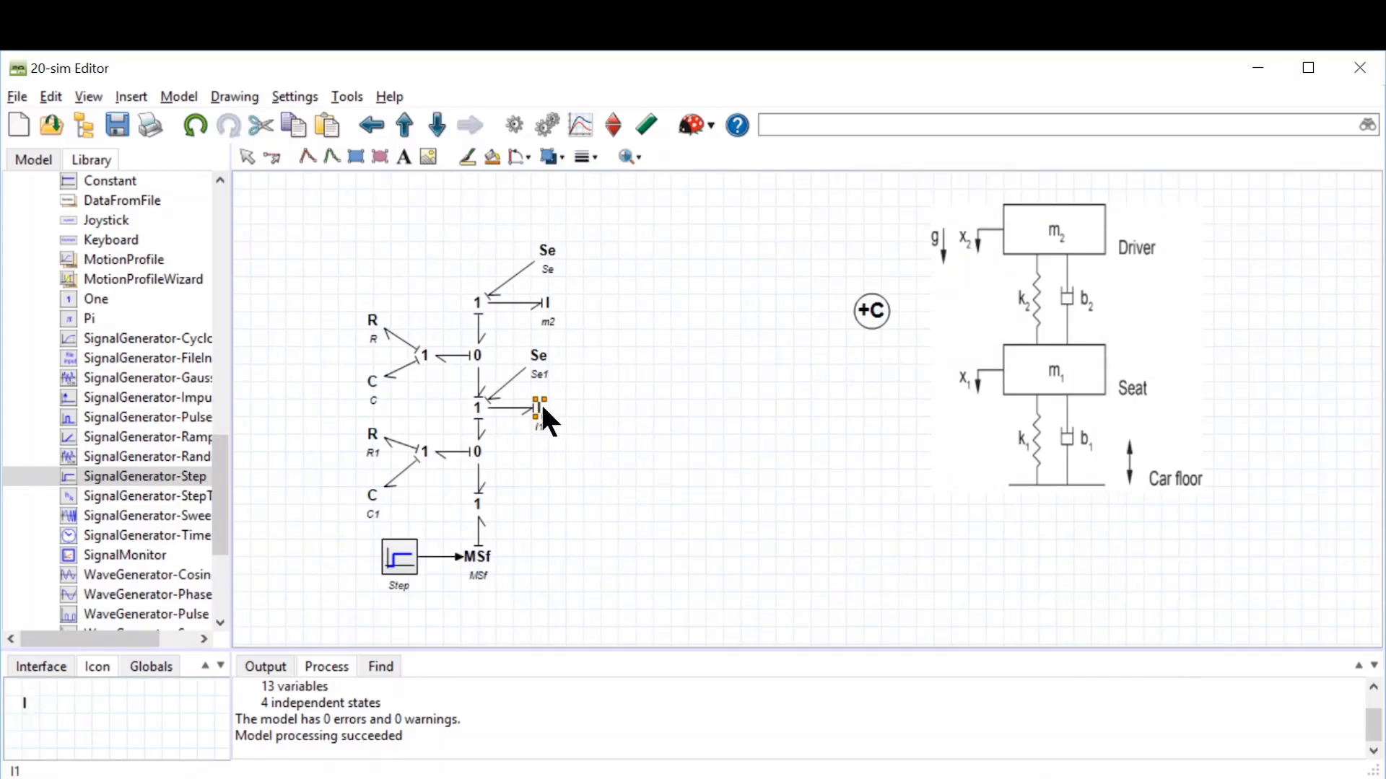
click(626, 411)
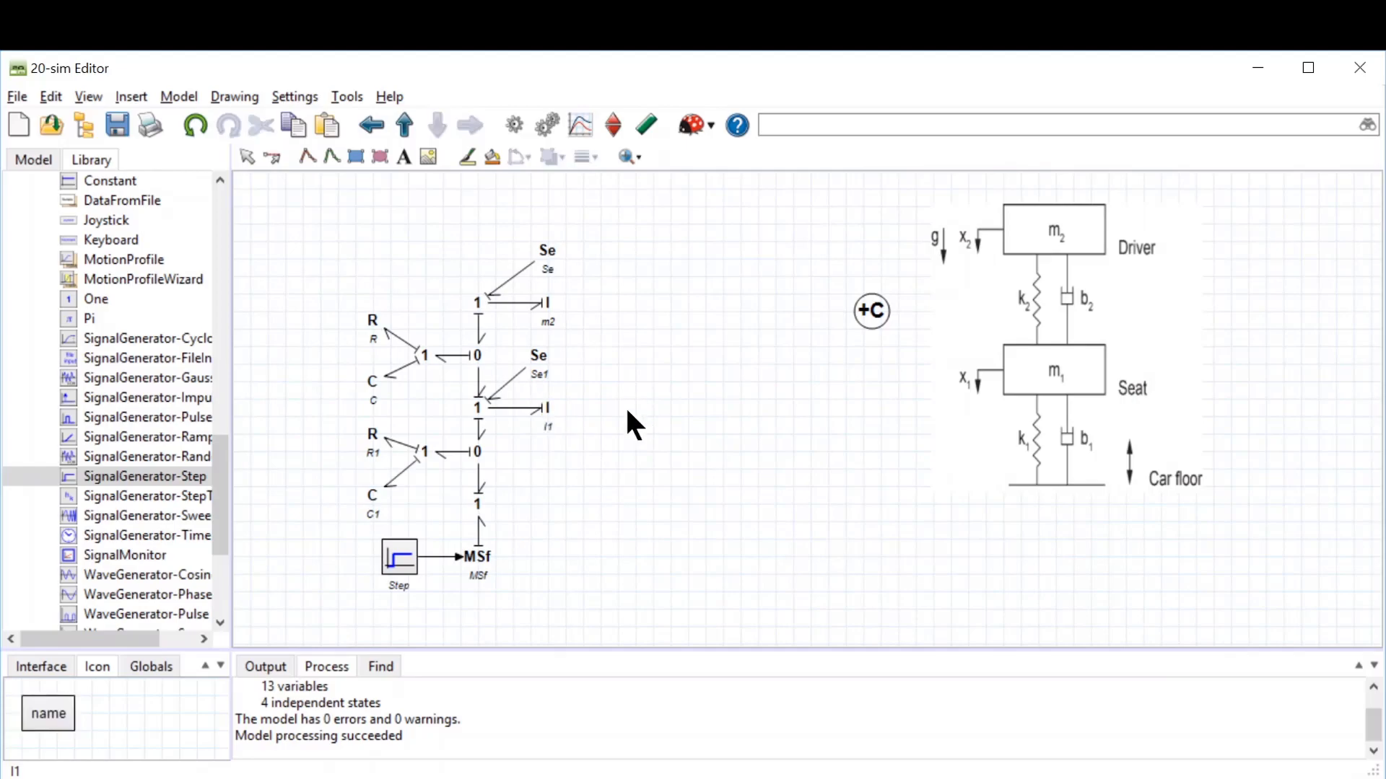
right_click(546, 409)
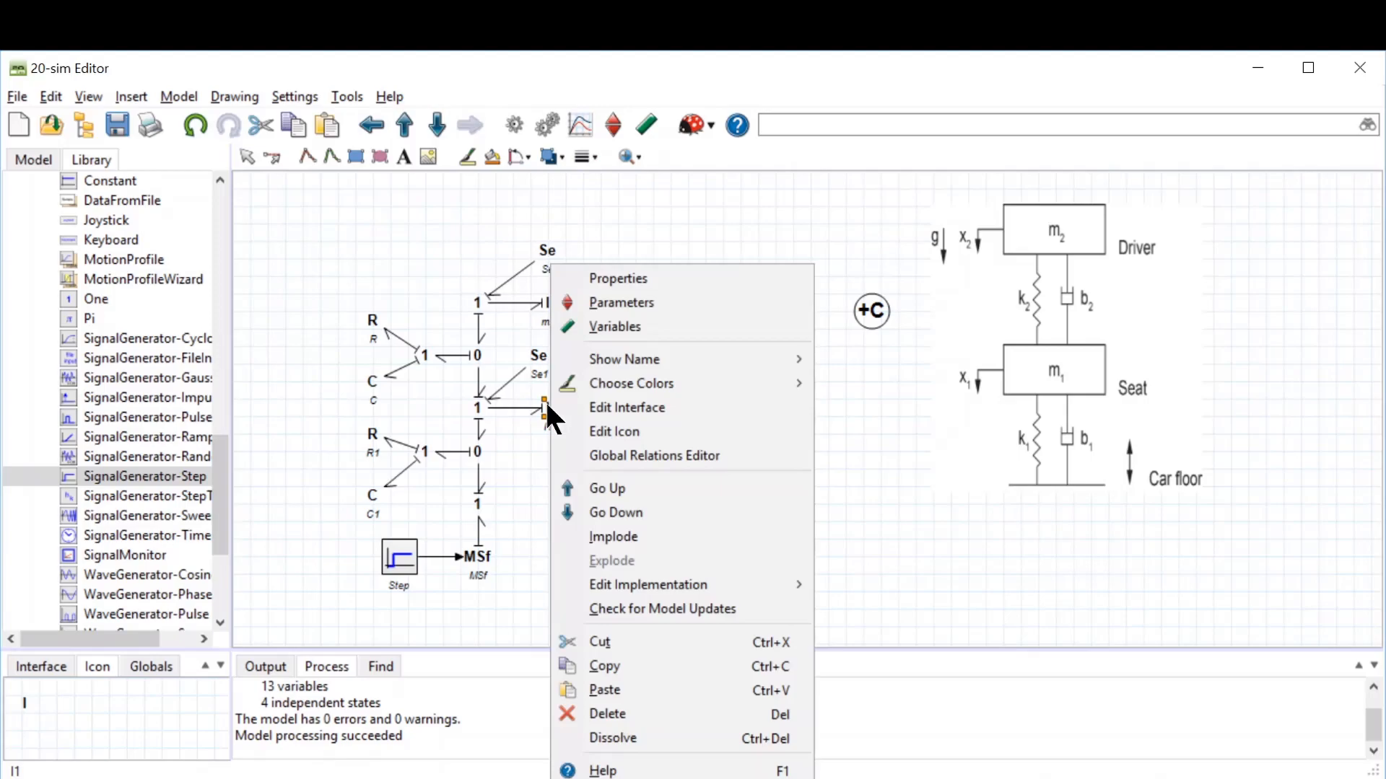
click(596, 282)
text(m1)
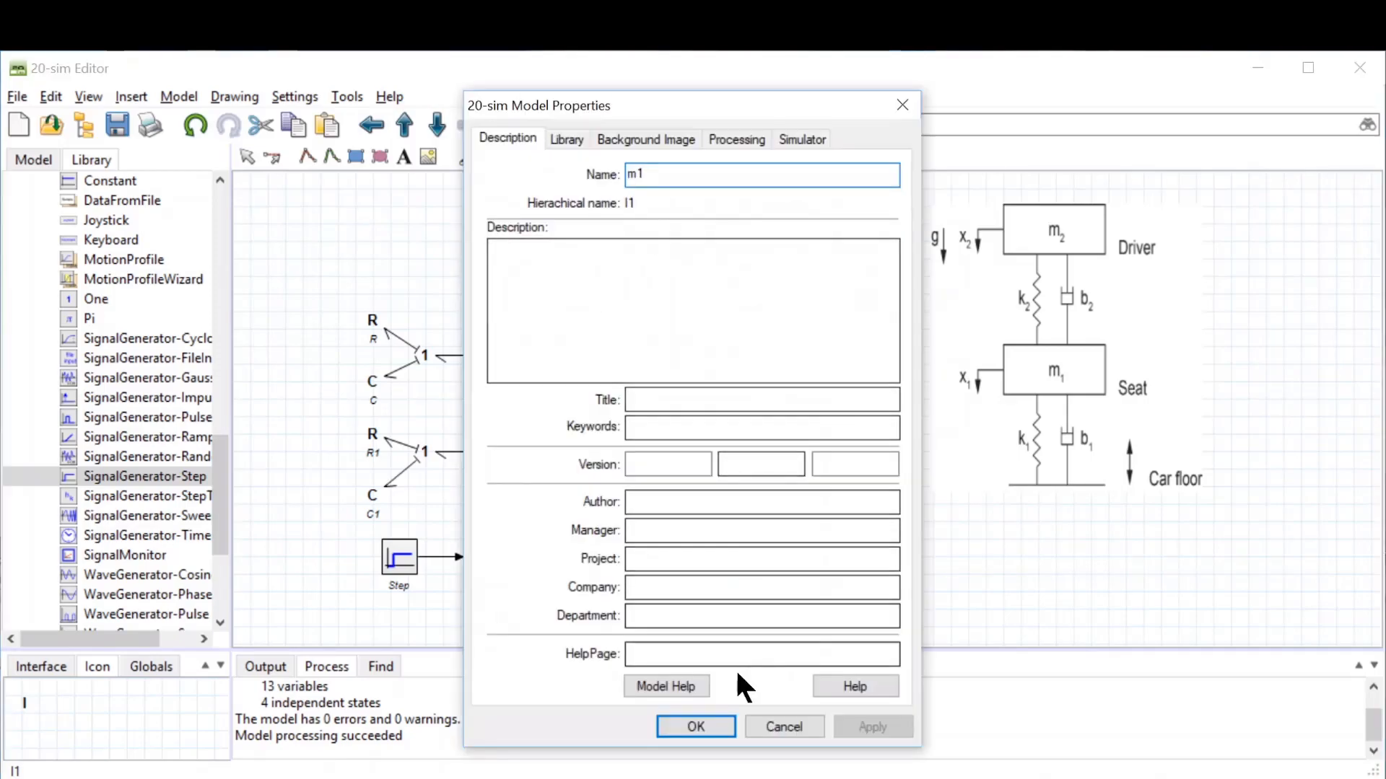
click(704, 726)
click(597, 477)
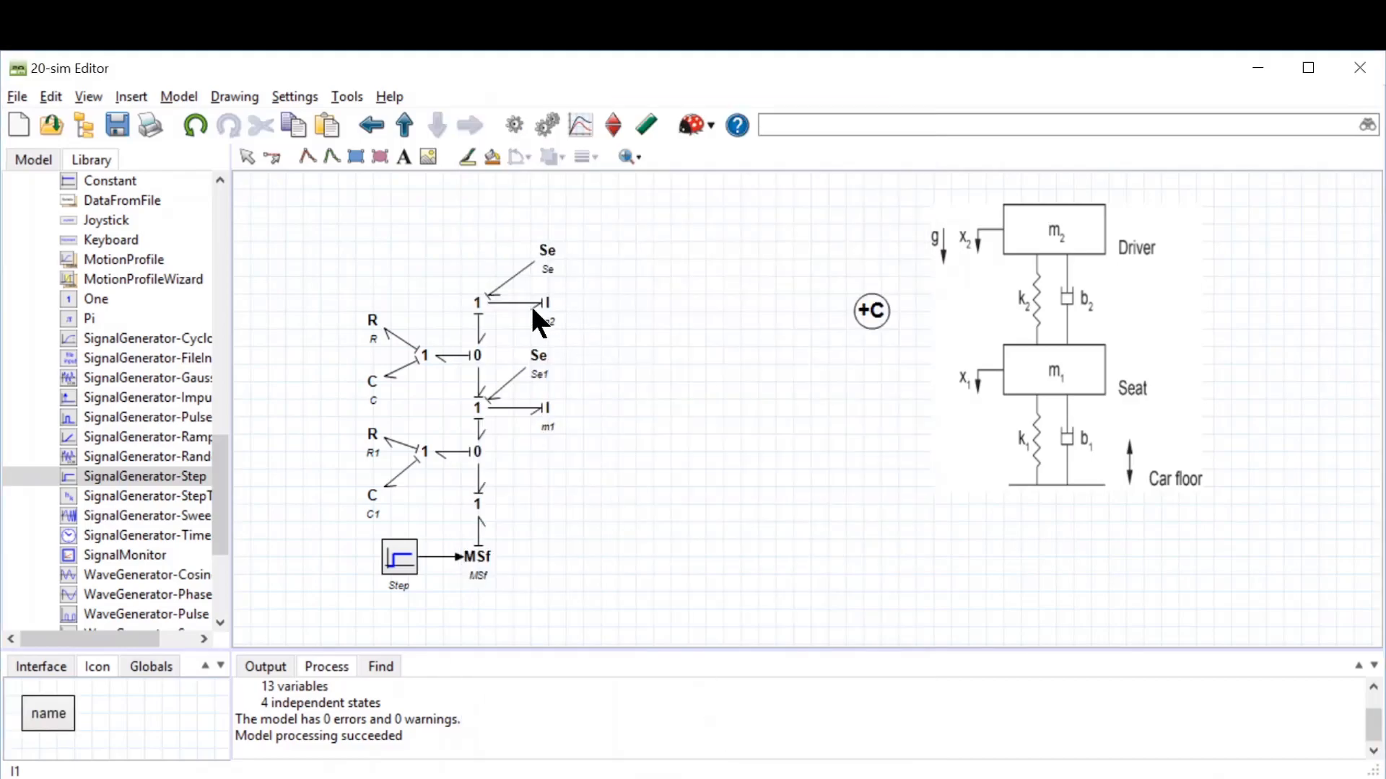